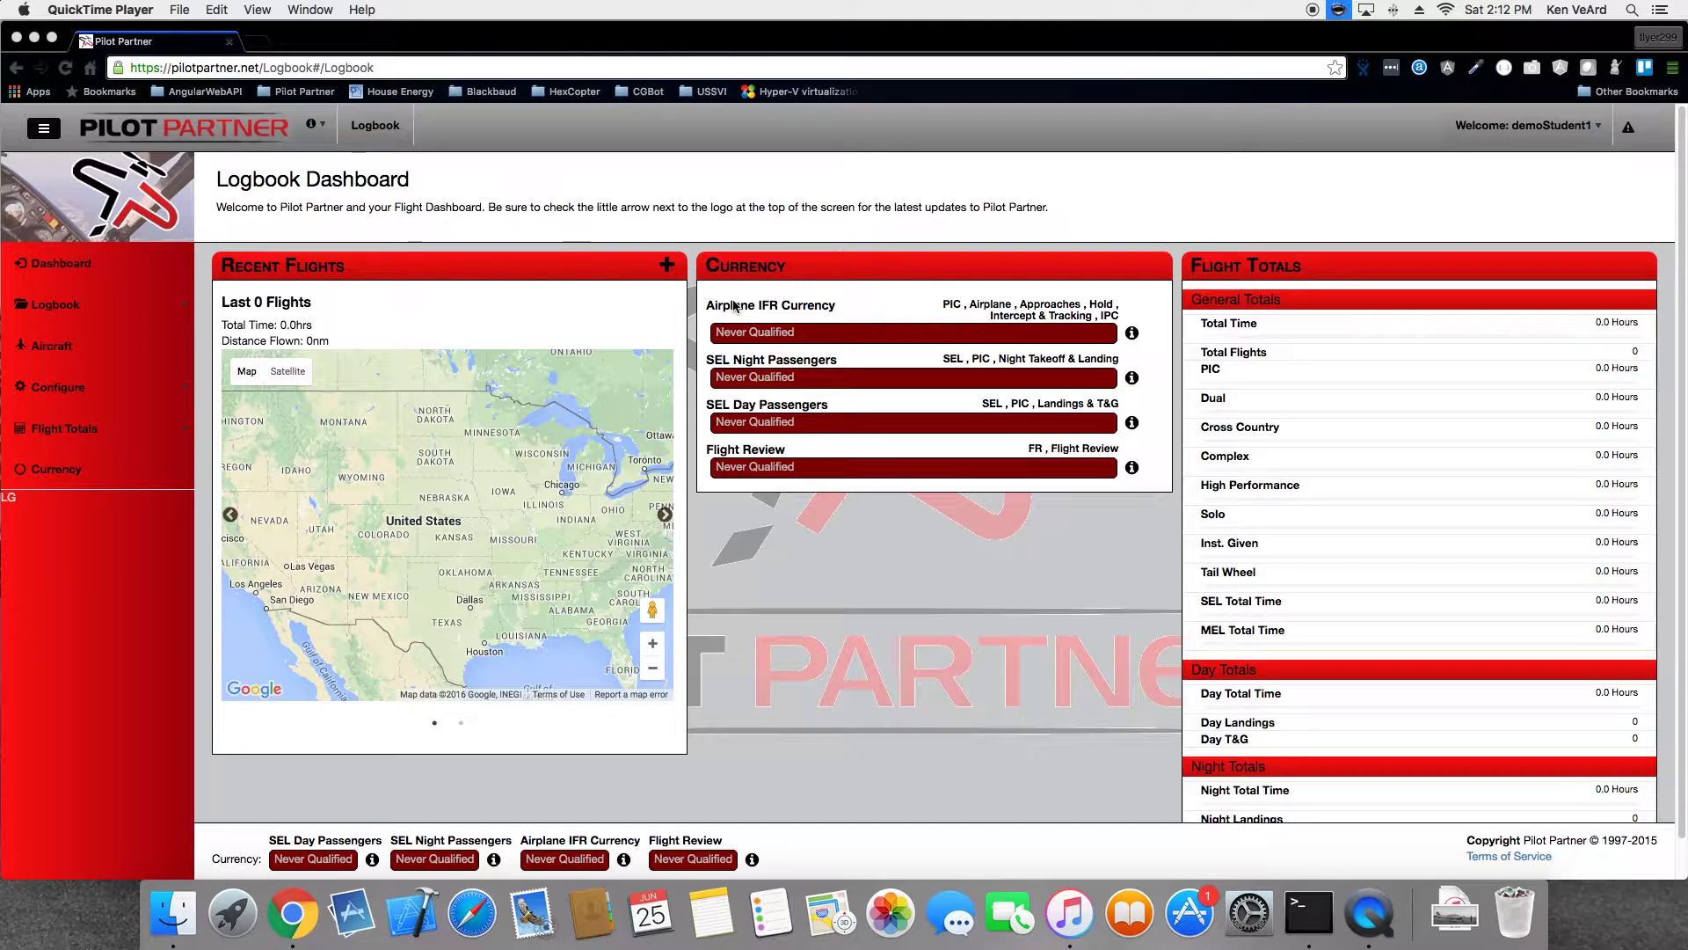
From the aircraft list, start adding a new AATD/BATD simulator with the ID TouchSim
{"action": "left_click", "coordinate": [55, 351]}
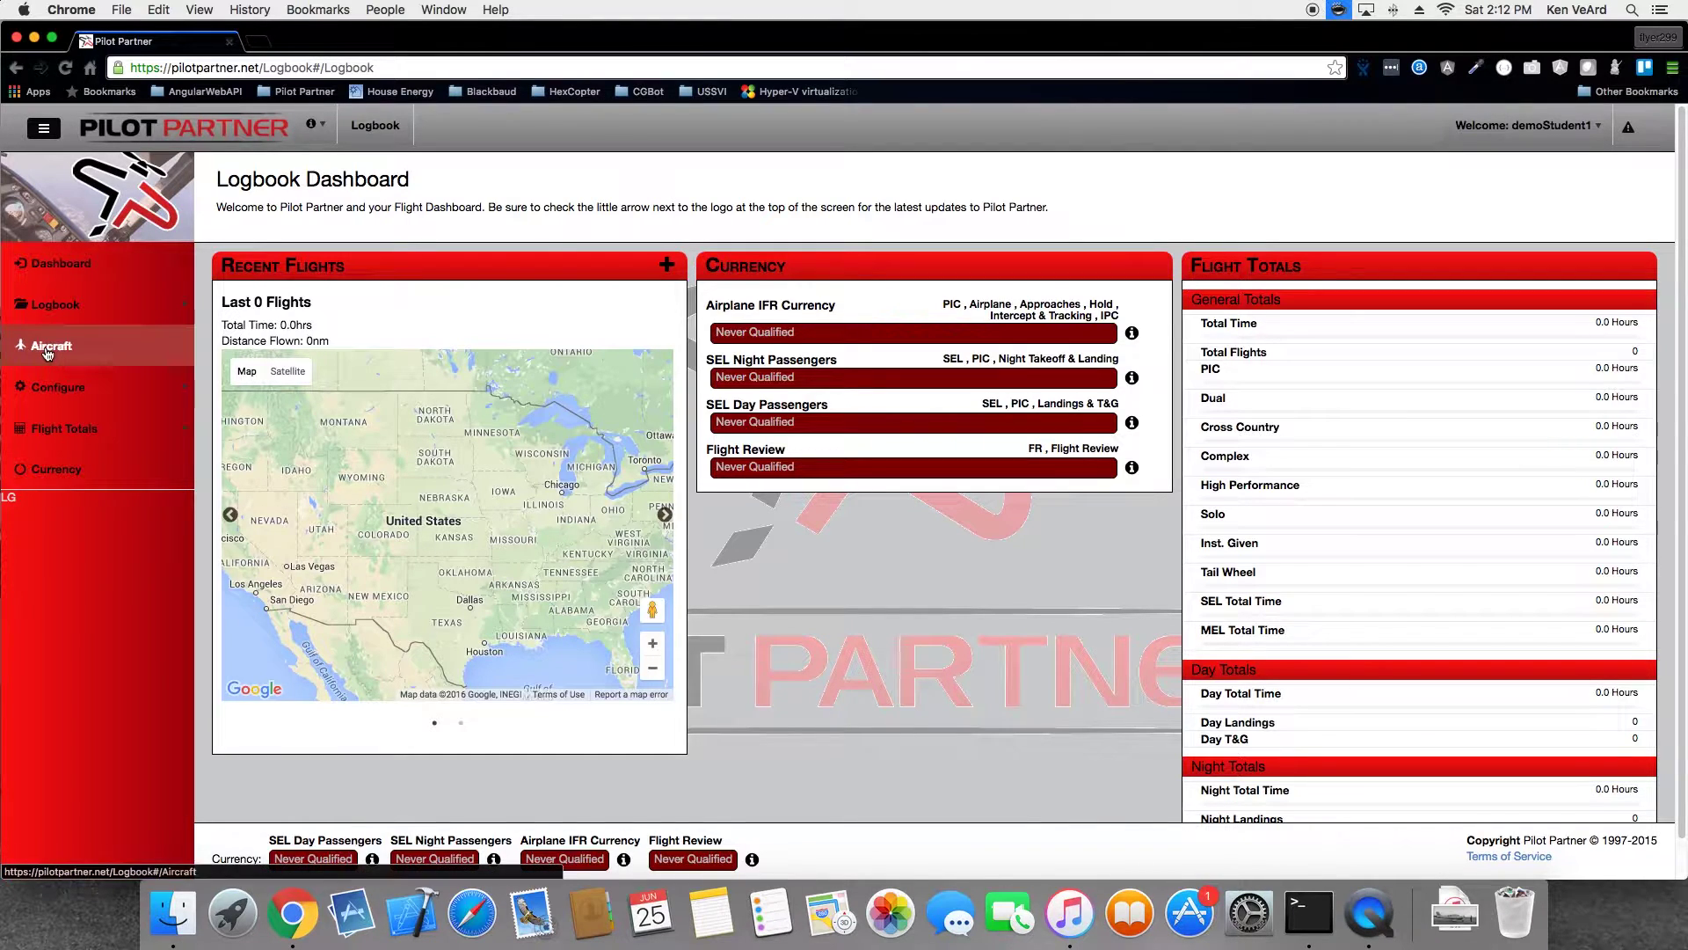
{"action": "left_click", "coordinate": [50, 351]}
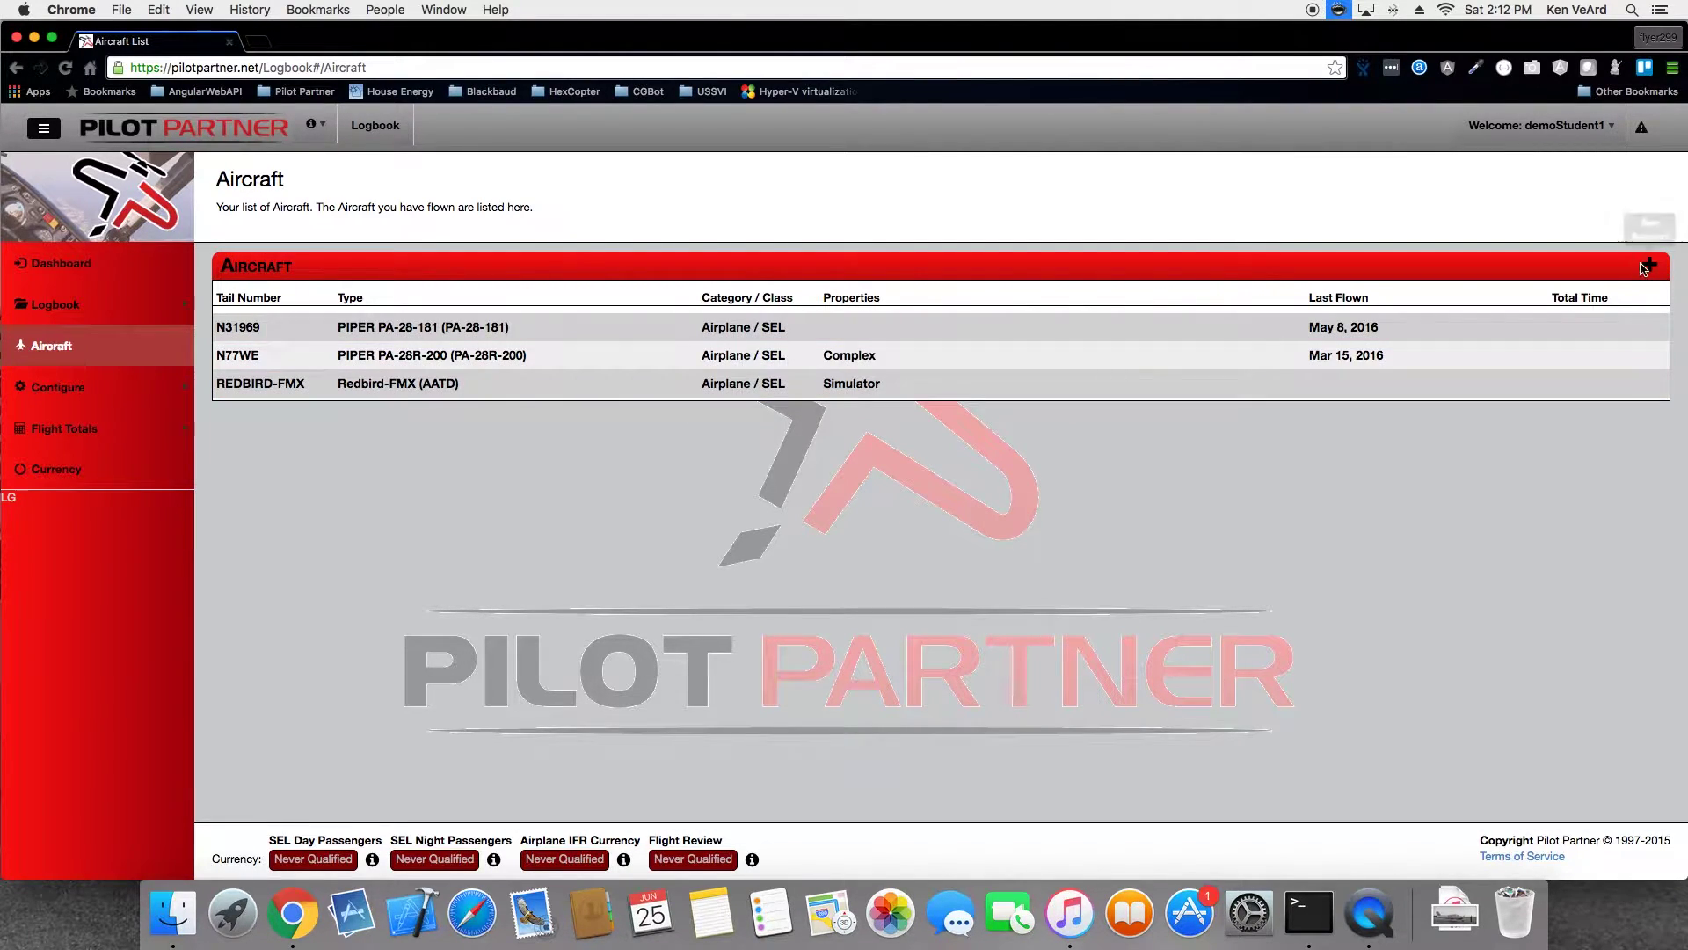
{"action": "left_click", "coordinate": [1647, 266]}
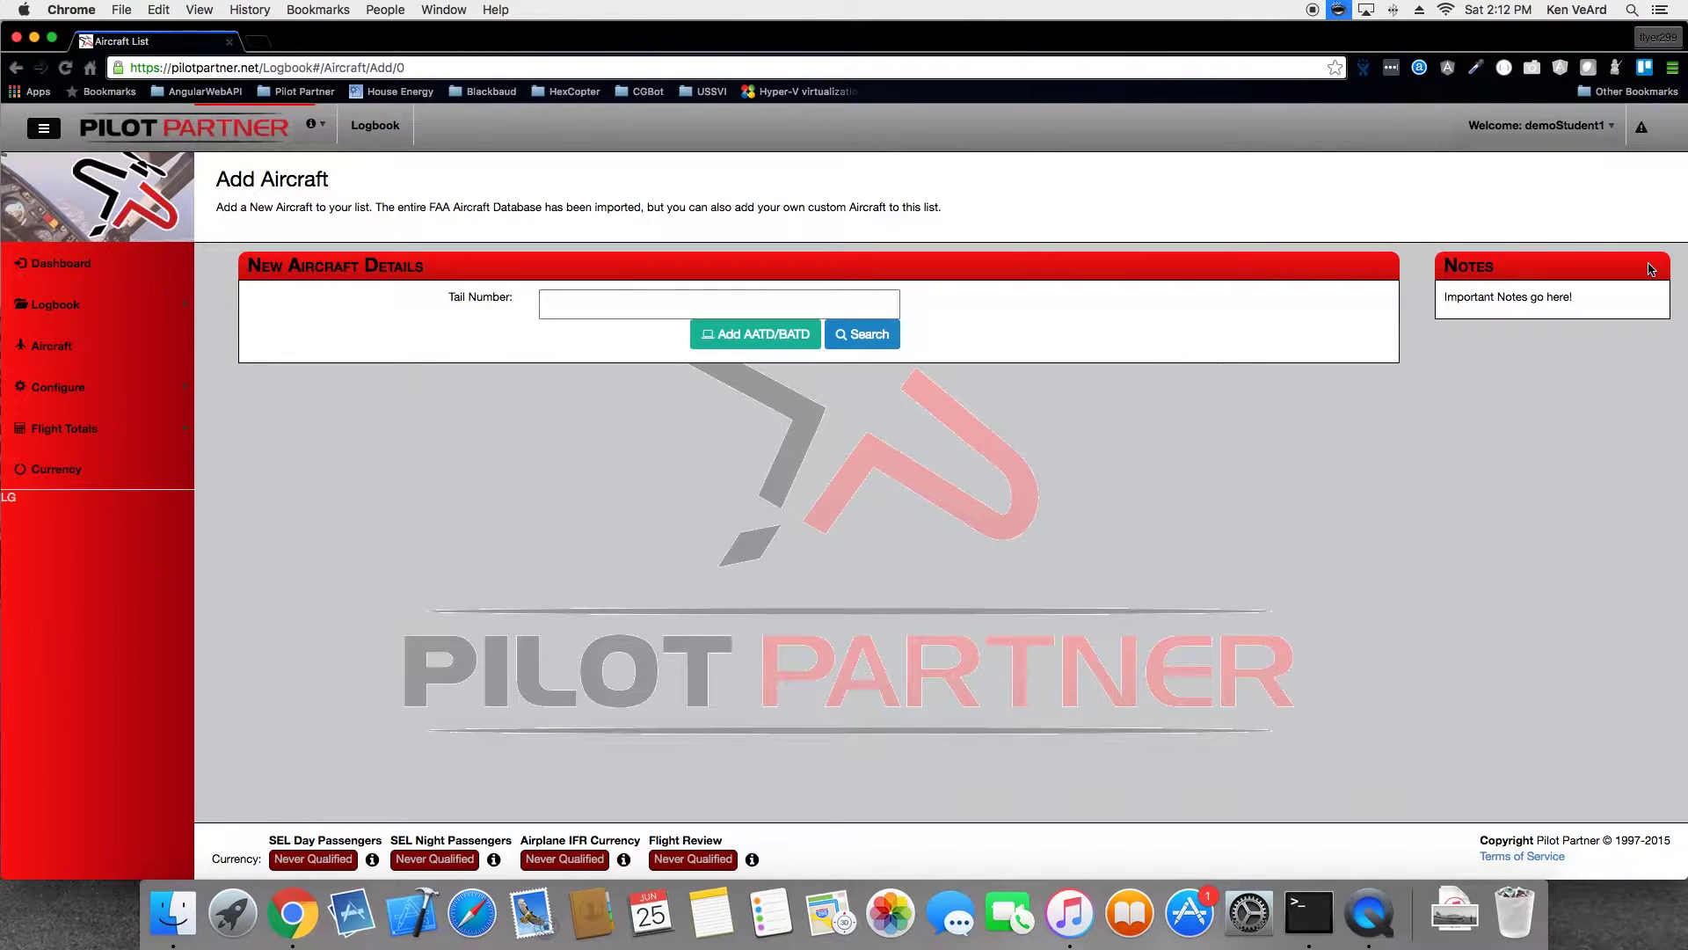
{"action": "left_click", "coordinate": [568, 305]}
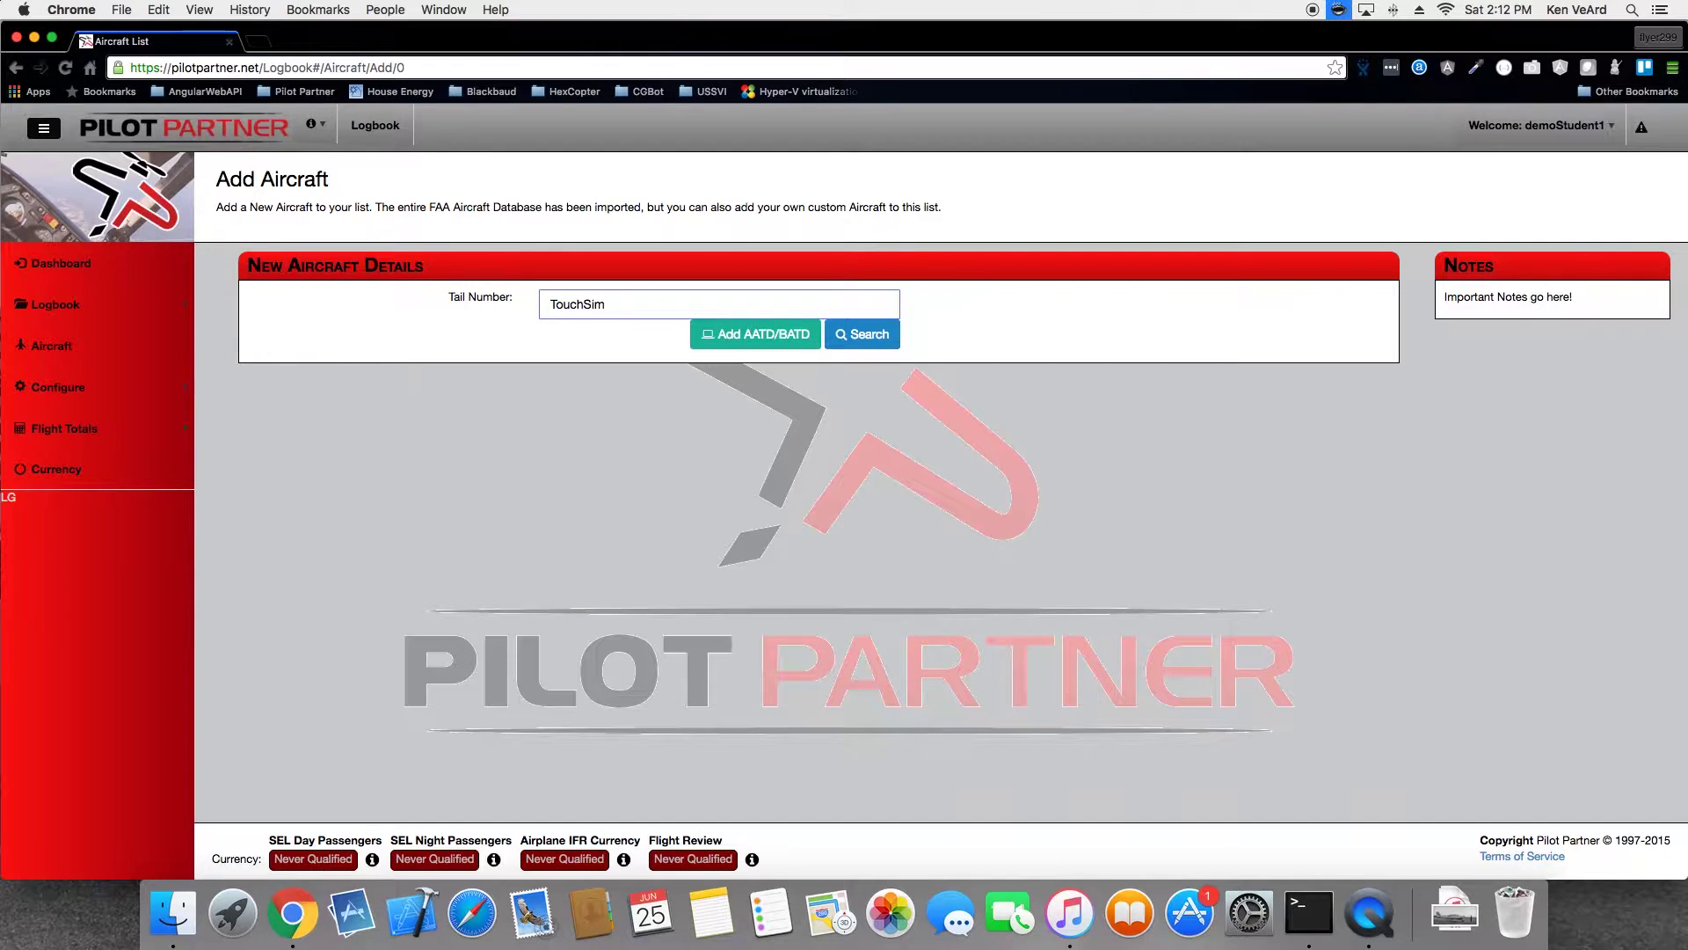
{"action": "left_click", "coordinate": [768, 345]}
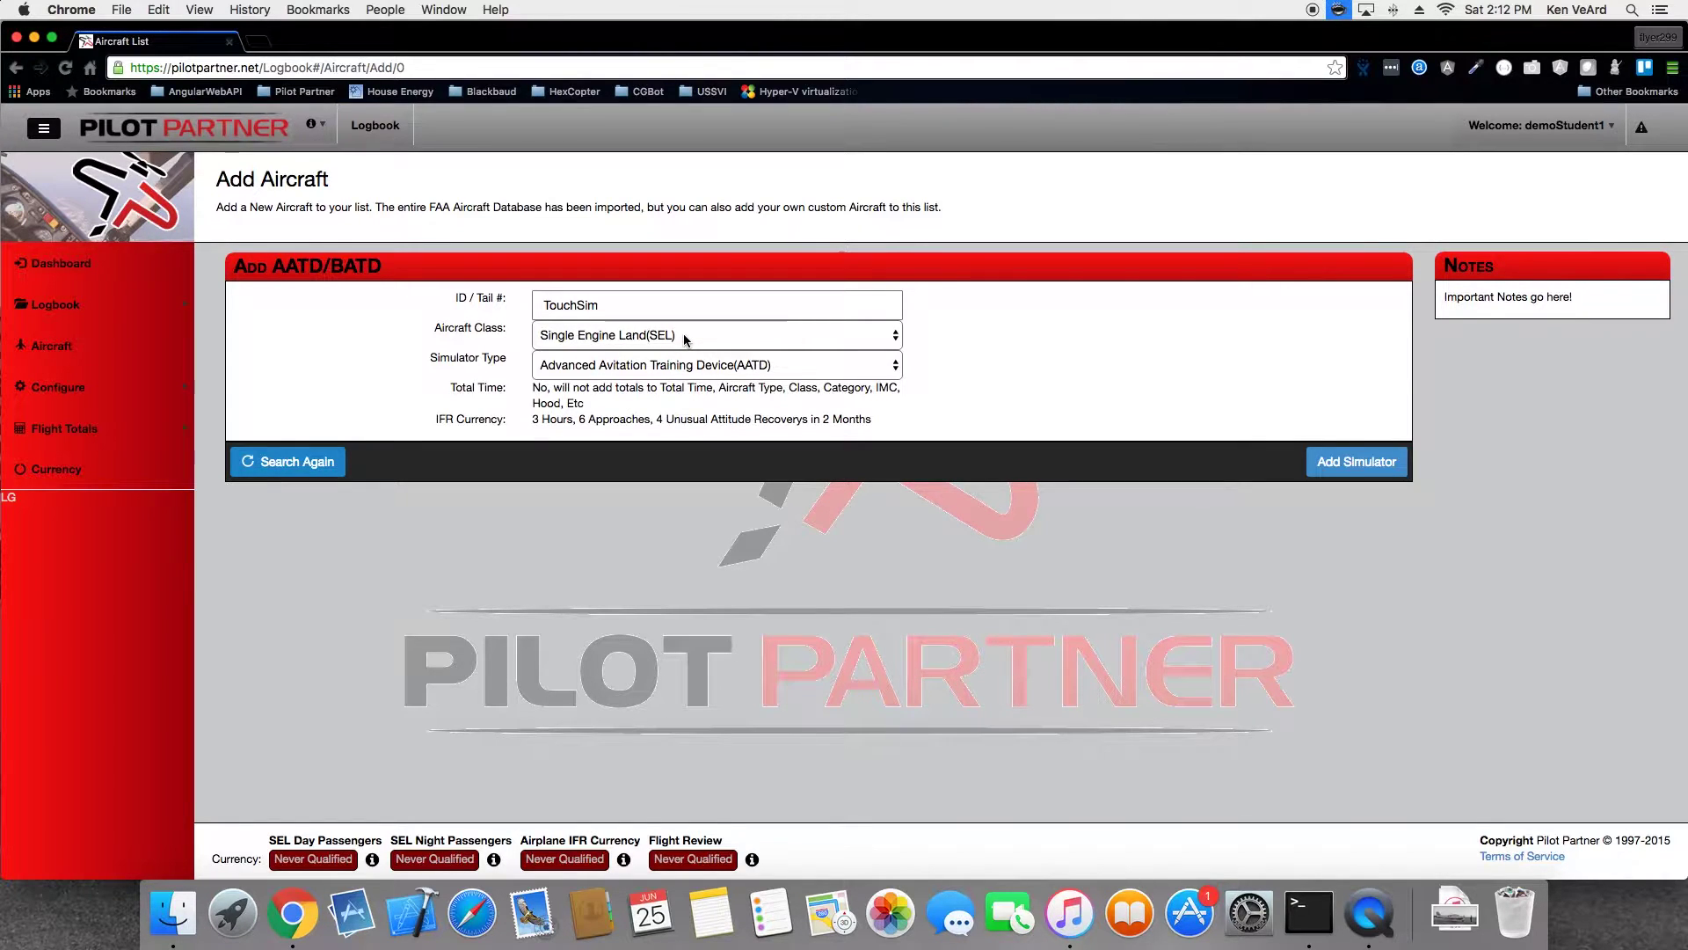
Keep the class Single Engine Land(SEL), set the simulator type to Basic Avitation Training Device(BATD), and add the simulator
{"action": "left_click", "coordinate": [900, 334]}
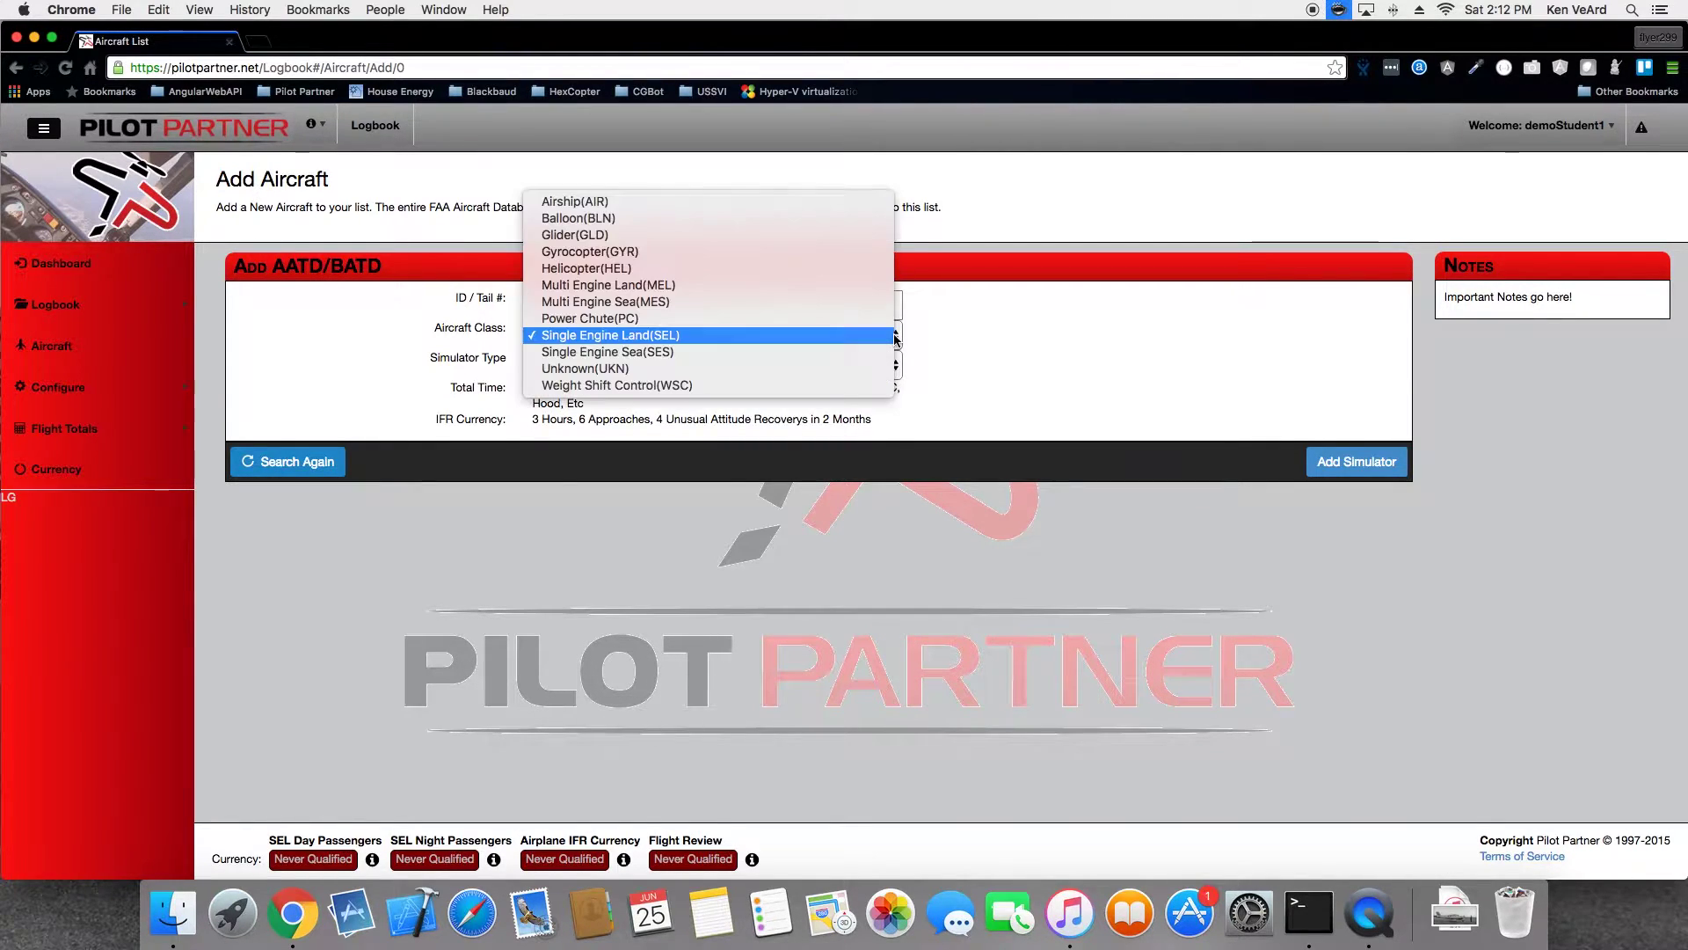
{"action": "left_click", "coordinate": [662, 336]}
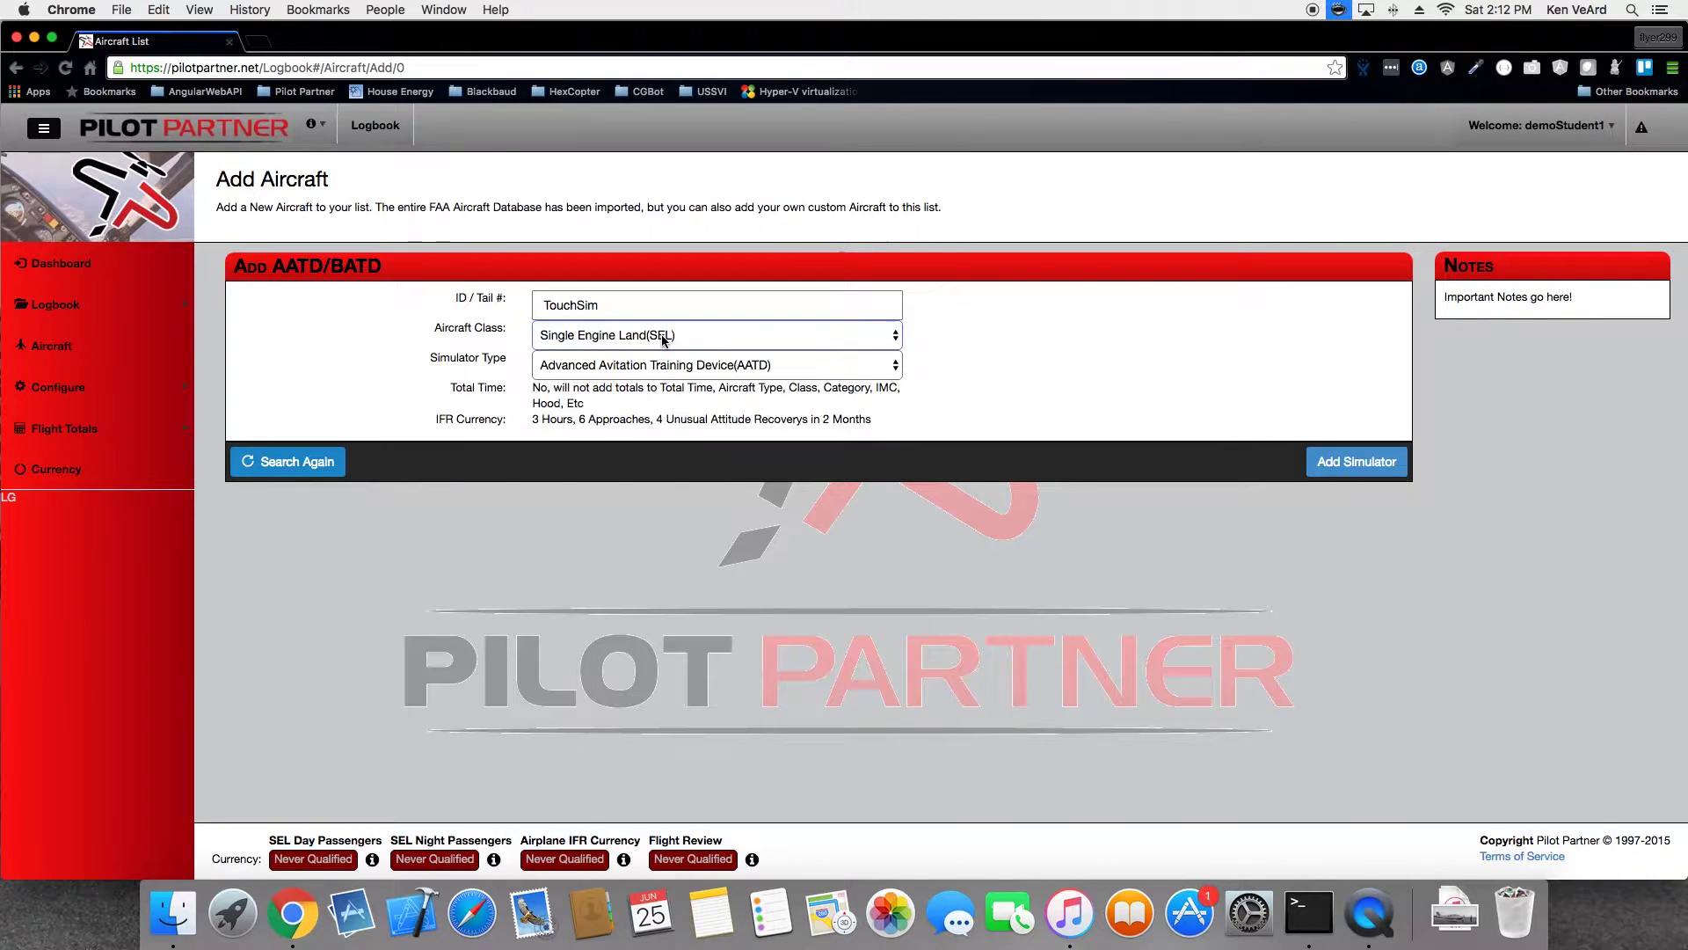
{"action": "left_click", "coordinate": [666, 366]}
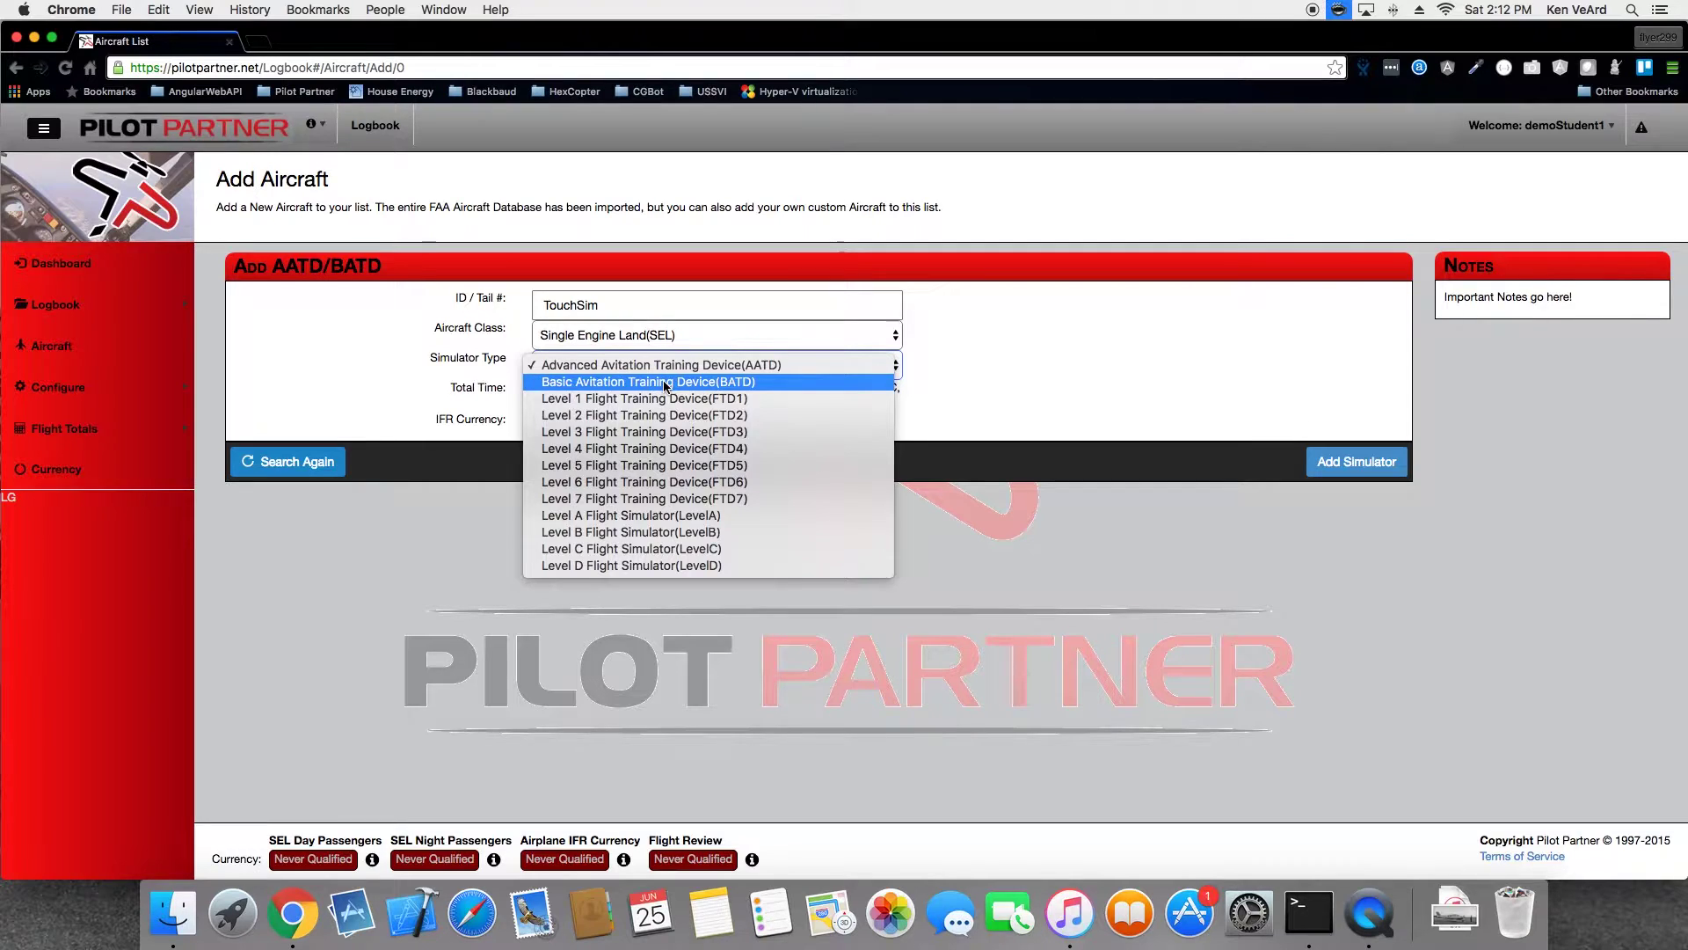
{"action": "left_click", "coordinate": [666, 381]}
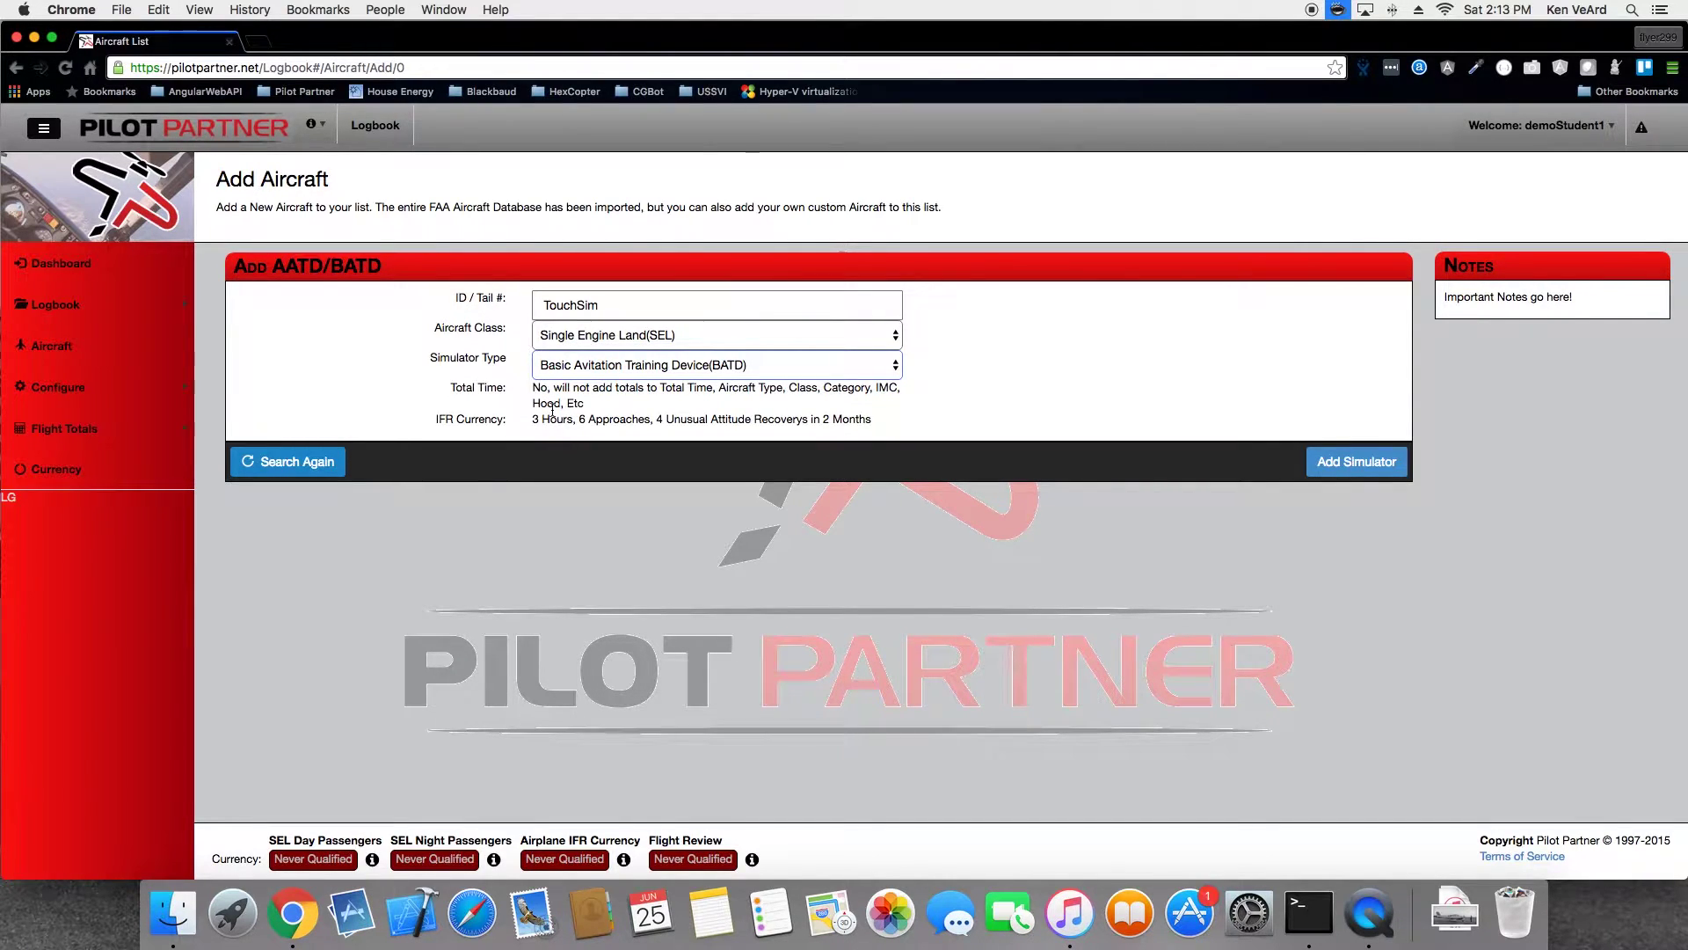
{"action": "left_click", "coordinate": [1364, 480]}
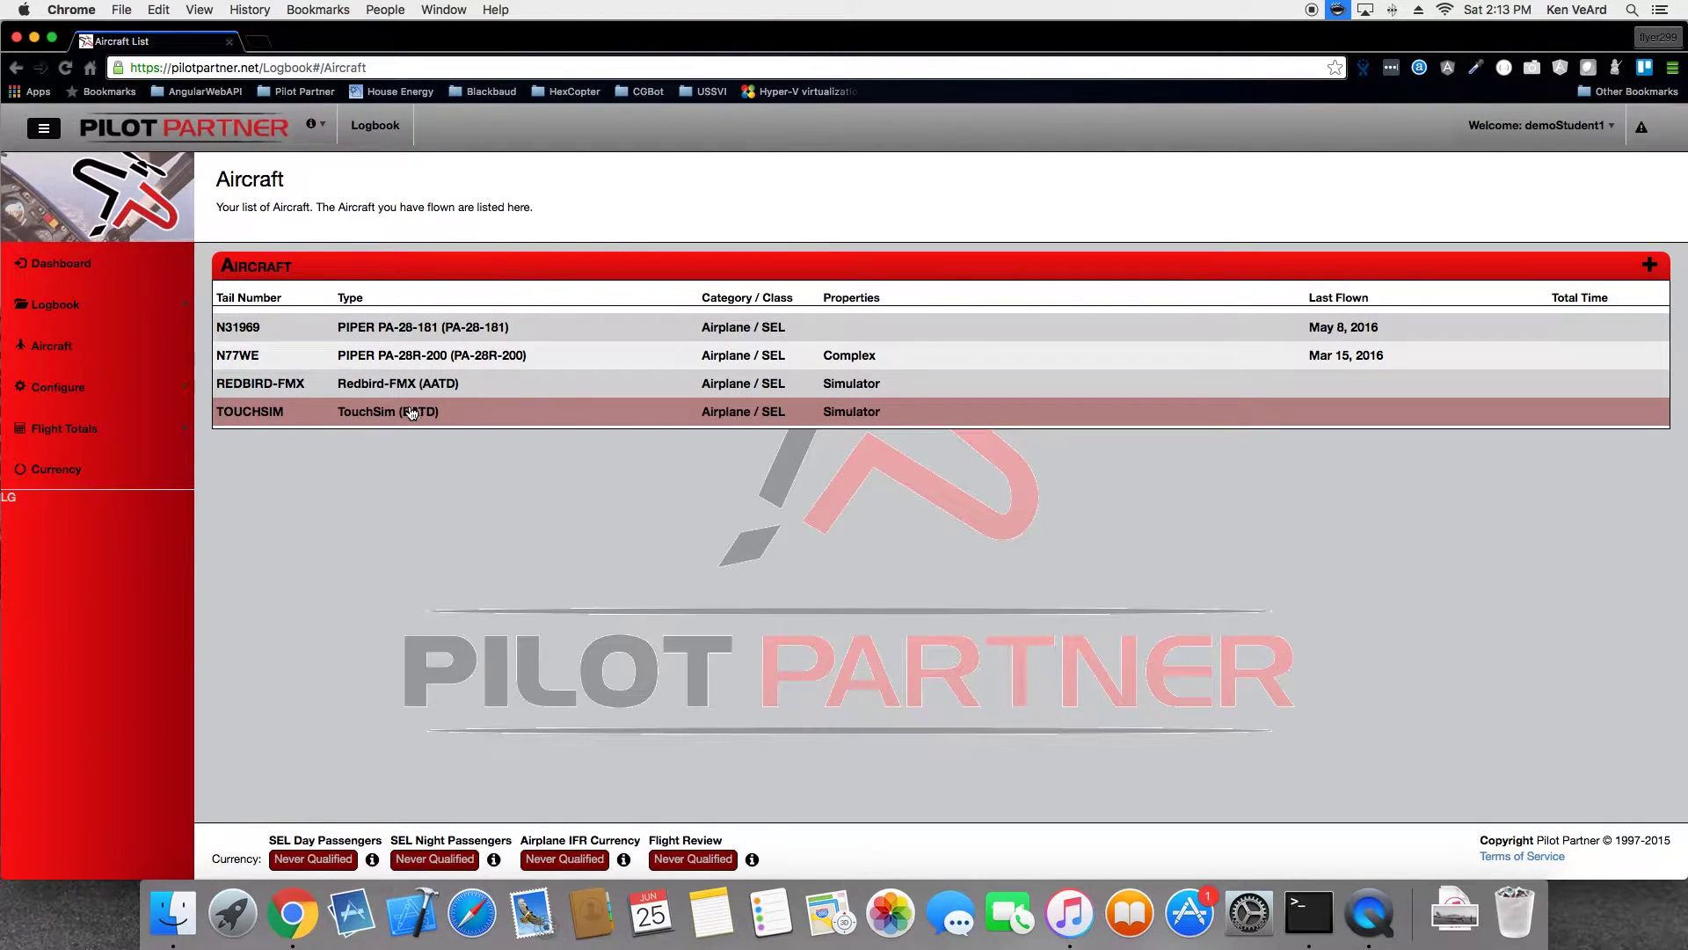
Start a new logbook flight and choose TOUCHSIM (BATD) as its aircraft
{"action": "mouse_move", "coordinate": [158, 305]}
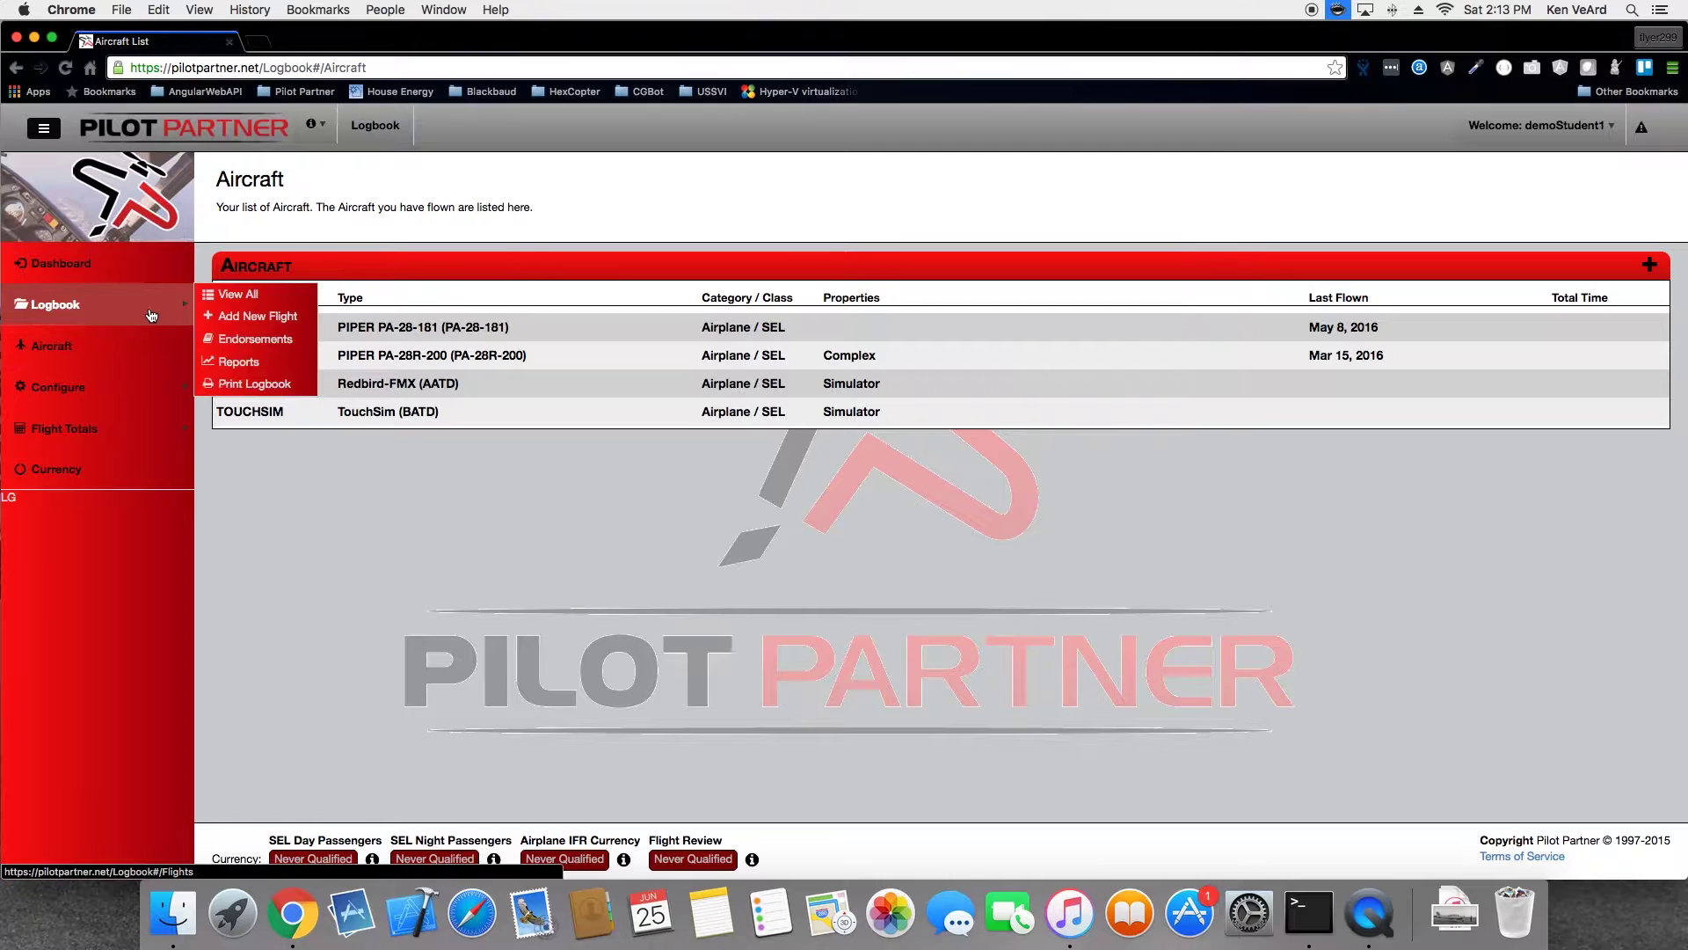
{"action": "left_click", "coordinate": [253, 315]}
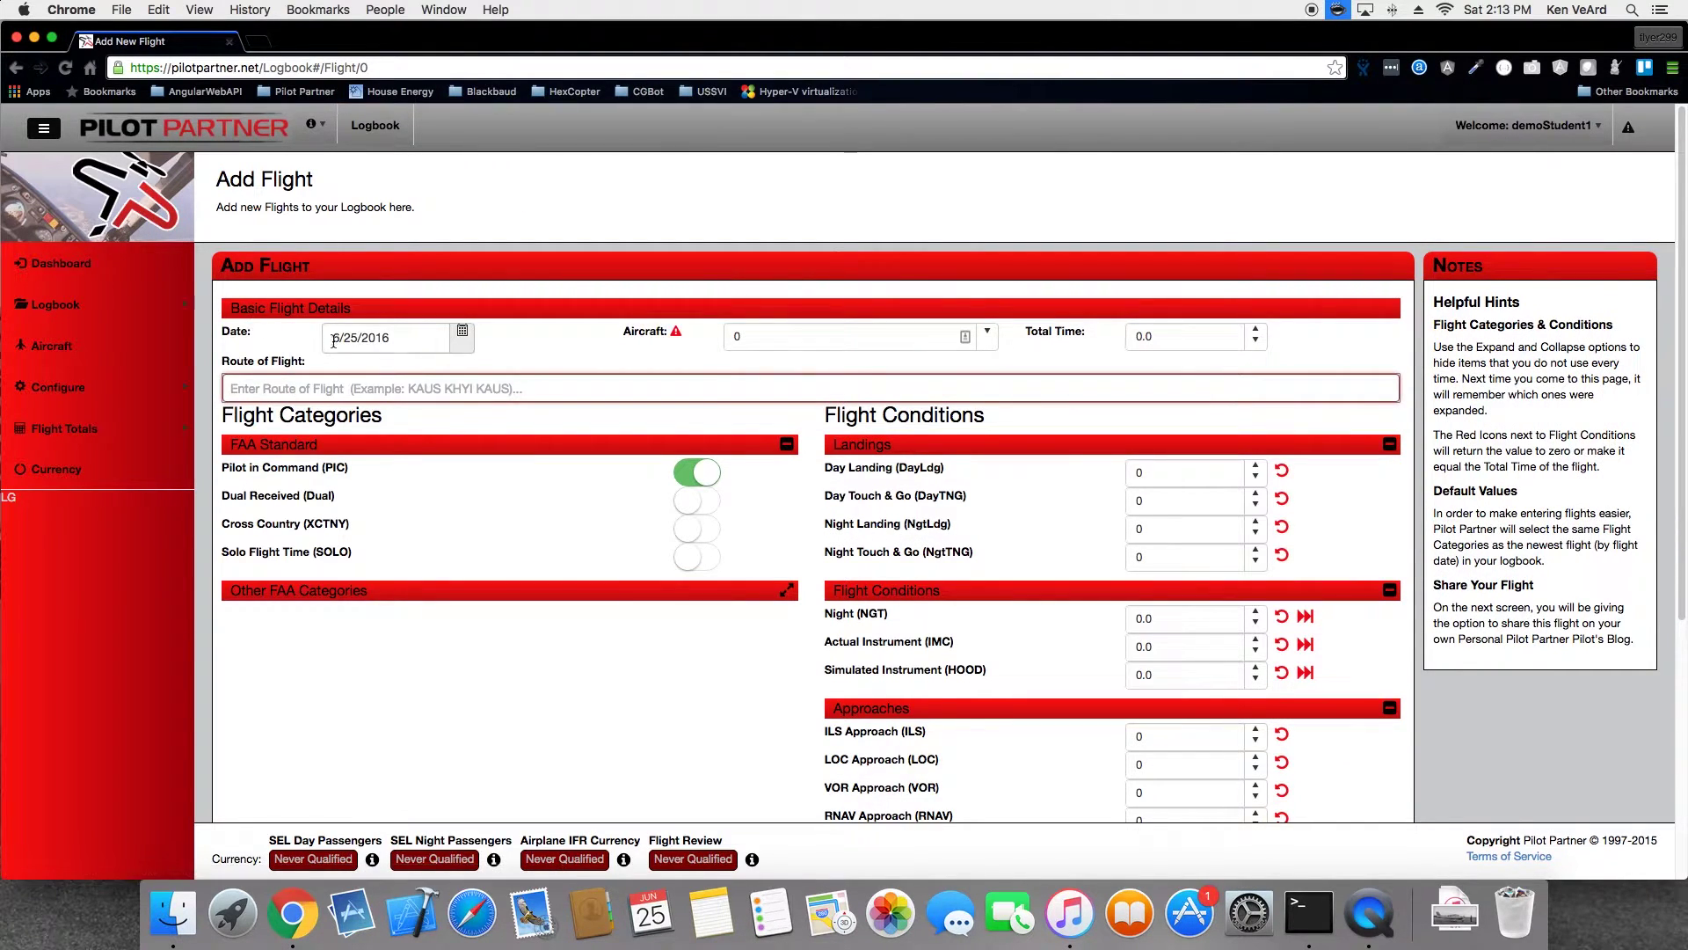
{"action": "left_click", "coordinate": [988, 333]}
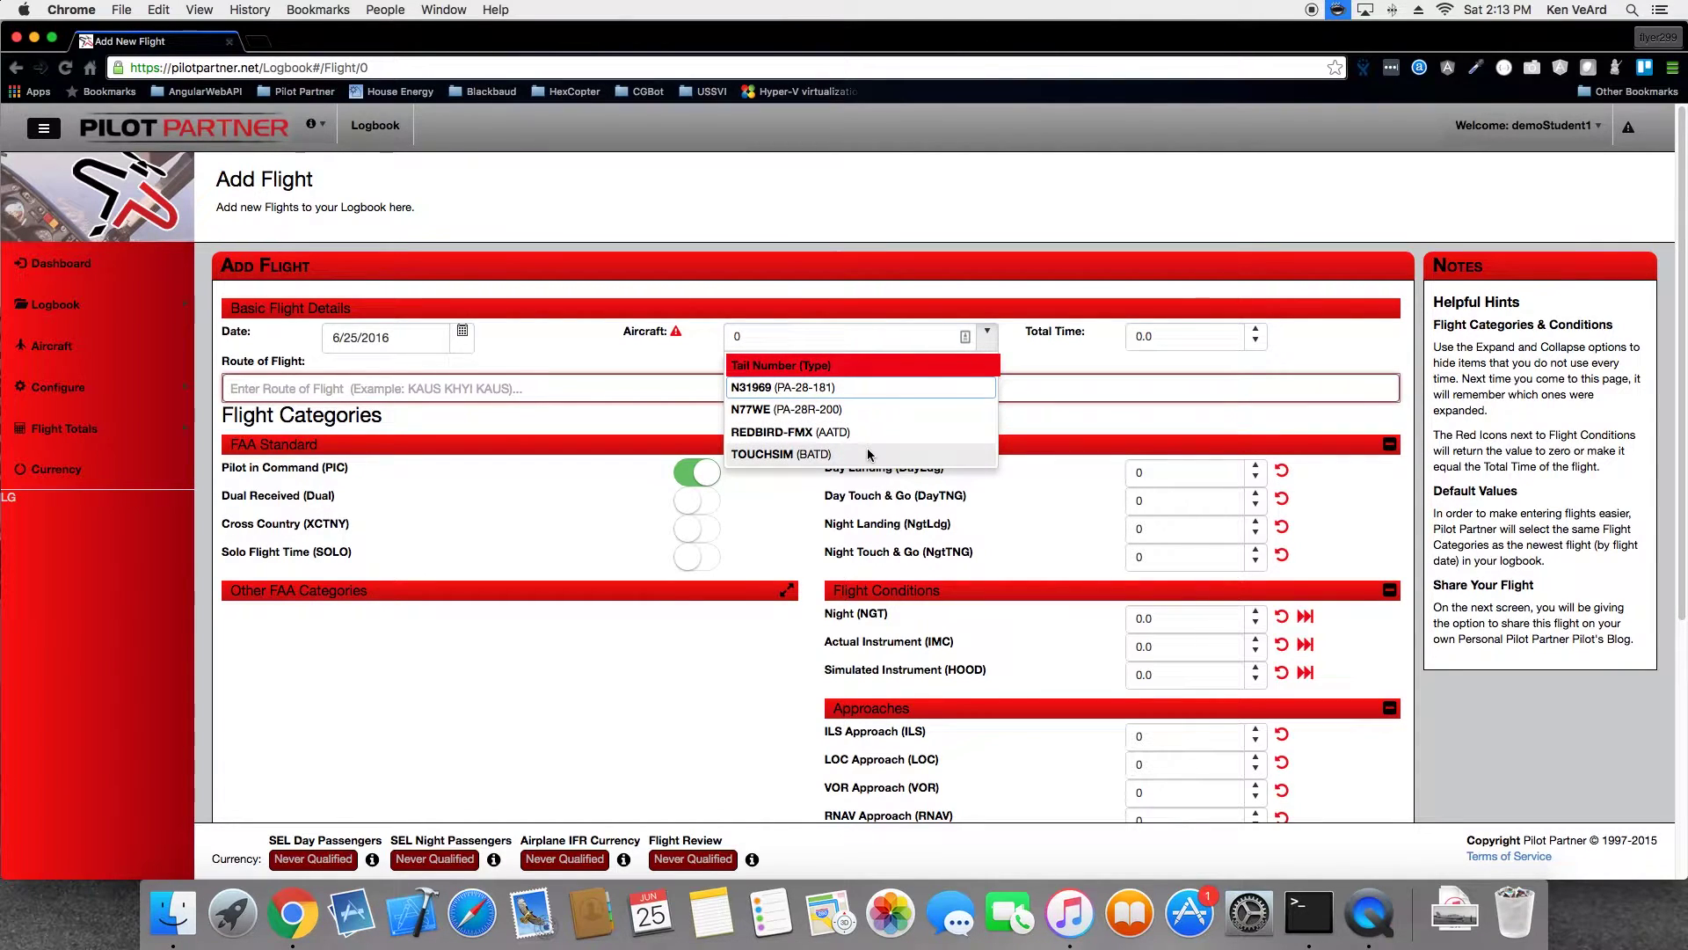
{"action": "left_click", "coordinate": [862, 451]}
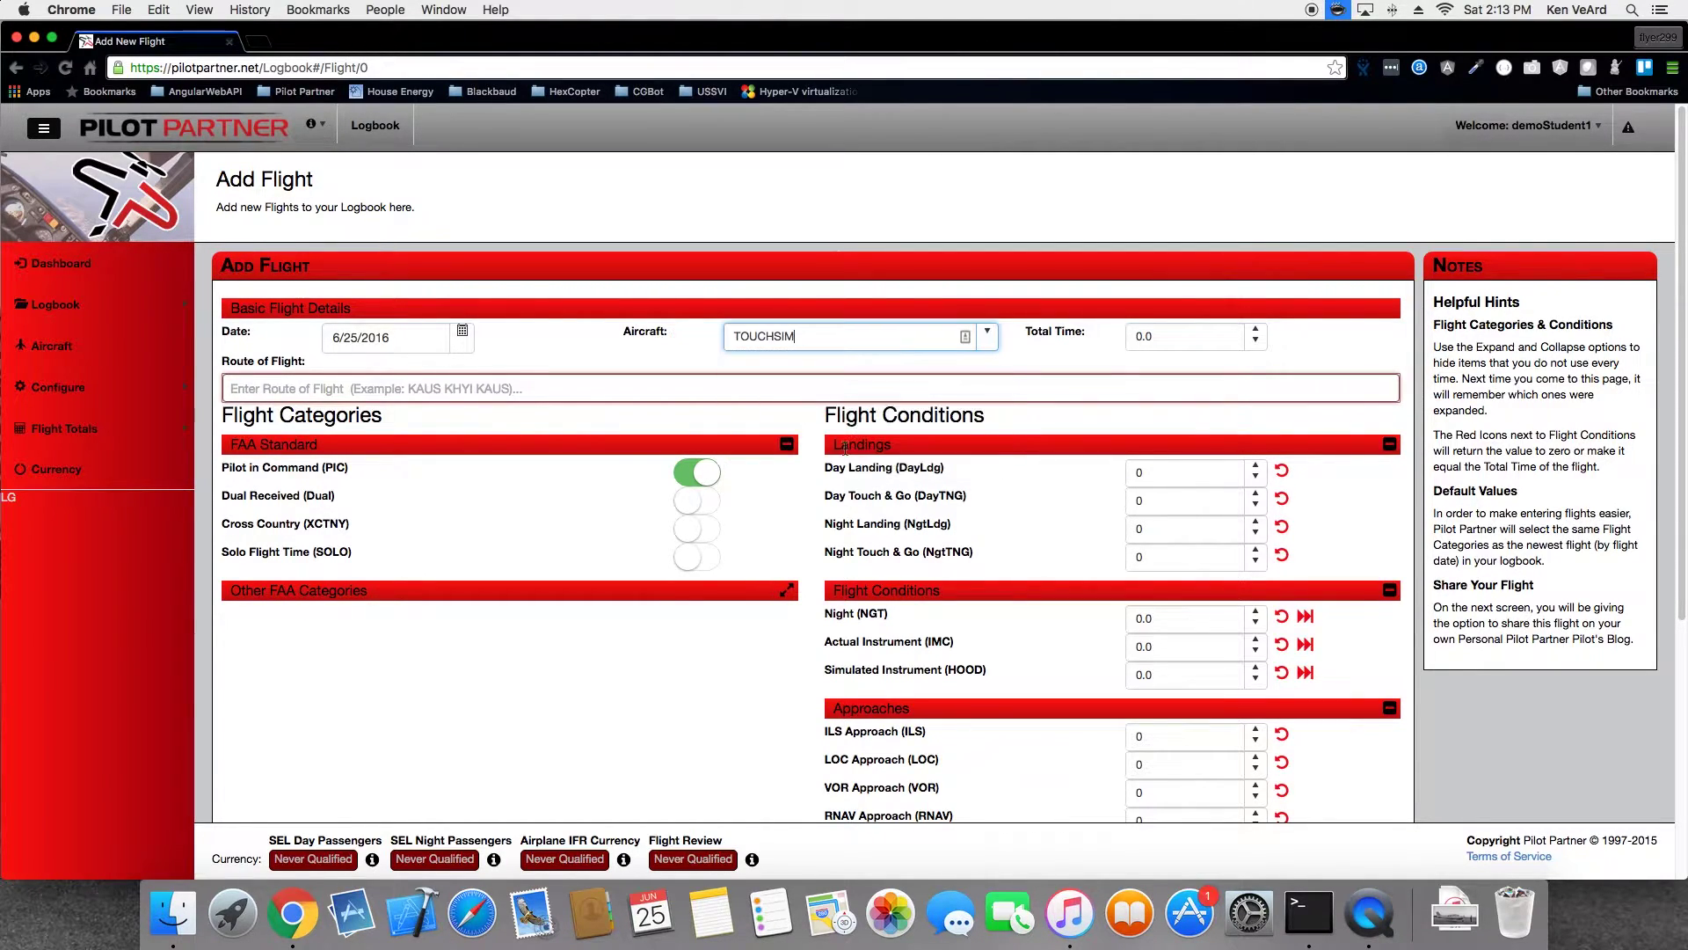
Set the flight's date to 4/6/2016 and its total time to 3.5 hours
{"action": "left_click", "coordinate": [463, 335]}
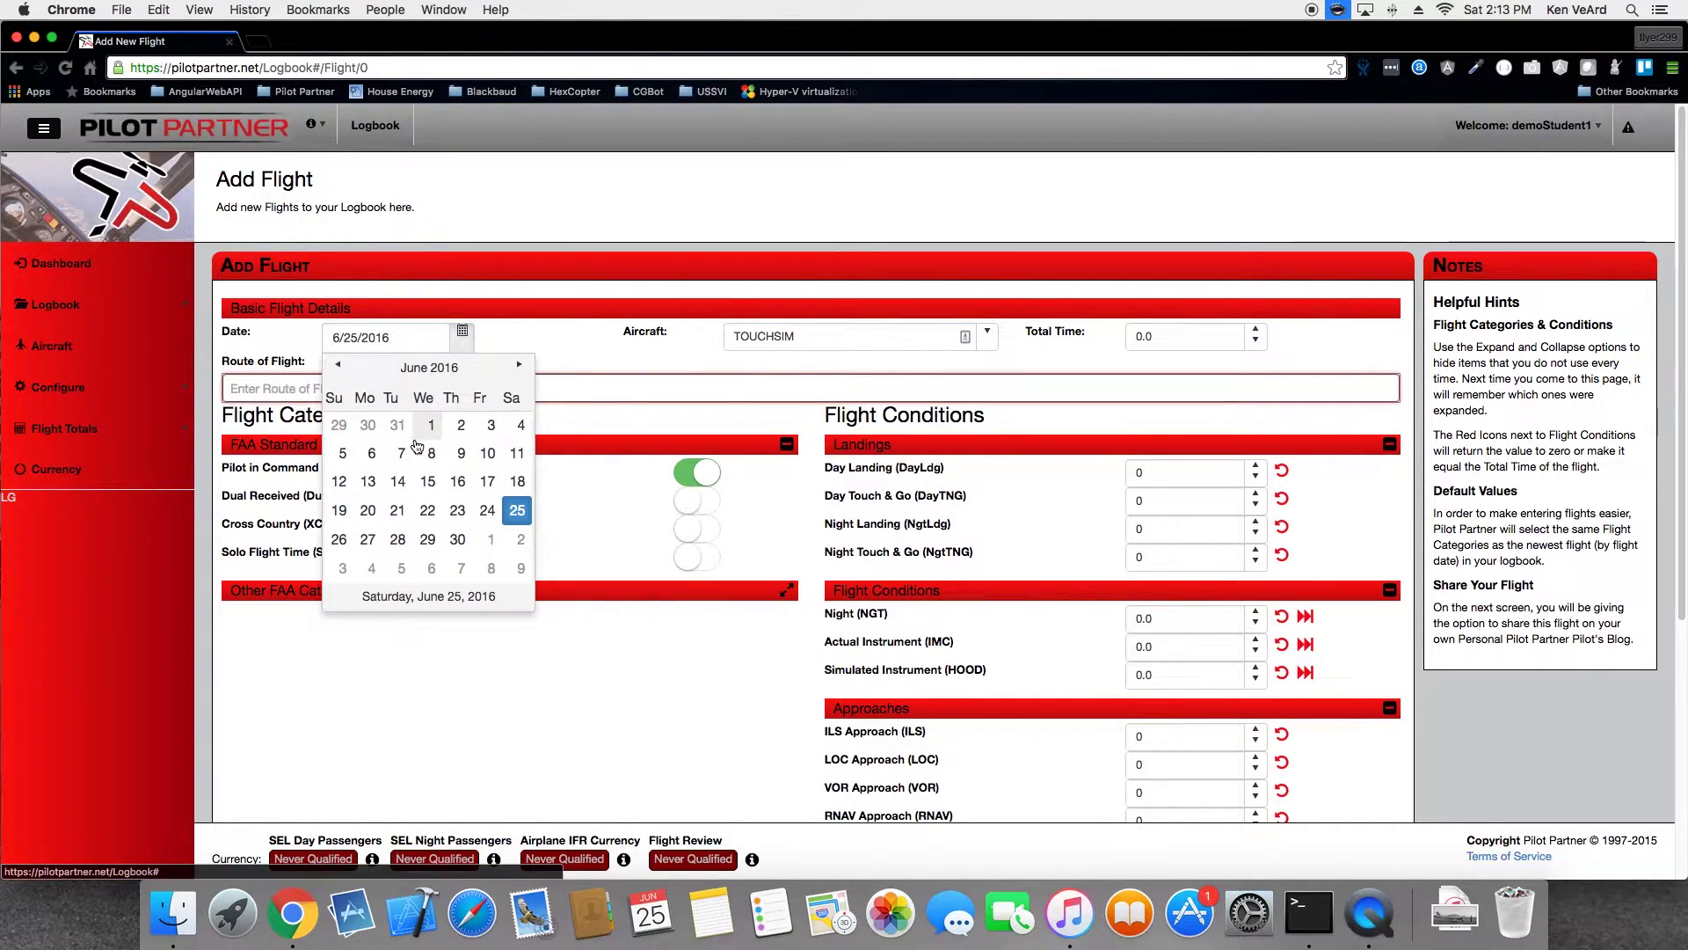
{"action": "left_click", "coordinate": [339, 366]}
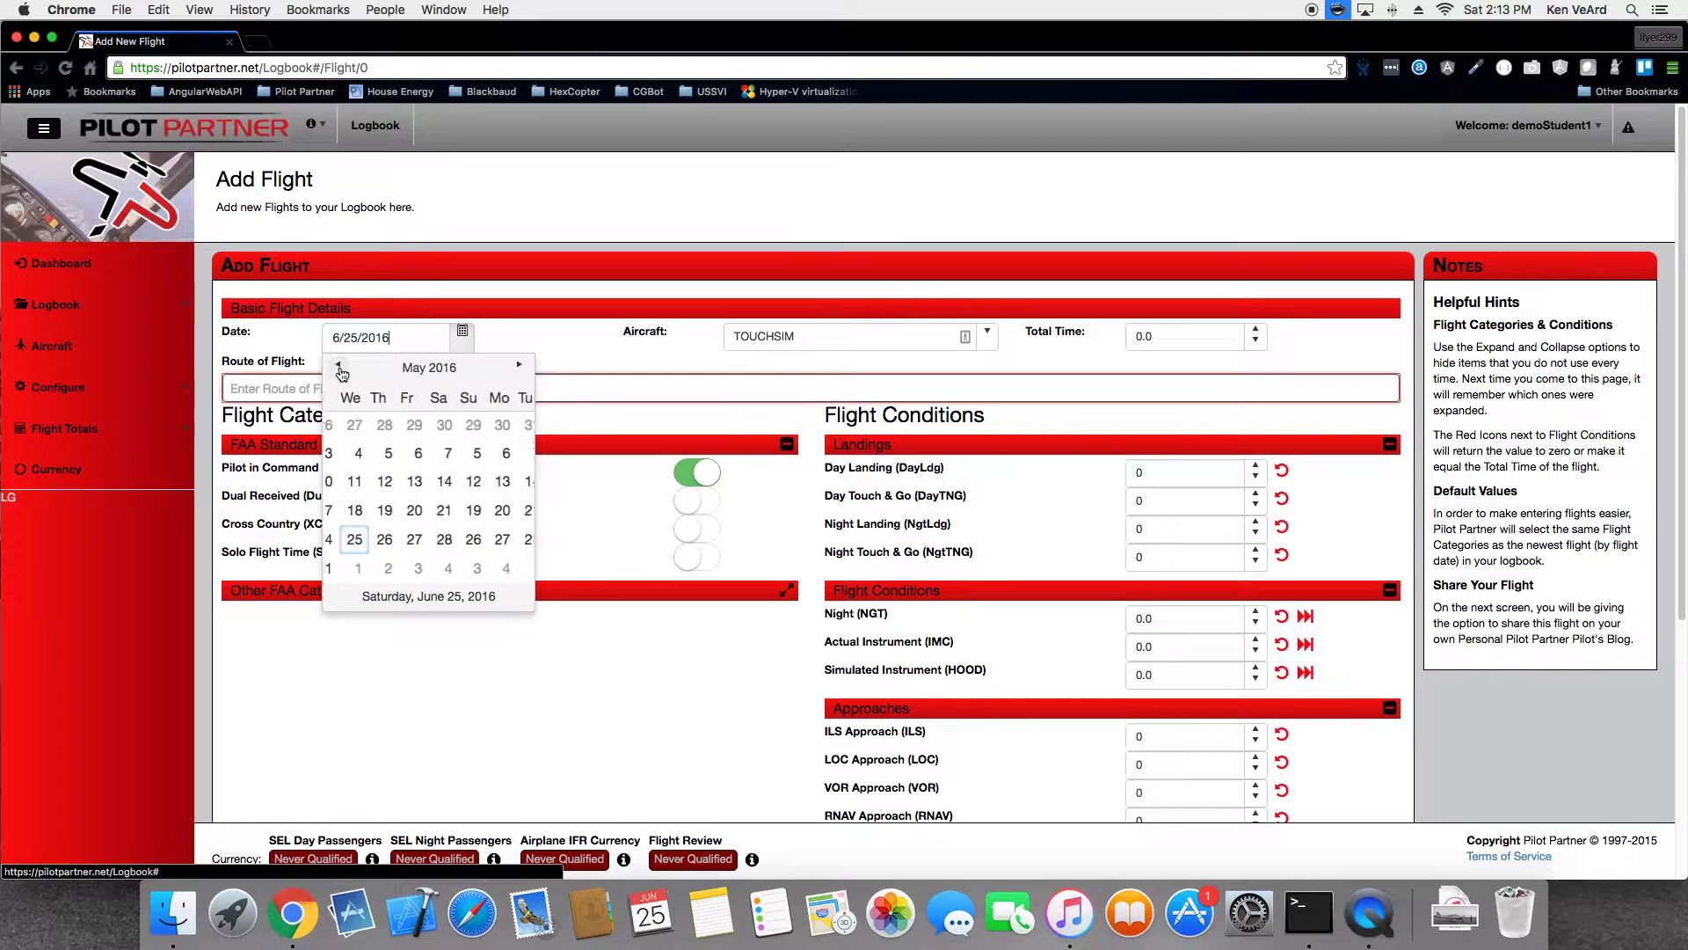
{"action": "left_click", "coordinate": [339, 367]}
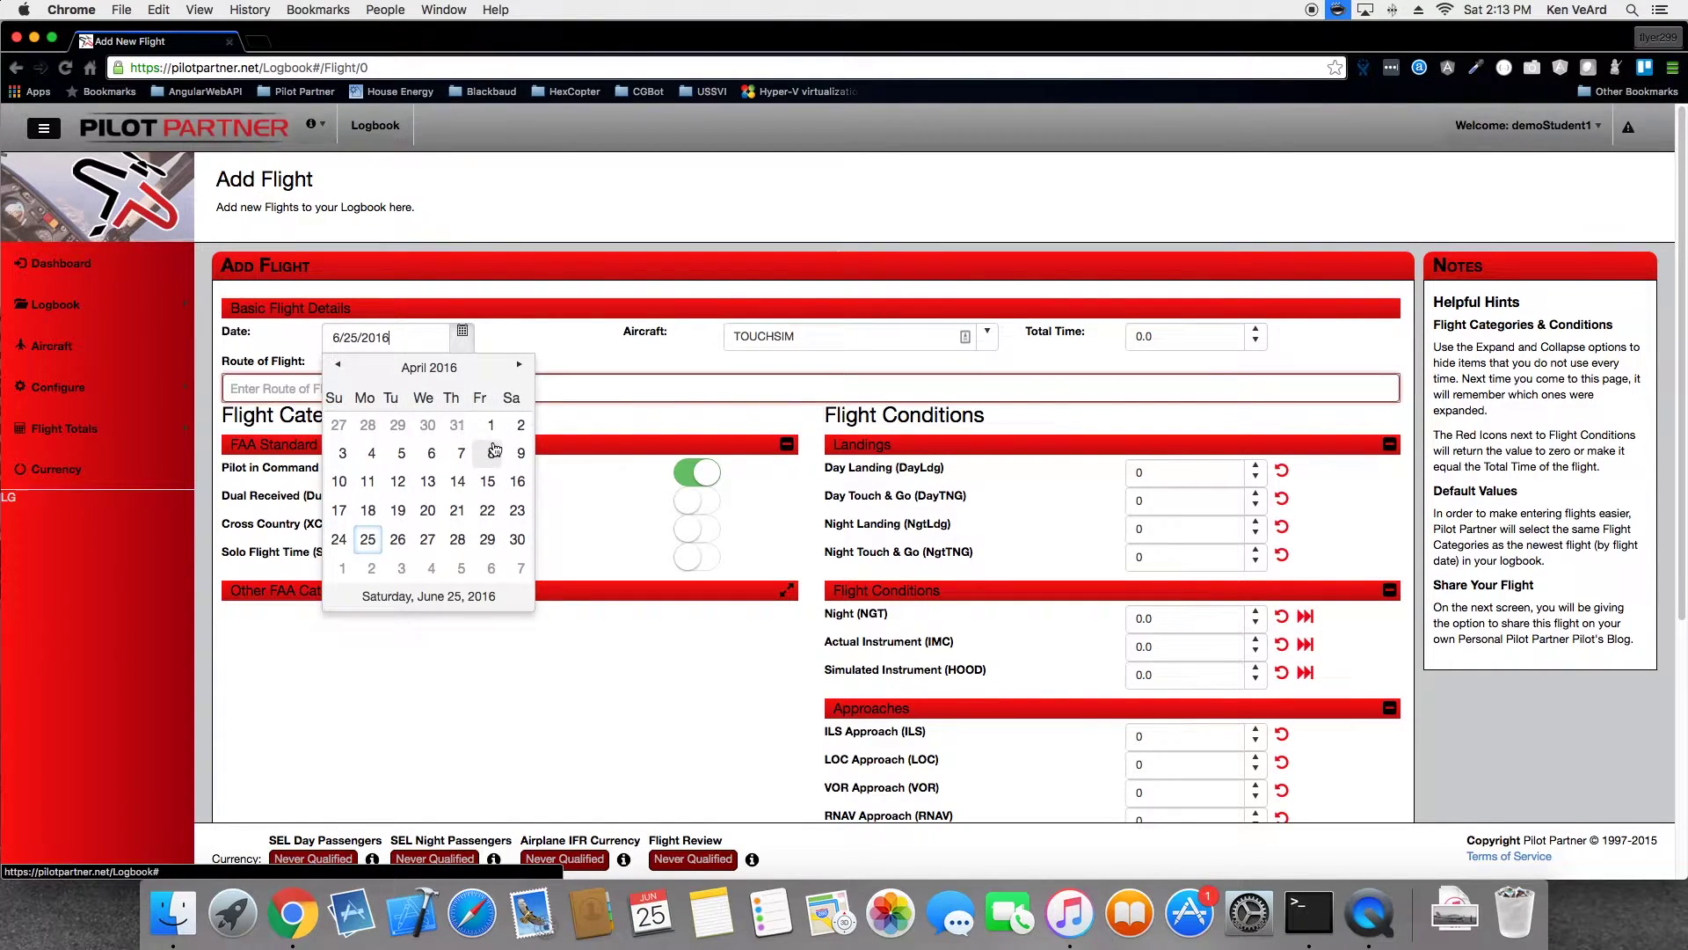
{"action": "left_click", "coordinate": [405, 453]}
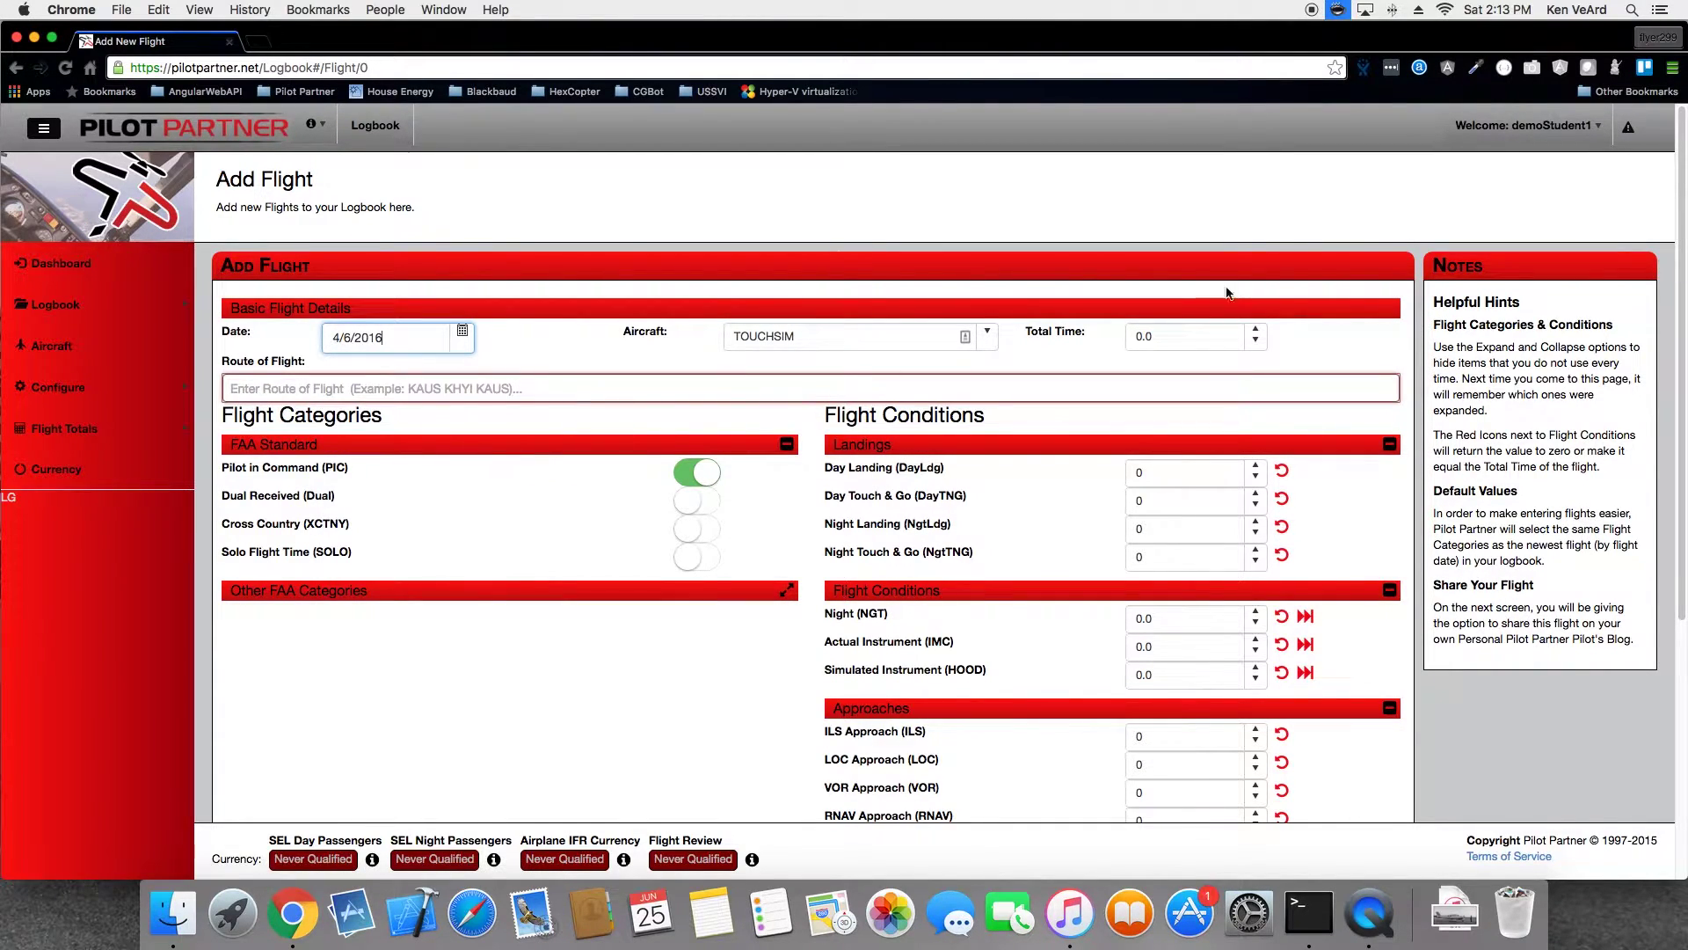
{"action": "left_click", "coordinate": [1183, 336]}
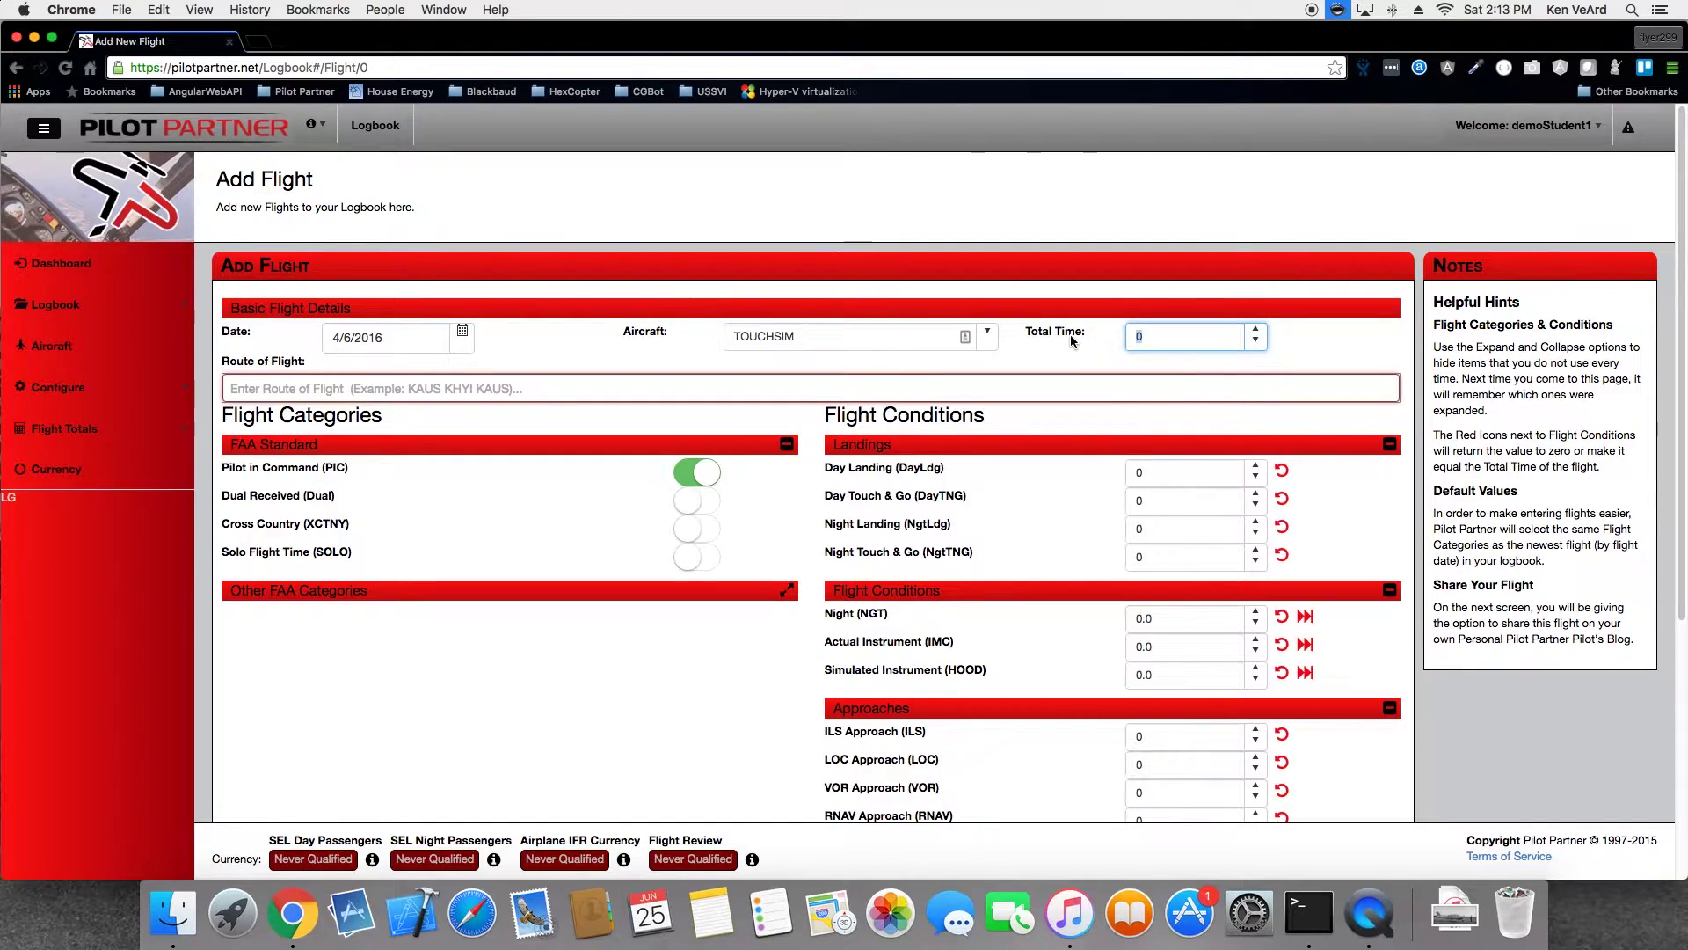
{"action": "type", "text": "3.5"}
{"action": "key", "text": "Tab"}
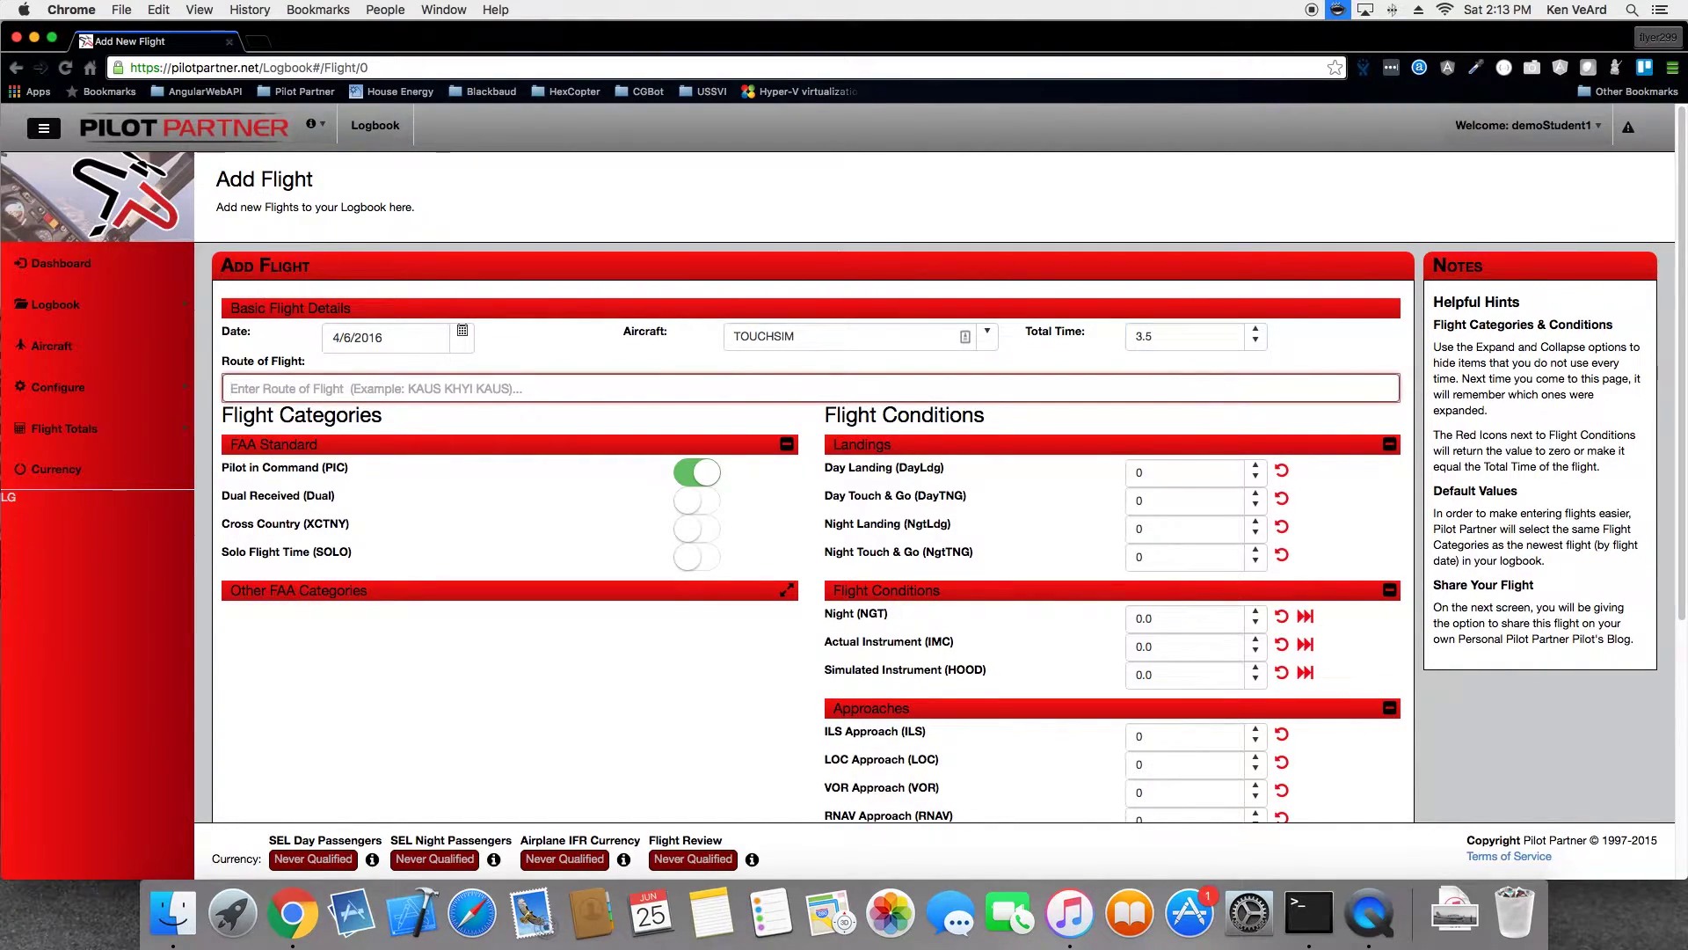
Enter the route of flight as KHYI, T74, KAUS
{"action": "type", "text": "khyi"}
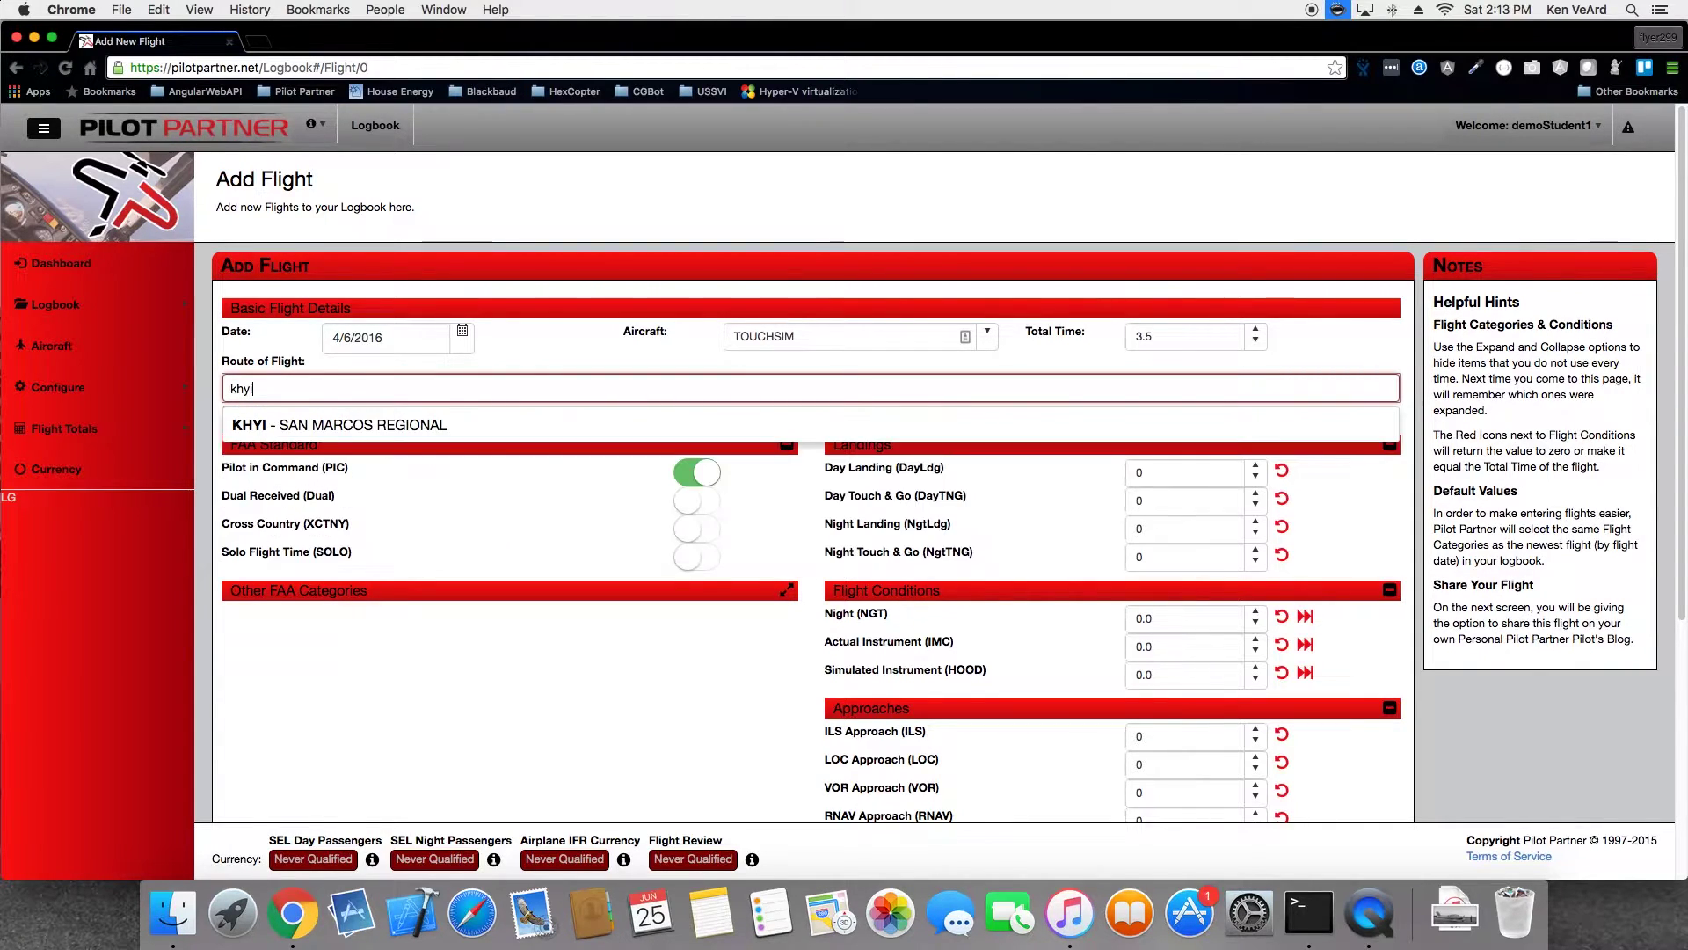
{"action": "key", "text": "Return"}
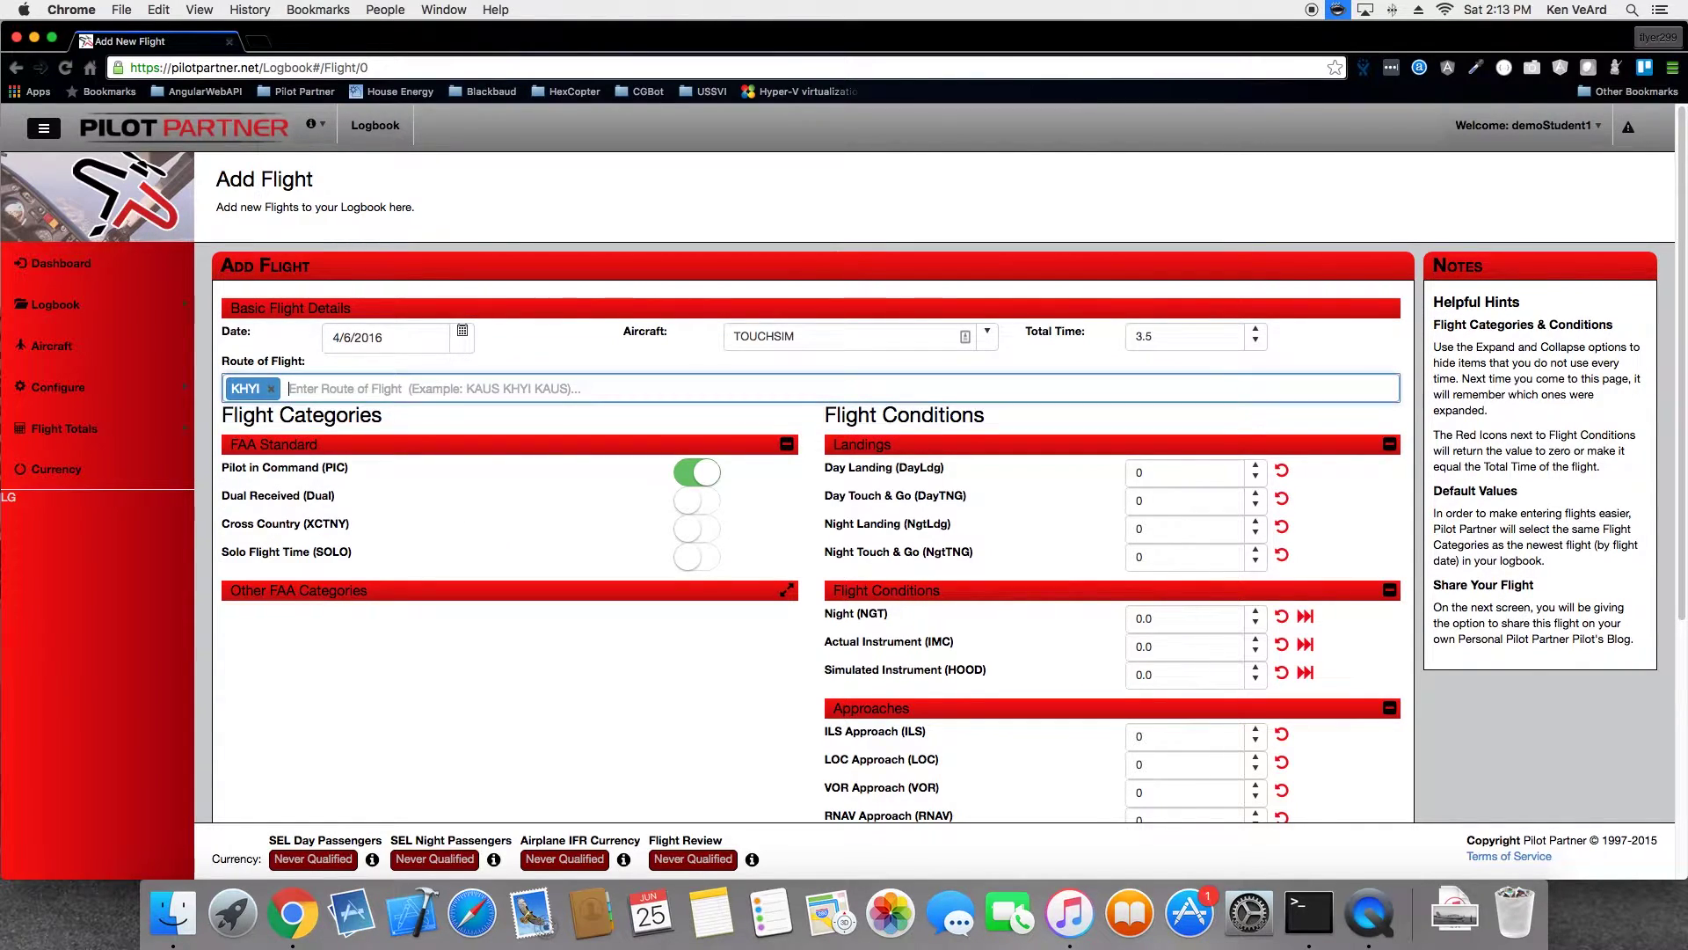
{"action": "type", "text": "t74"}
{"action": "key", "text": "Return"}
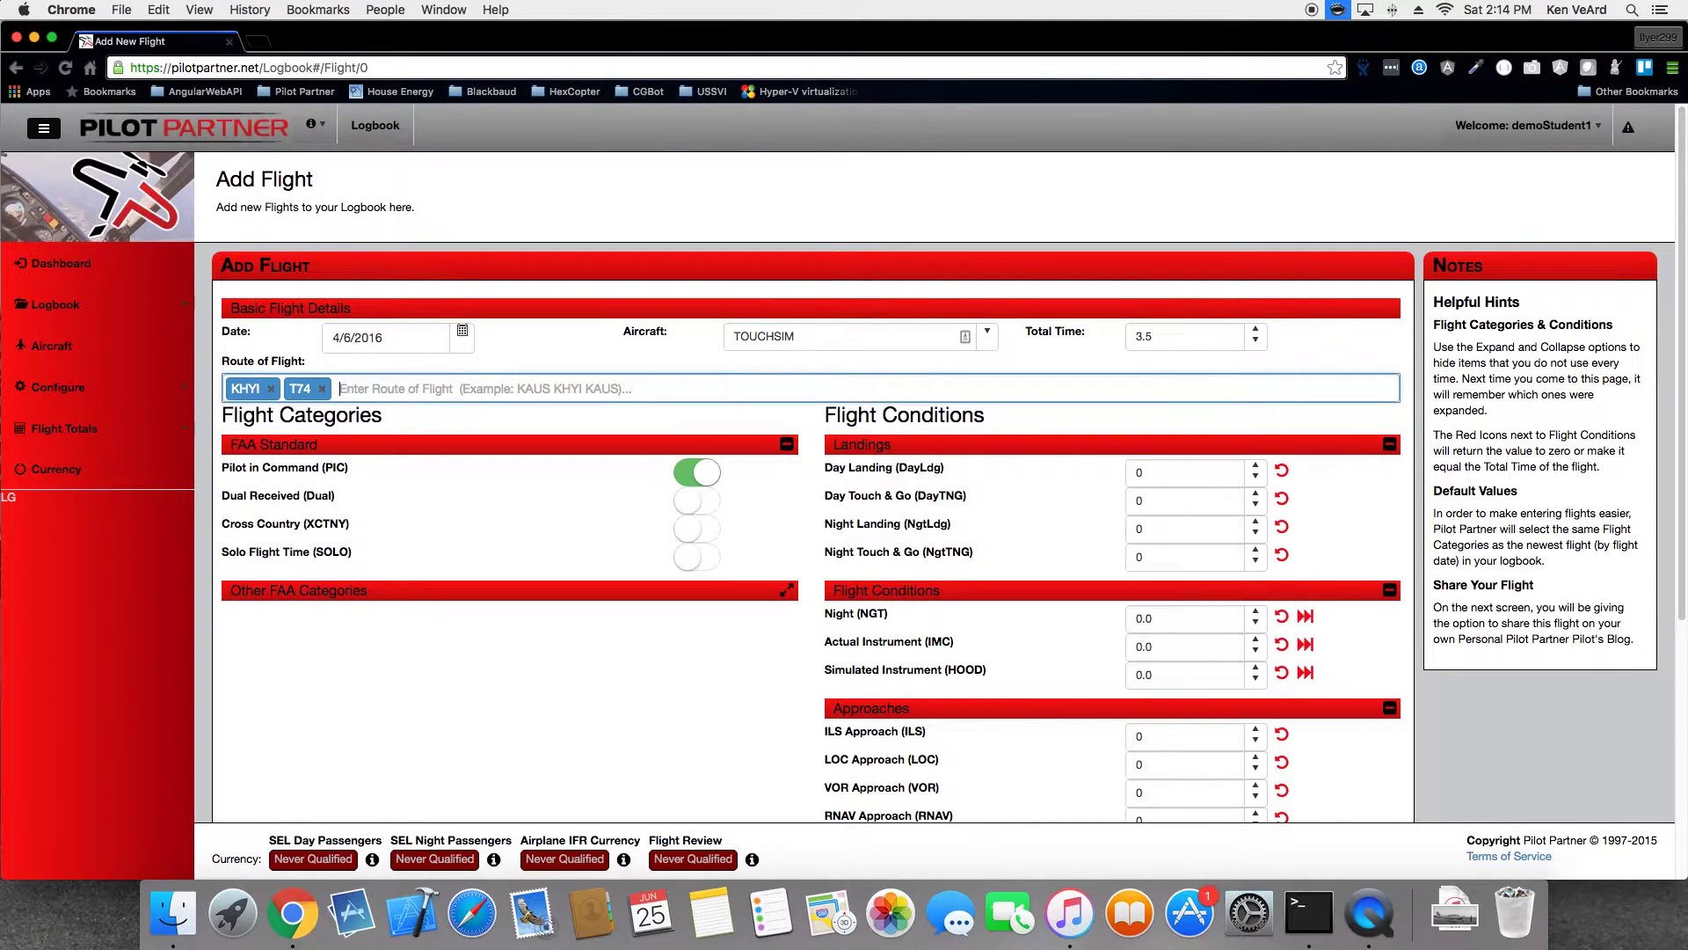
{"action": "type", "text": "kaus"}
{"action": "key", "text": "Return"}
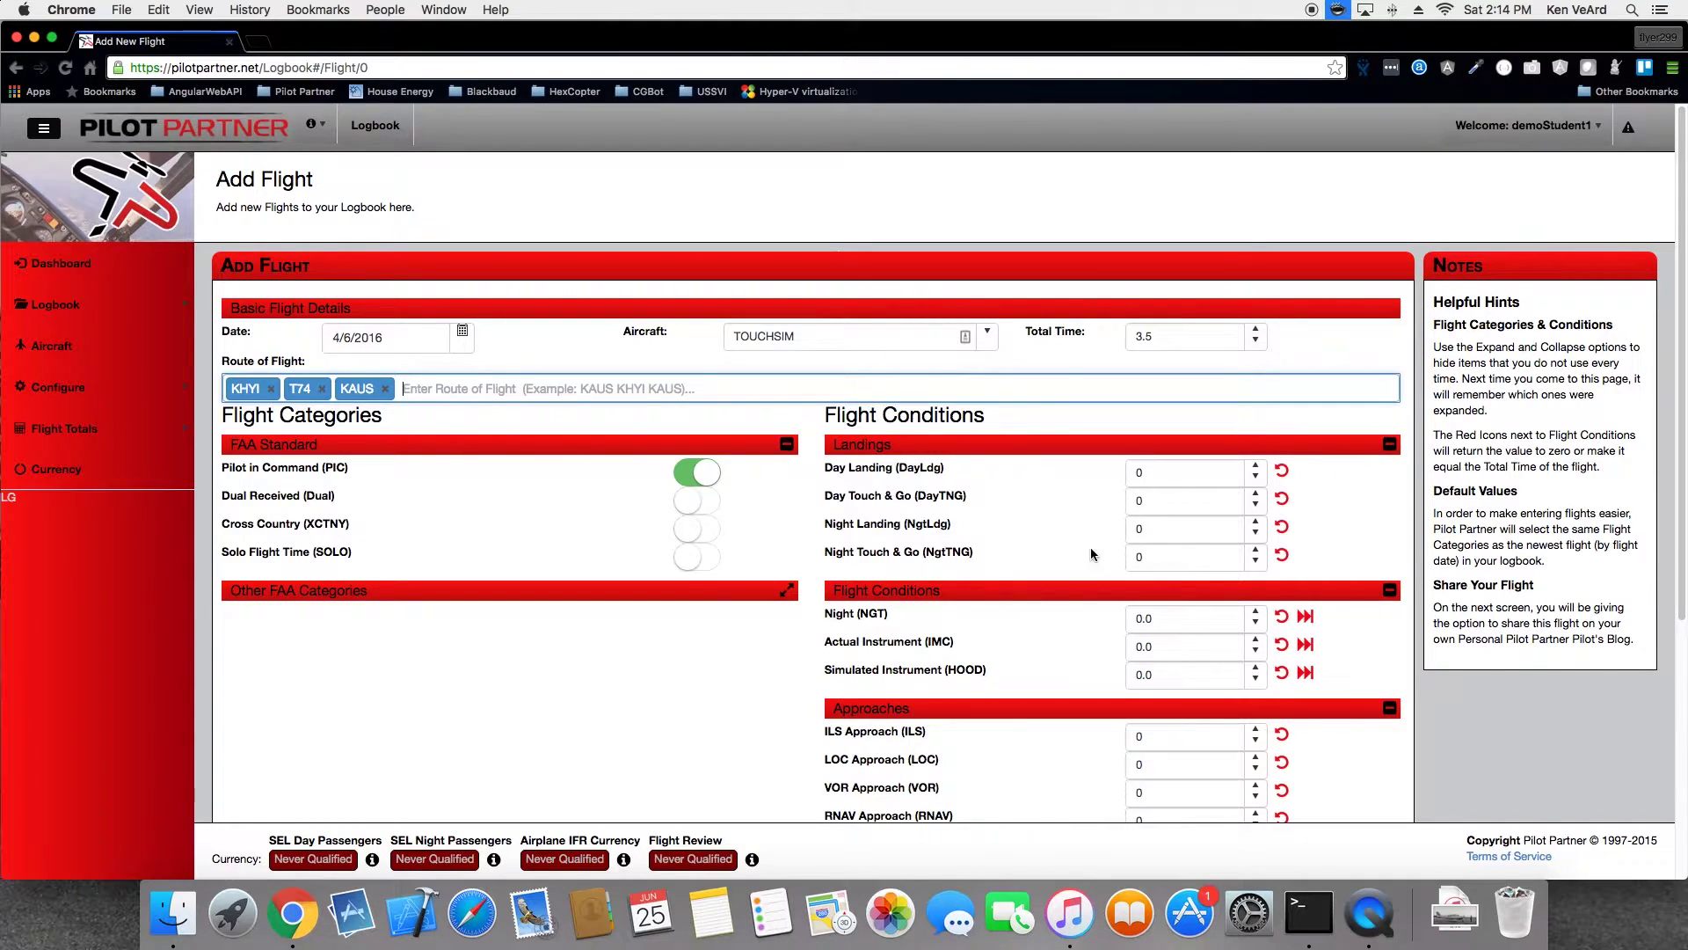
Leave Pilot in Command (PIC) enabled and set the Simulated Instrument (HOOD) time to 3.2
{"action": "left_click", "coordinate": [696, 479]}
{"action": "left_click", "coordinate": [697, 479]}
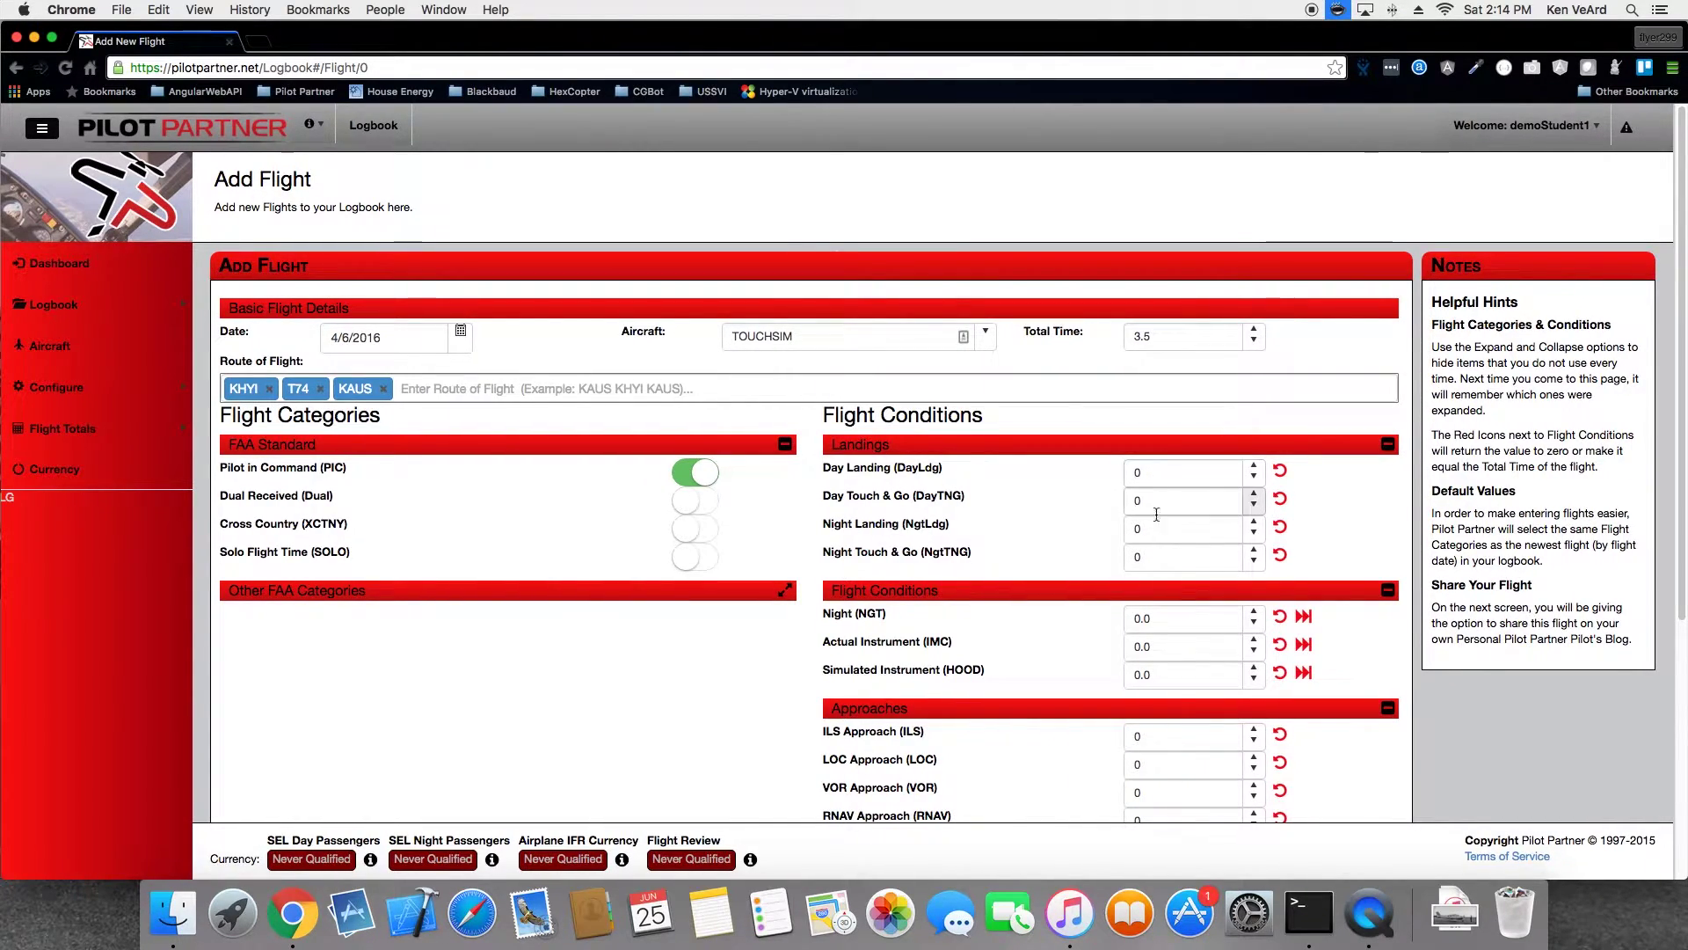
{"action": "scroll", "coordinate": [1160, 554], "scroll_direction": "down", "scroll_amount": 2}
{"action": "scroll", "coordinate": [1159, 552], "scroll_direction": "down", "scroll_amount": 1}
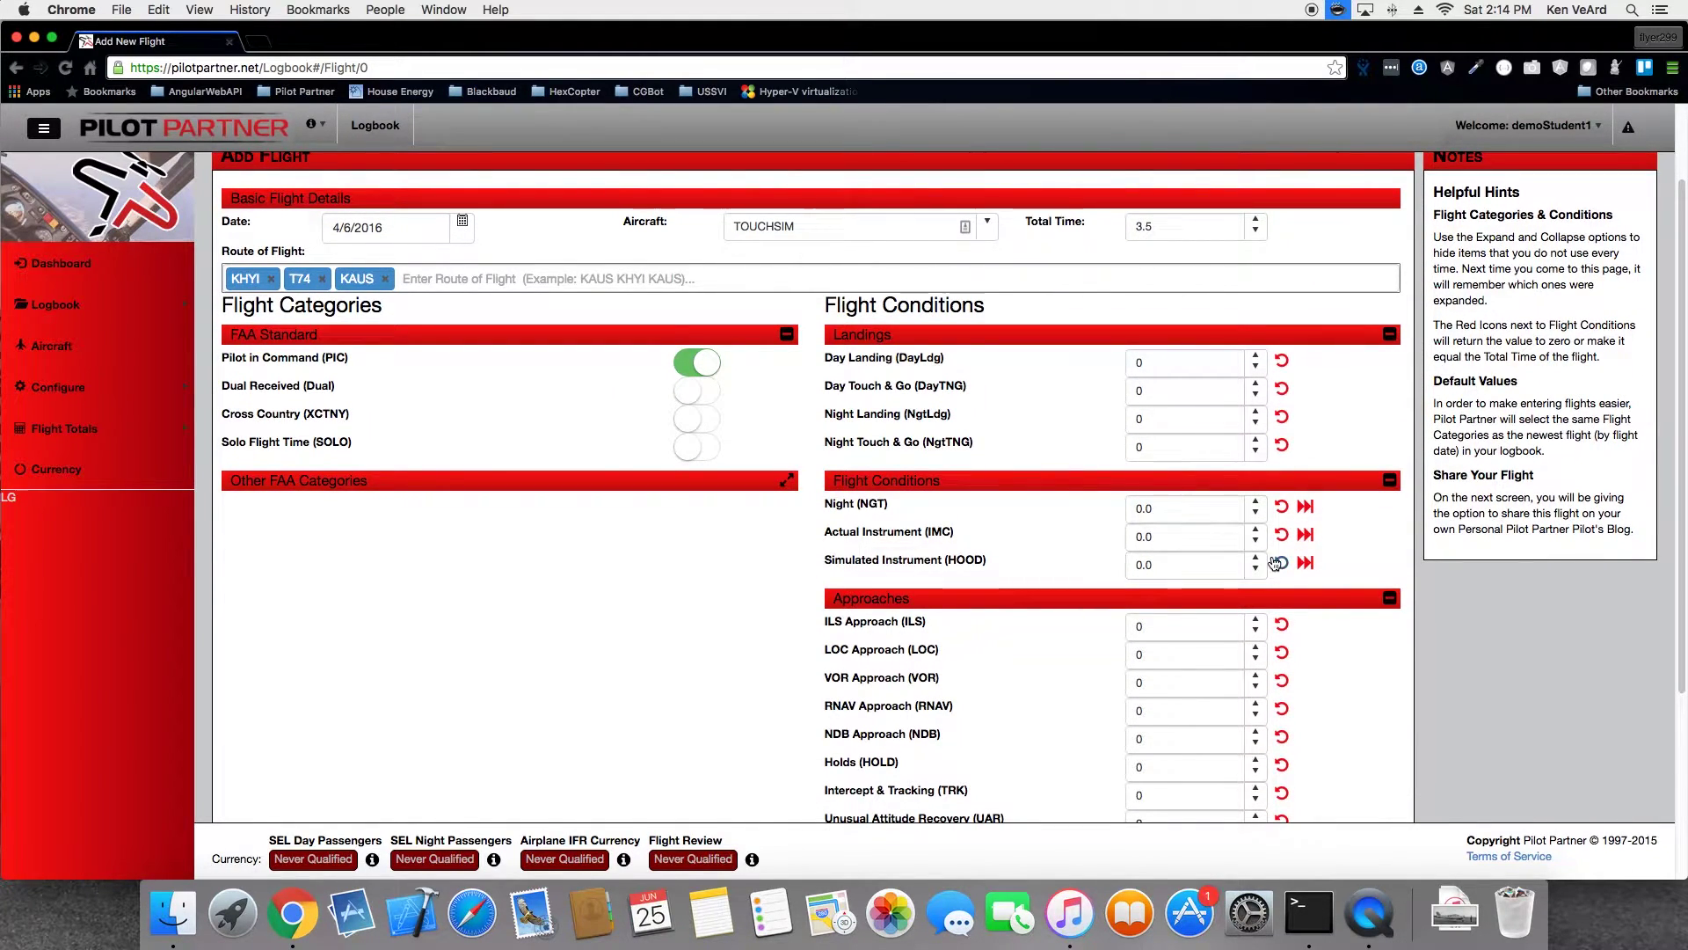
{"action": "left_click", "coordinate": [1304, 563]}
{"action": "left_click", "coordinate": [1262, 576]}
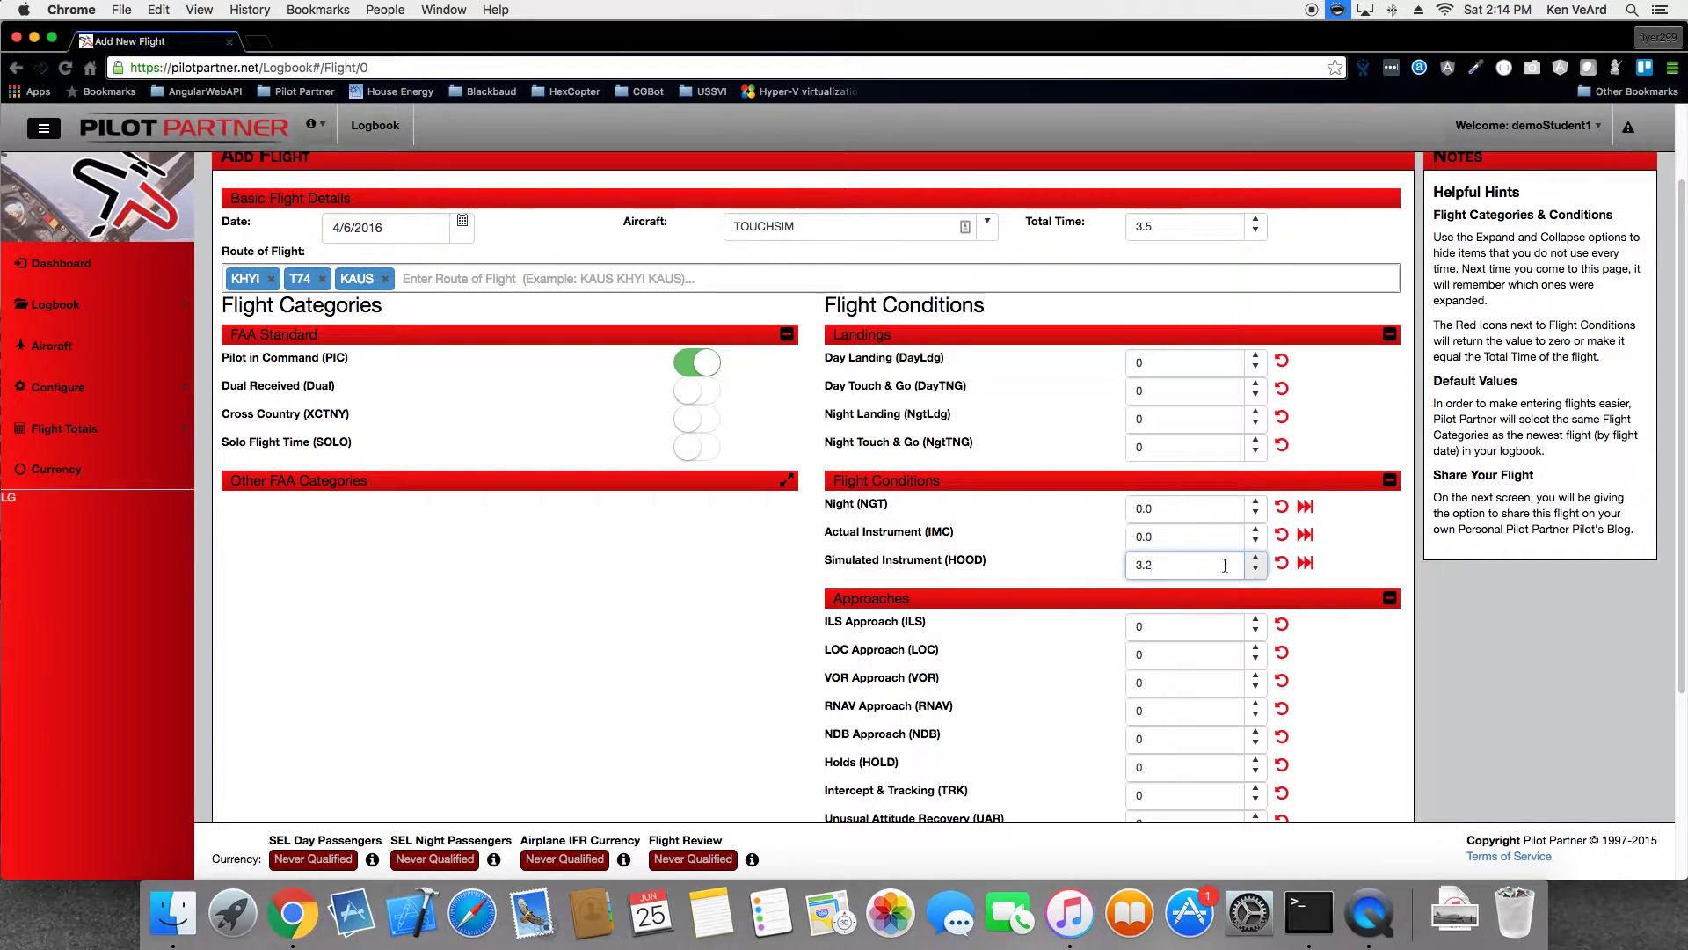
{"action": "left_click_drag", "start_coordinate": [1189, 570], "coordinate": [1121, 570]}
{"action": "left_click", "coordinate": [1049, 564]}
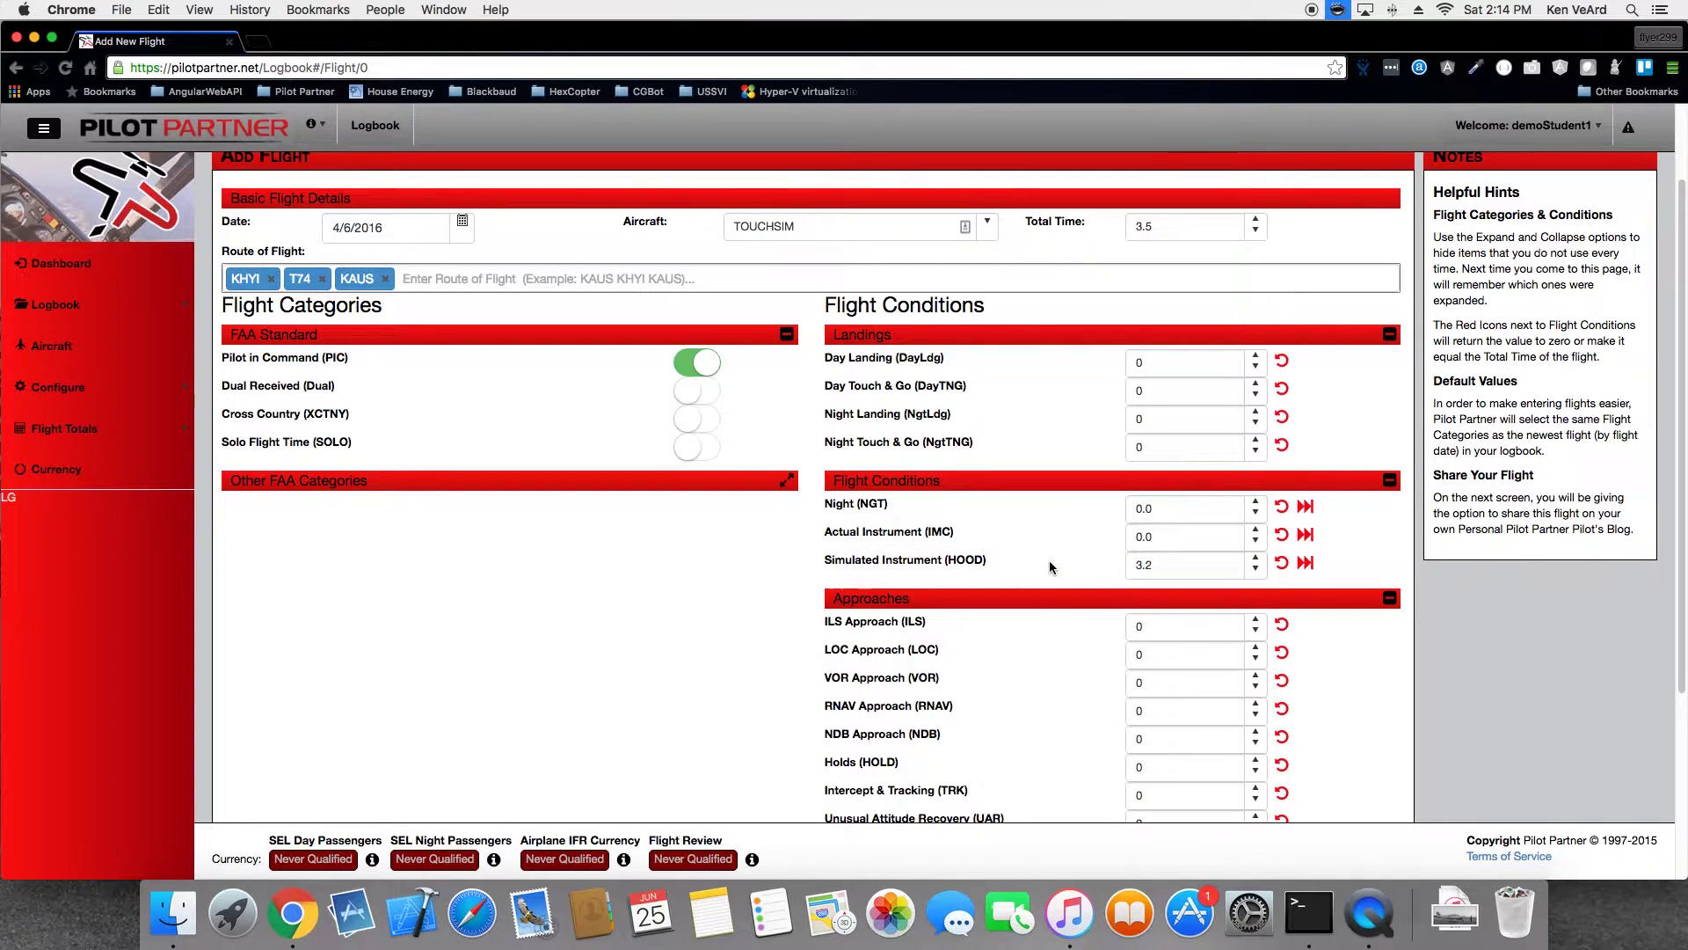
{"action": "left_click_drag", "start_coordinate": [1173, 220], "coordinate": [1109, 233]}
{"action": "double_click", "coordinate": [1136, 570]}
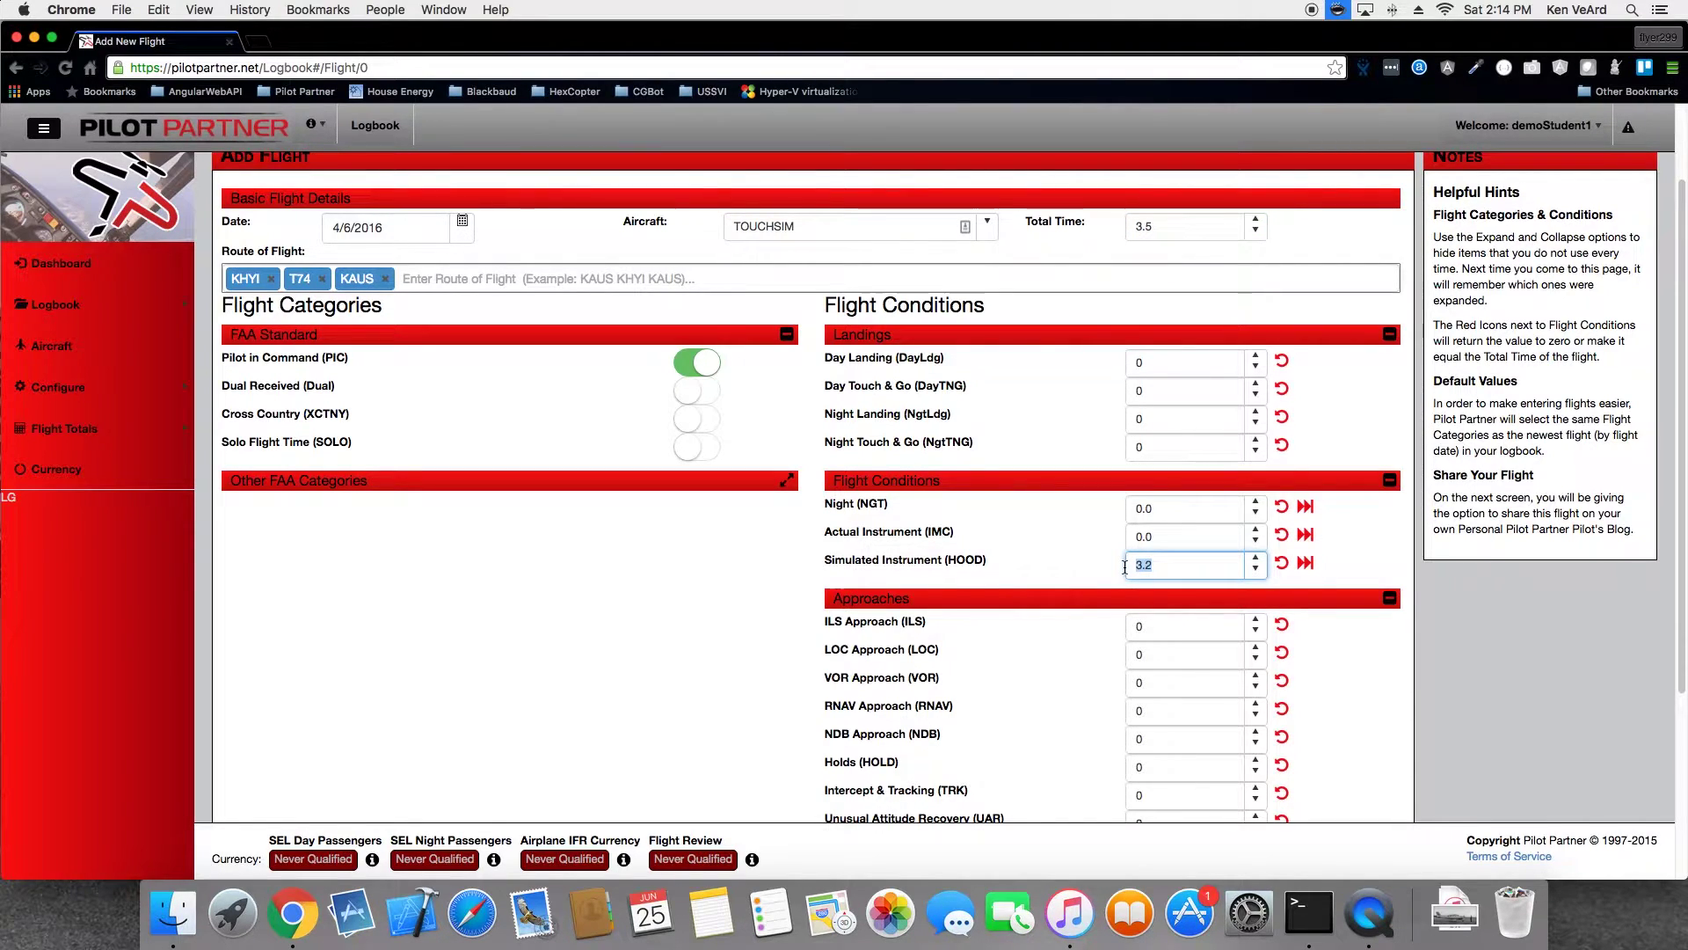
{"action": "left_click", "coordinate": [1160, 563]}
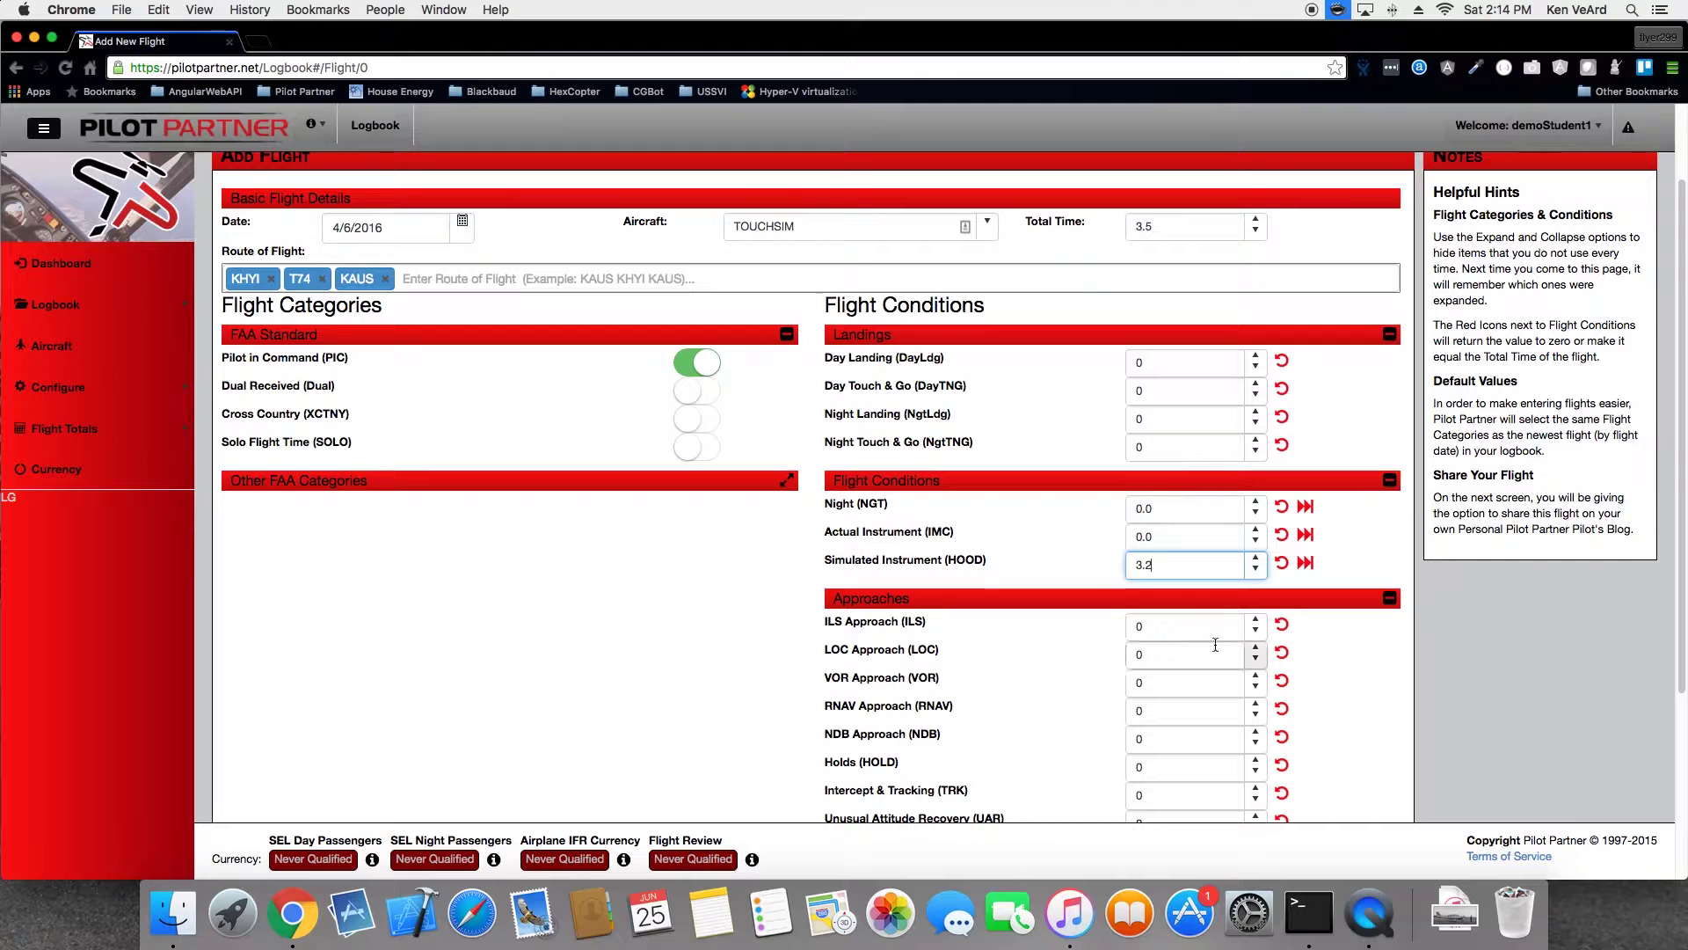
Record 2 ILS approaches, 2 LOC approaches and 2 RNAV approaches for the flight
{"action": "scroll", "coordinate": [1216, 645], "scroll_direction": "down", "scroll_amount": 3}
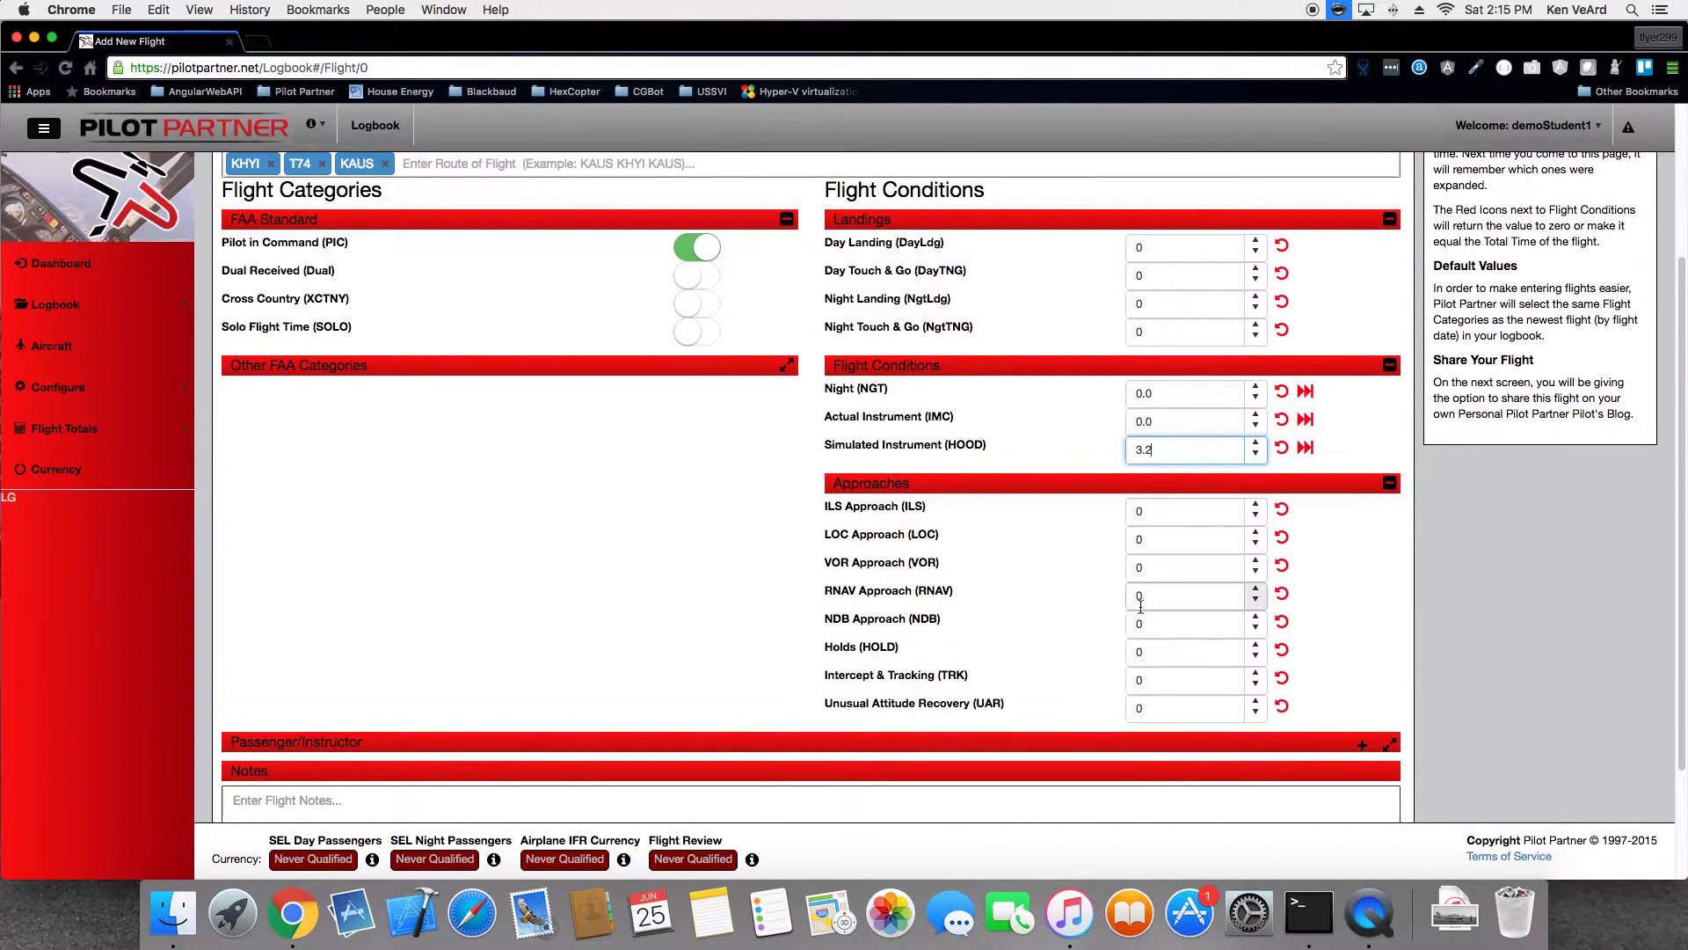
{"action": "left_click", "coordinate": [1256, 505]}
{"action": "left_click", "coordinate": [1256, 505]}
{"action": "left_click", "coordinate": [1255, 532]}
{"action": "left_click", "coordinate": [1255, 533]}
{"action": "left_click", "coordinate": [1256, 590]}
{"action": "left_click", "coordinate": [1255, 590]}
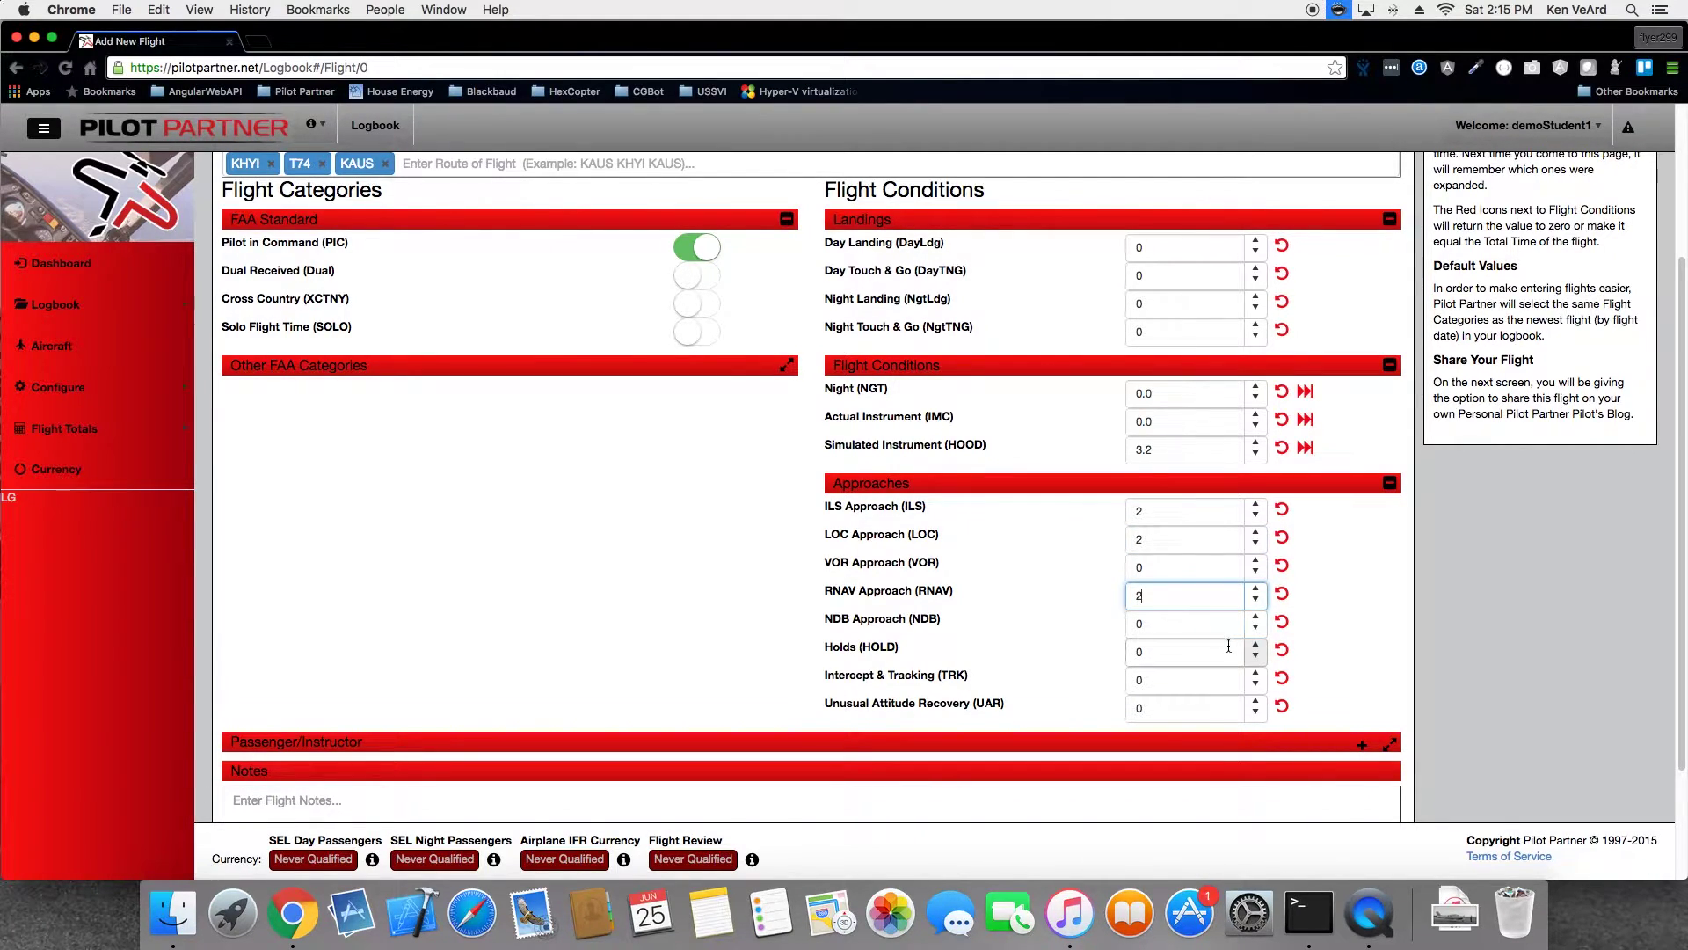
Record 1 hold, 1 Intercept & Tracking and 4 Unusual Attitude Recoveries for the flight
{"action": "left_click", "coordinate": [1256, 647]}
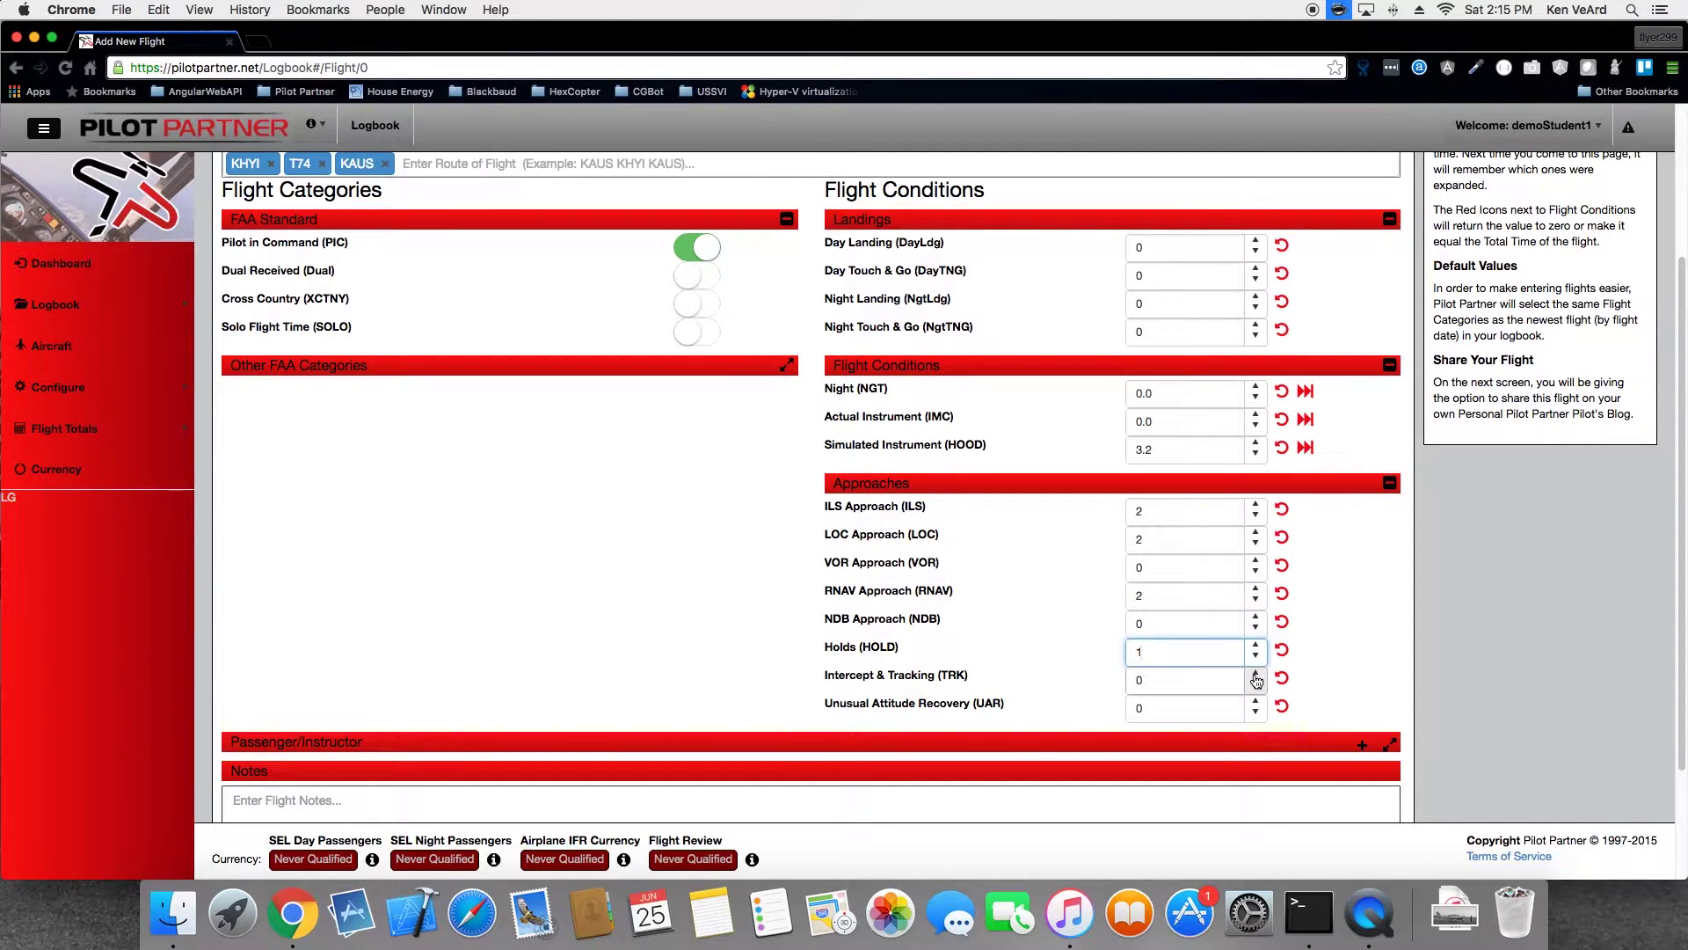
{"action": "left_click", "coordinate": [1256, 675]}
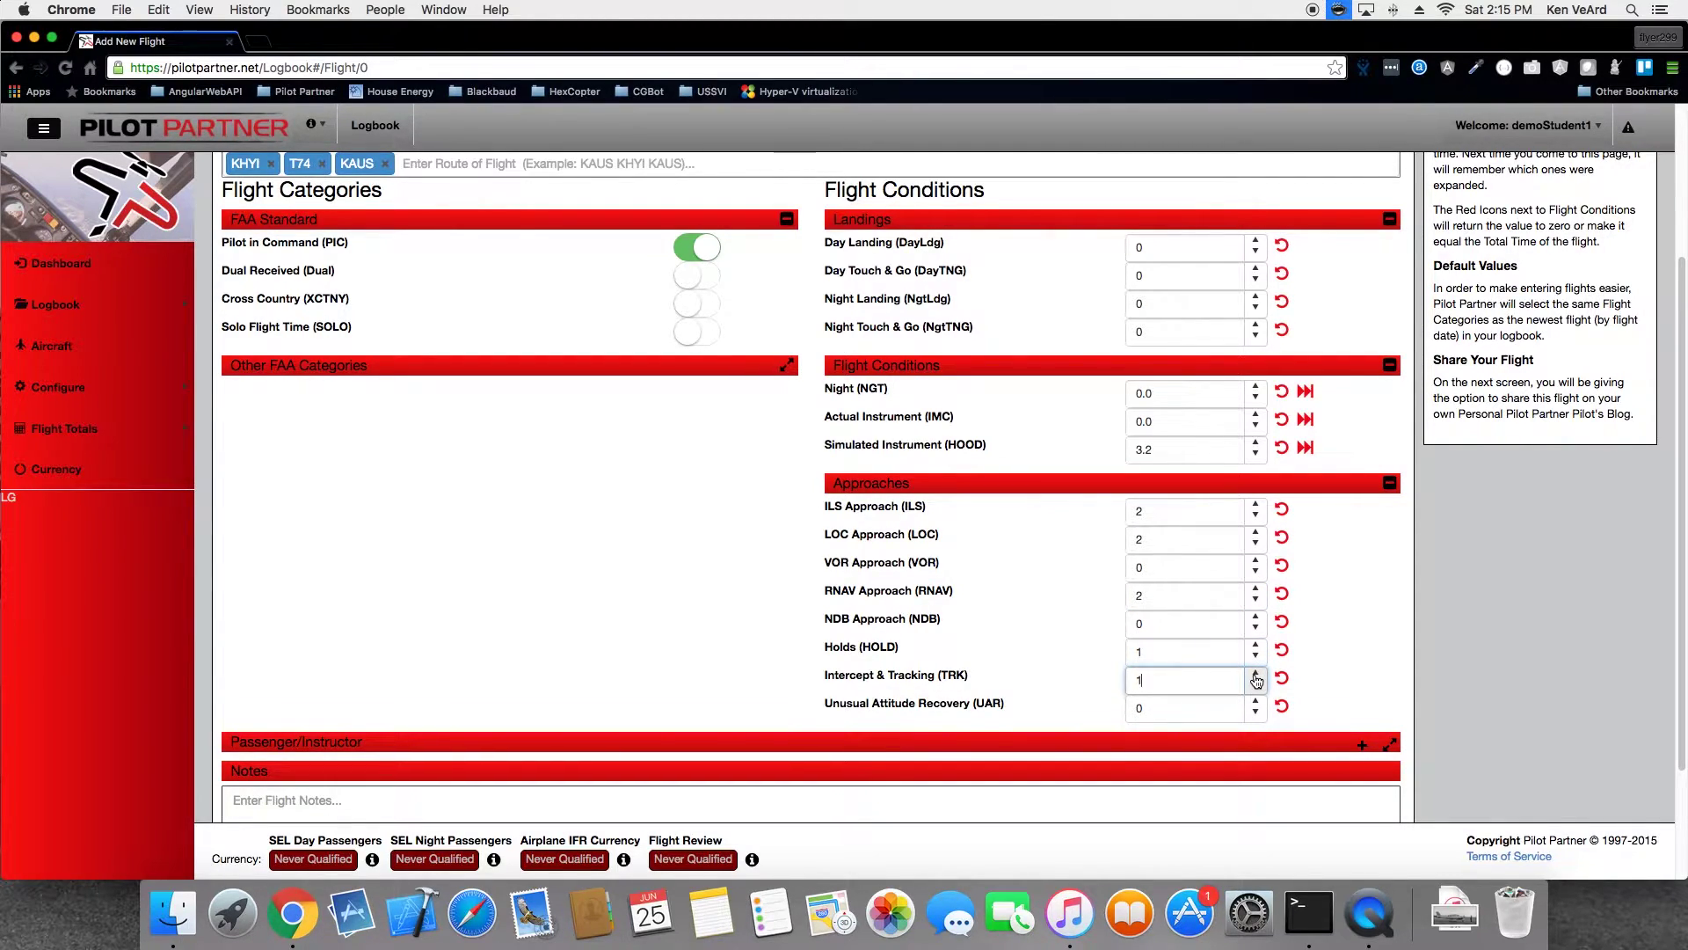
{"action": "left_click", "coordinate": [1255, 704]}
{"action": "left_click", "coordinate": [1255, 703]}
{"action": "left_click", "coordinate": [1255, 704]}
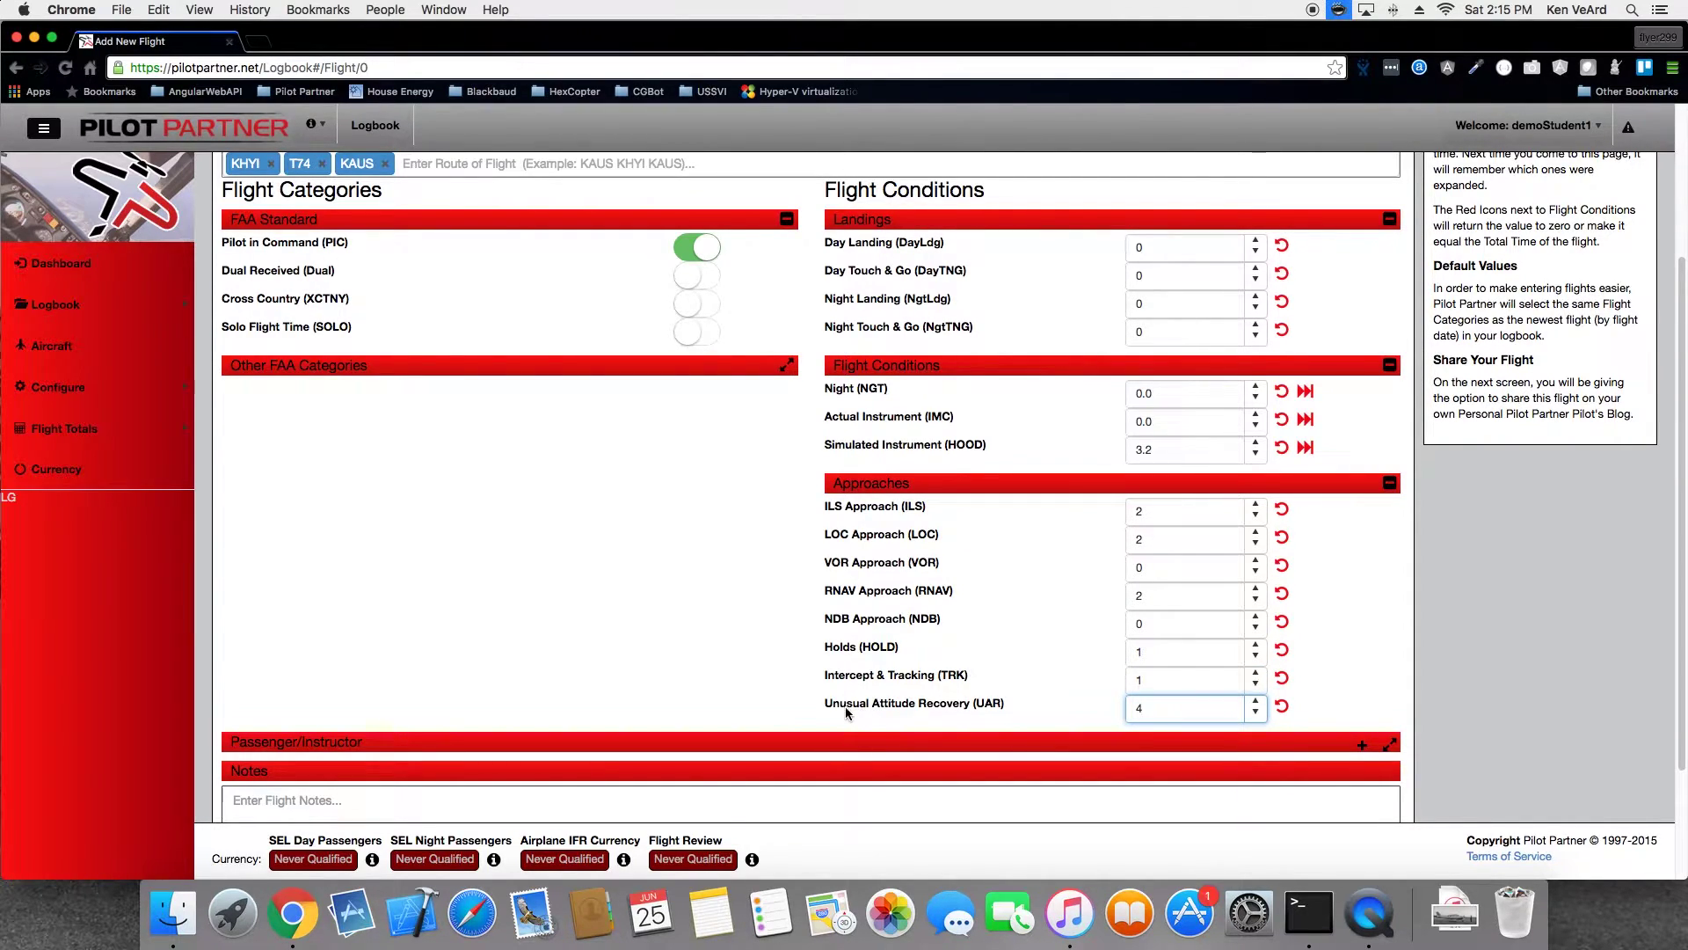
Add the flight note "2 UAR in the upward stall condition and 2 UAR in the VNE downward condition" and save the flight
{"action": "left_click_drag", "start_coordinate": [826, 704], "coordinate": [1011, 705]}
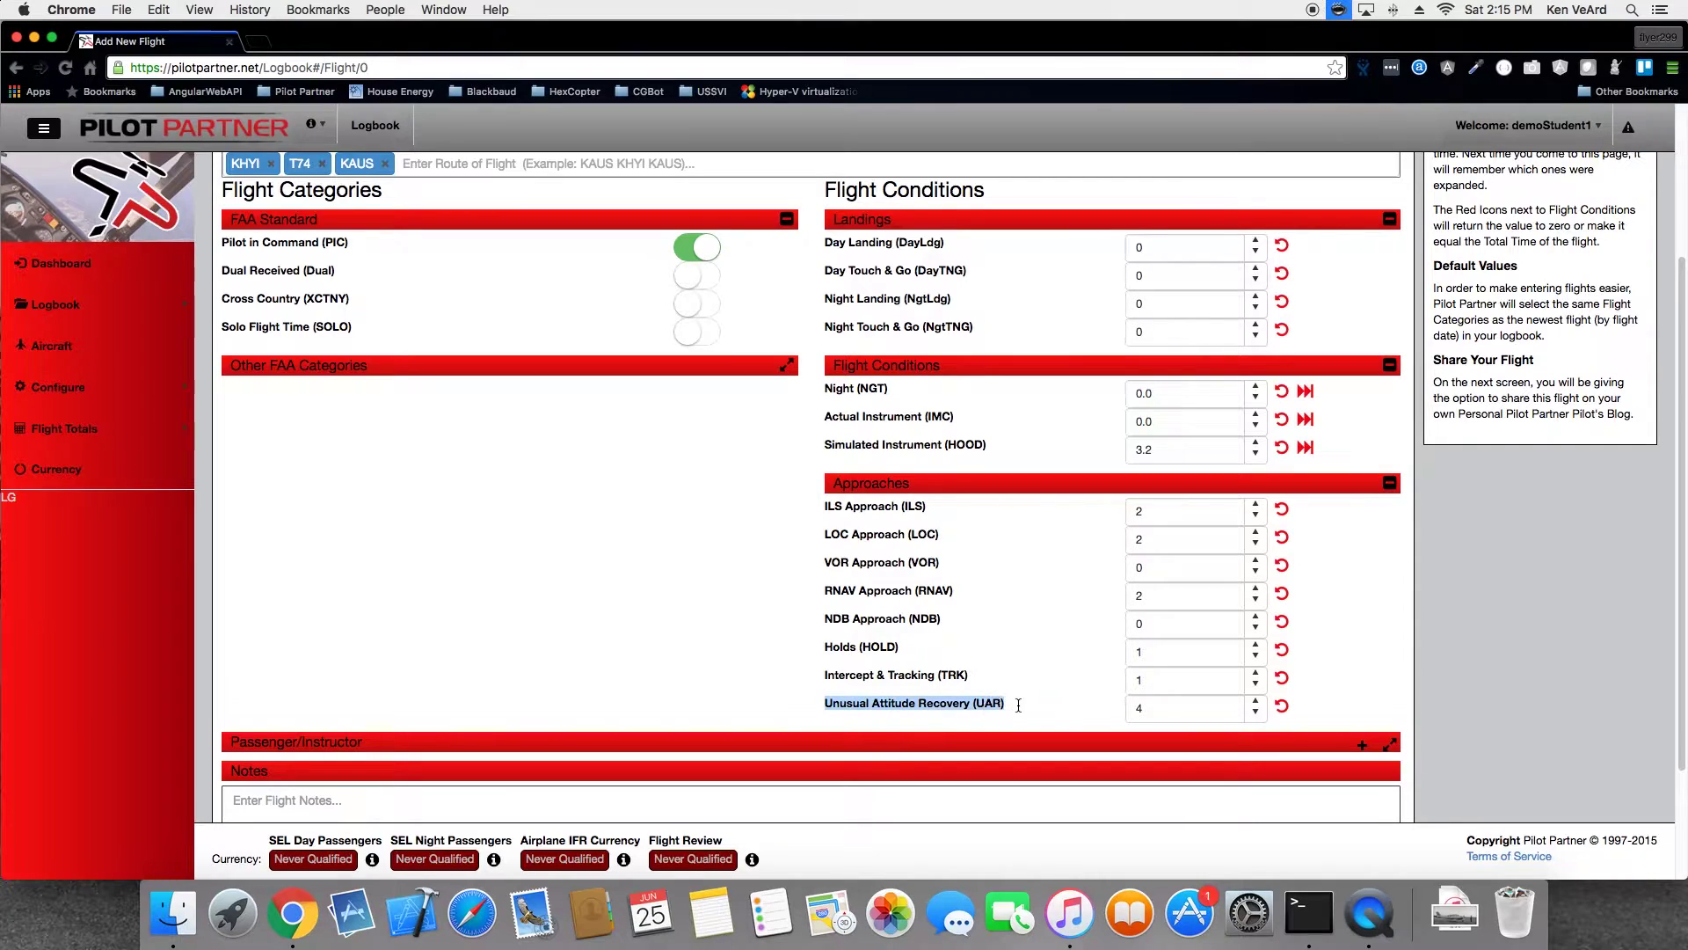
{"action": "left_click", "coordinate": [1021, 705]}
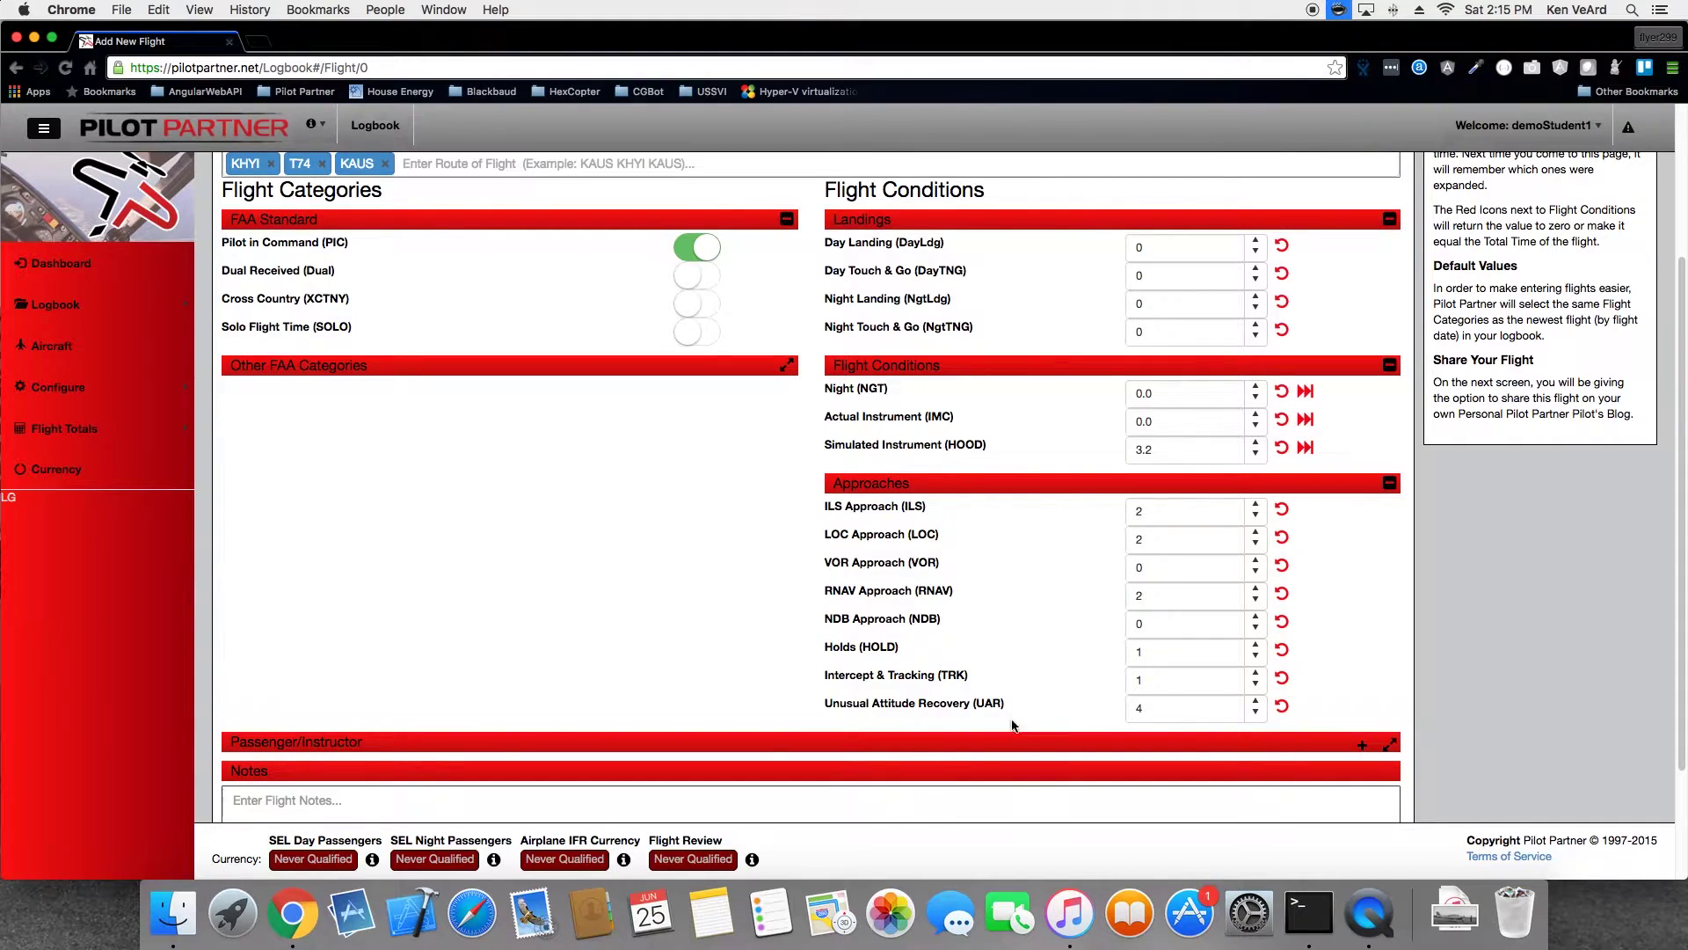
{"action": "left_click", "coordinate": [749, 801]}
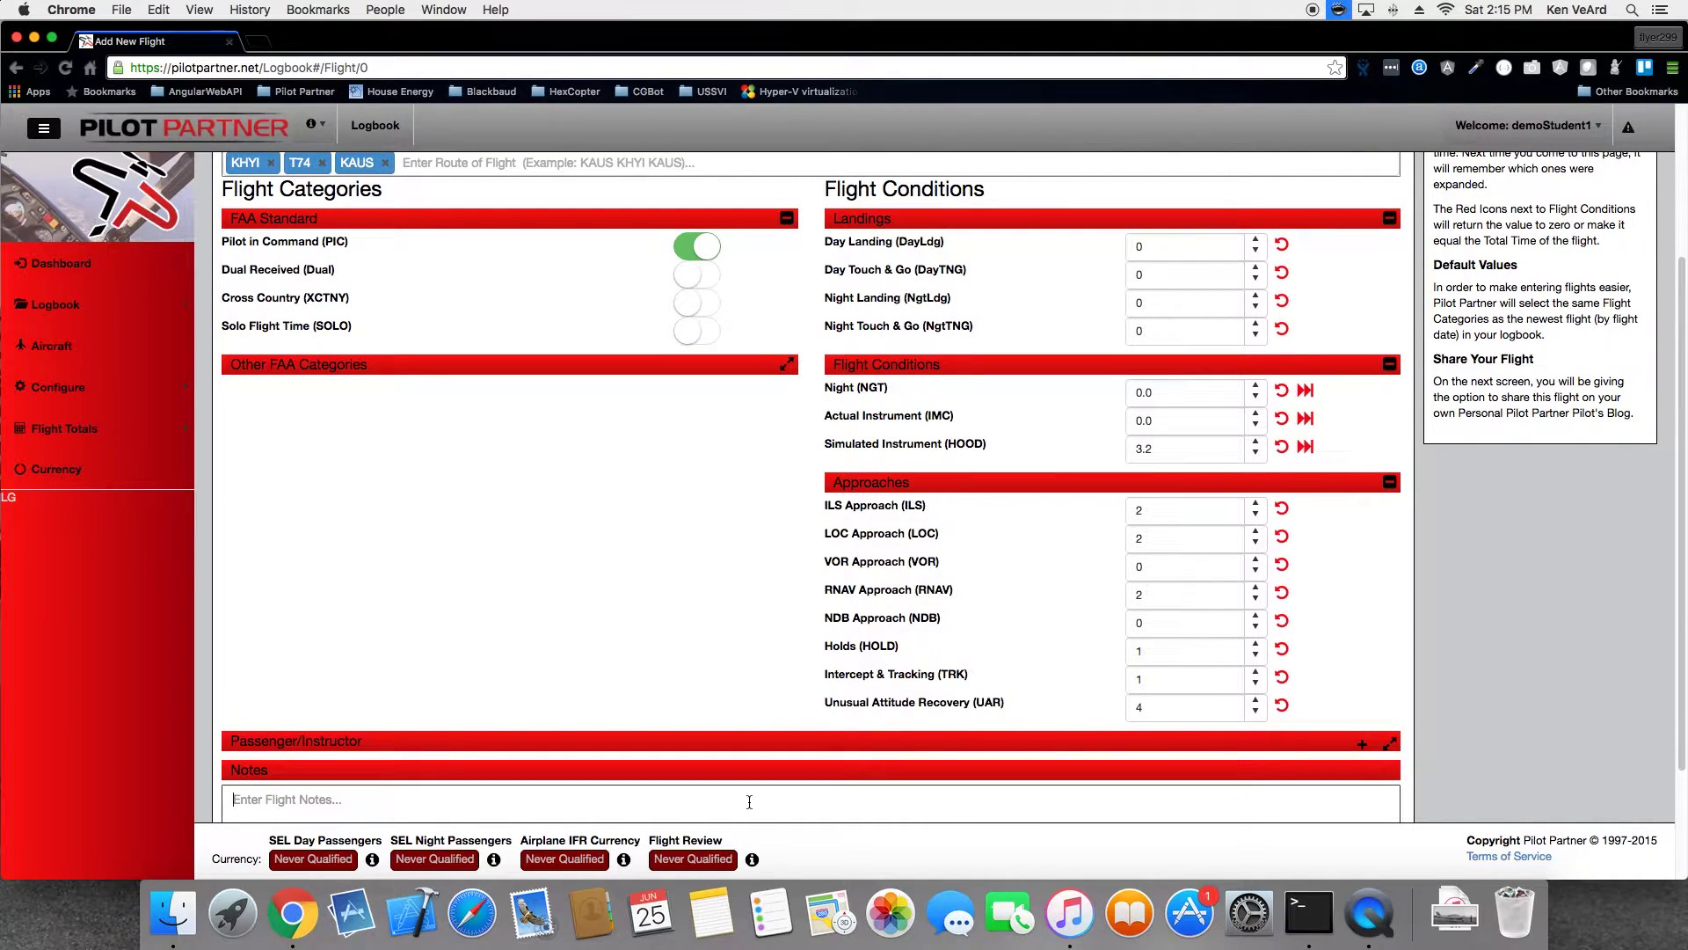
{"action": "type", "text": "2"}
{"action": "type", "text": " UA"}
{"action": "key", "text": "BackSpace"}
{"action": "type", "text": "UAR in the upward stall condition and "}
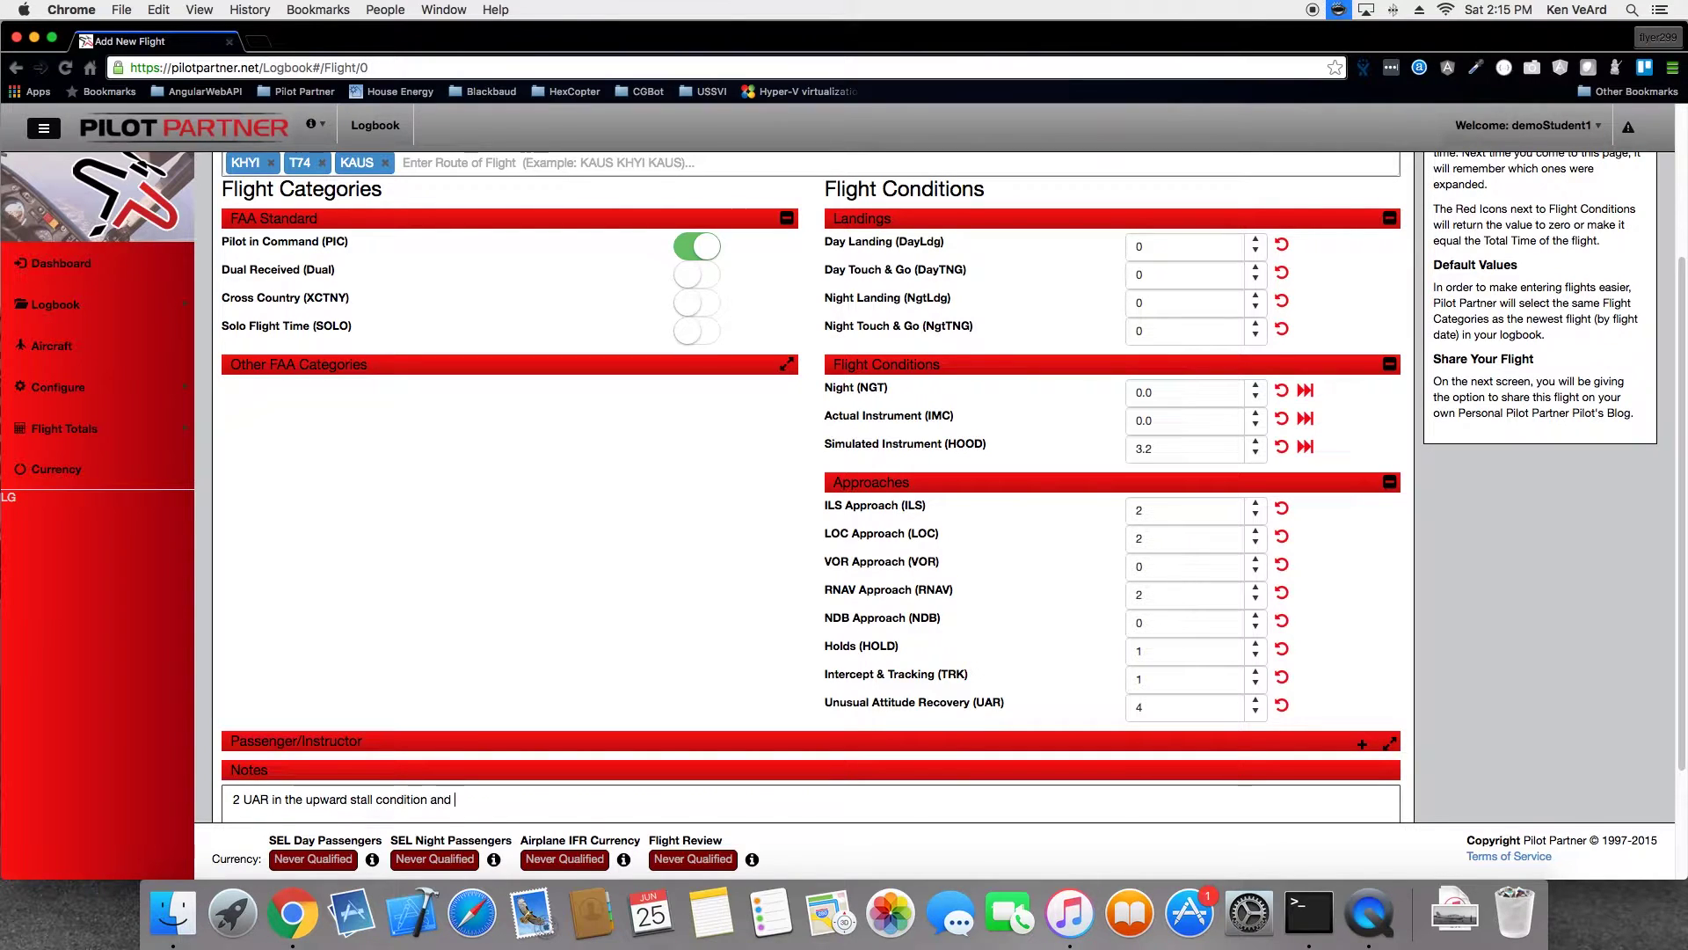
{"action": "type", "text": "2 UAR in the VNE downw"}
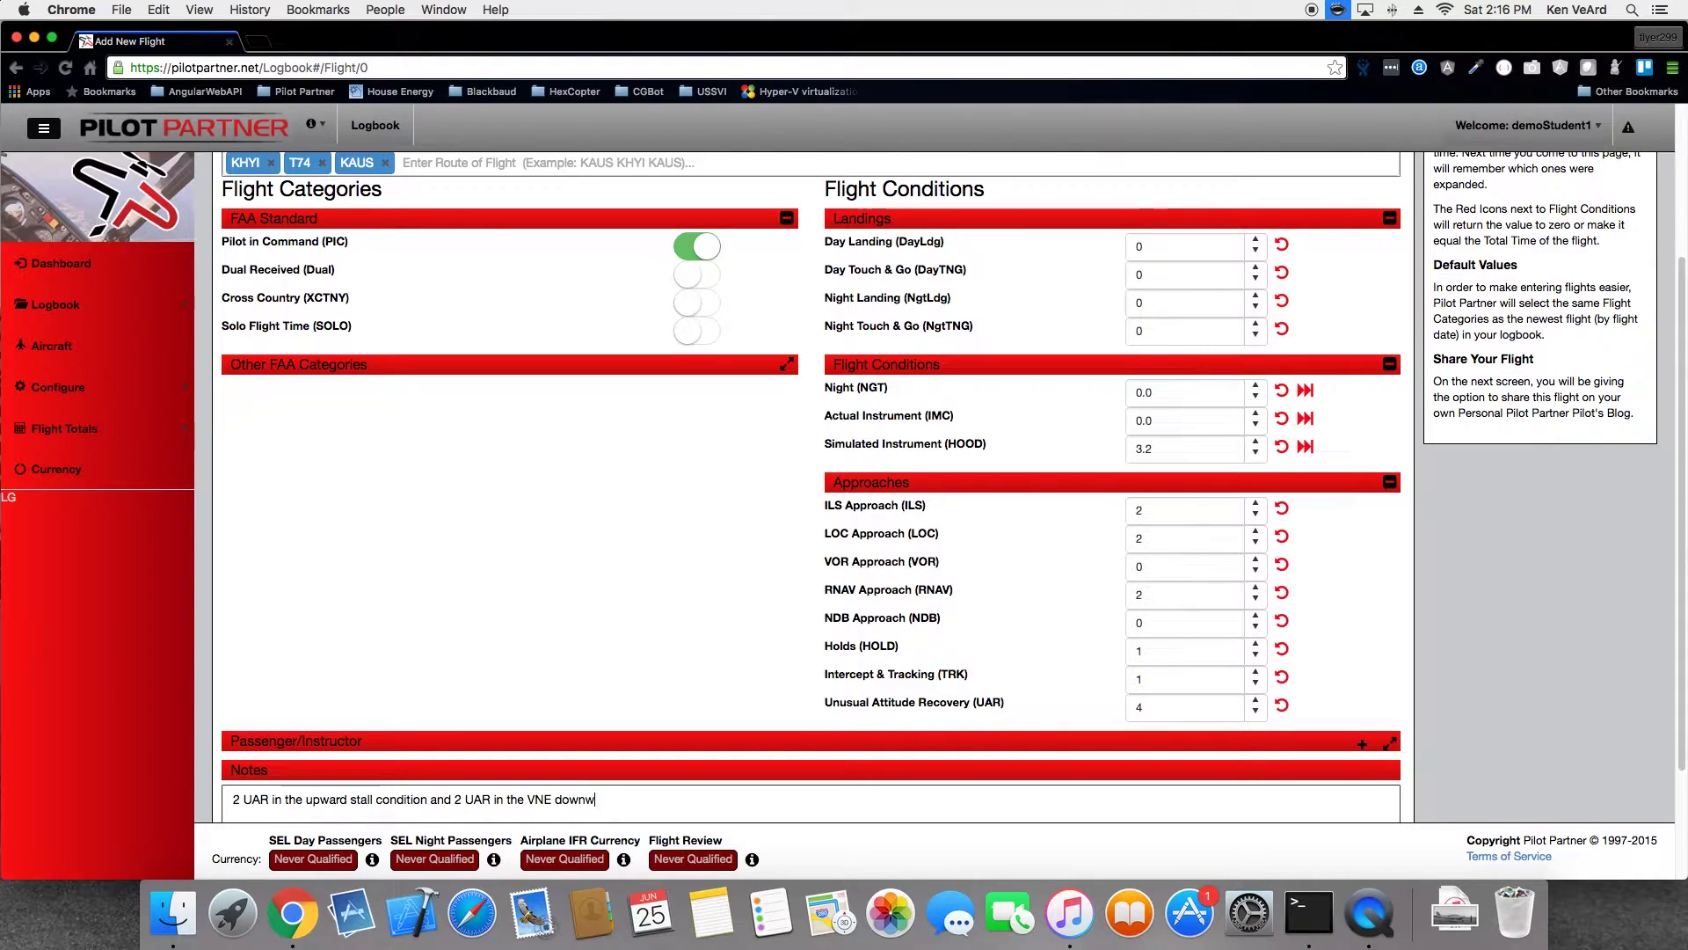
{"action": "type", "text": "ard condition"}
{"action": "scroll", "coordinate": [725, 532], "scroll_direction": "down", "scroll_amount": 3}
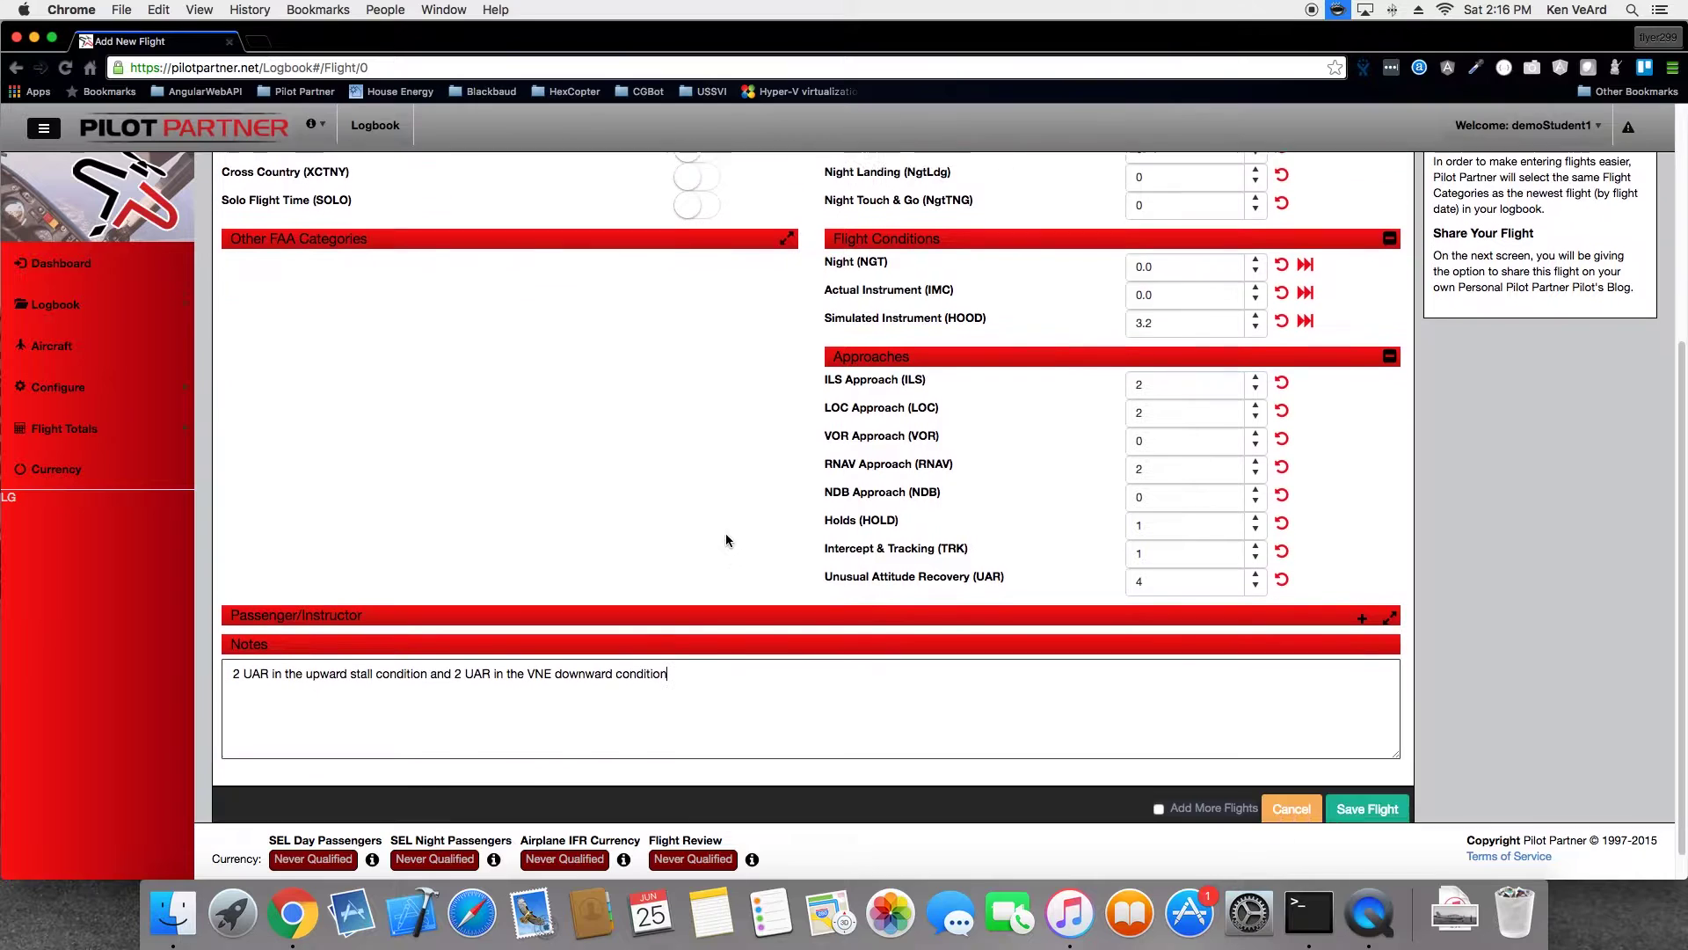
{"action": "left_click", "coordinate": [1381, 776]}
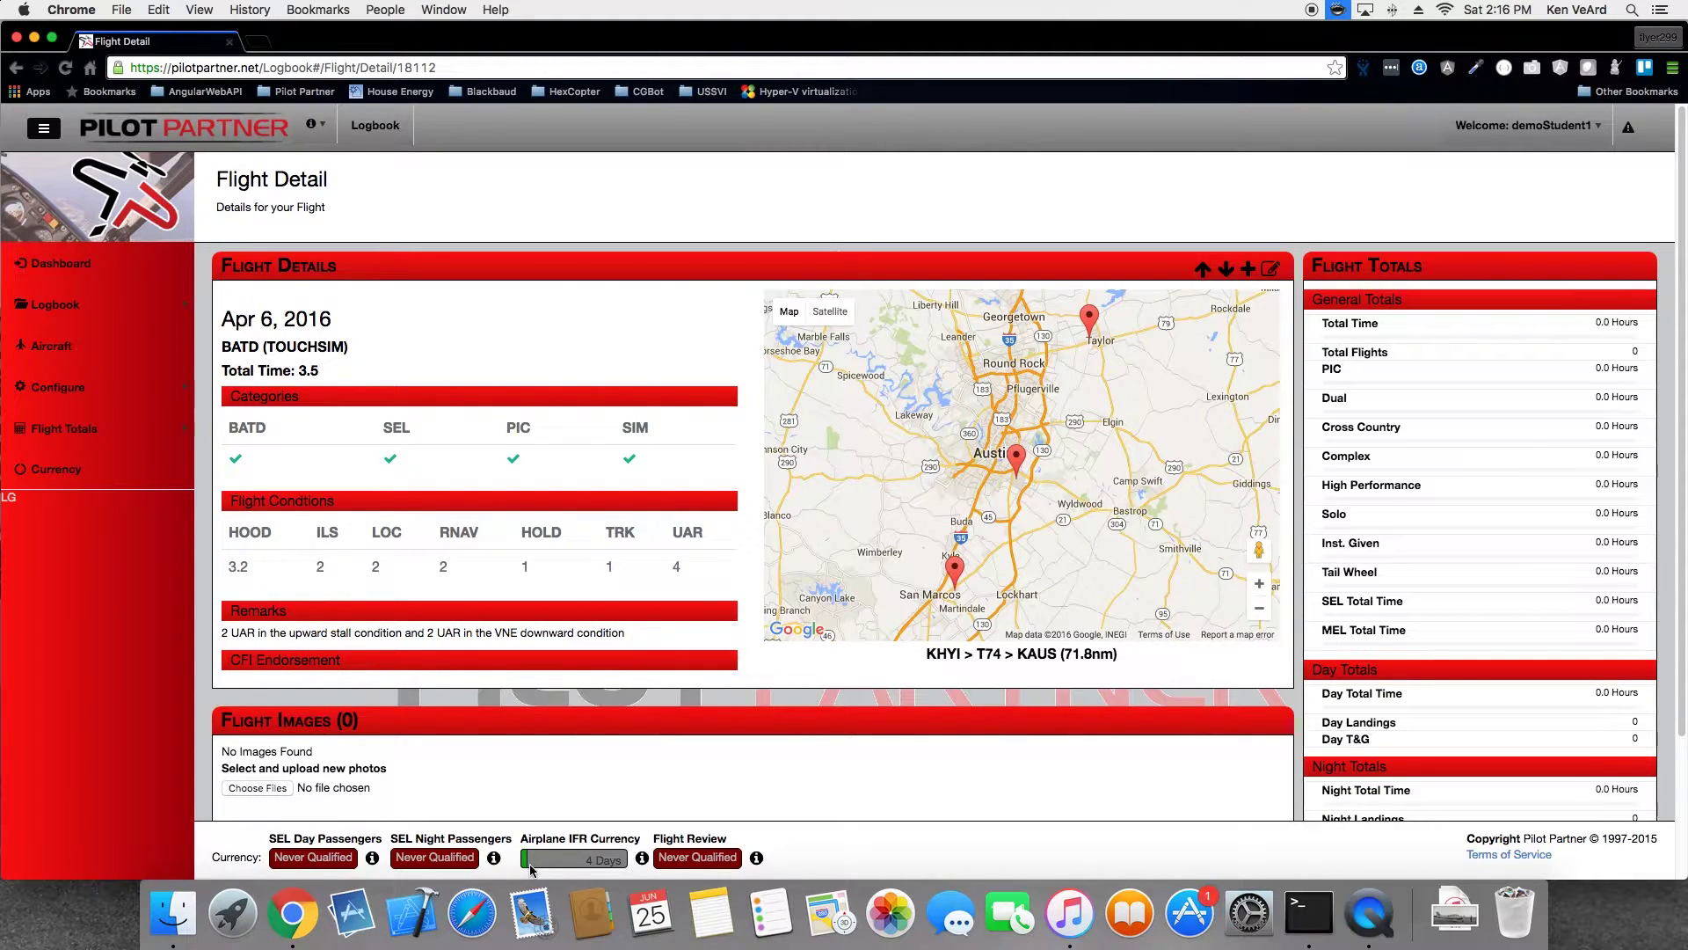
Review the Airplane IFR Currency details for the expiration date, remarks and contributing flight history
{"action": "left_click", "coordinate": [642, 860]}
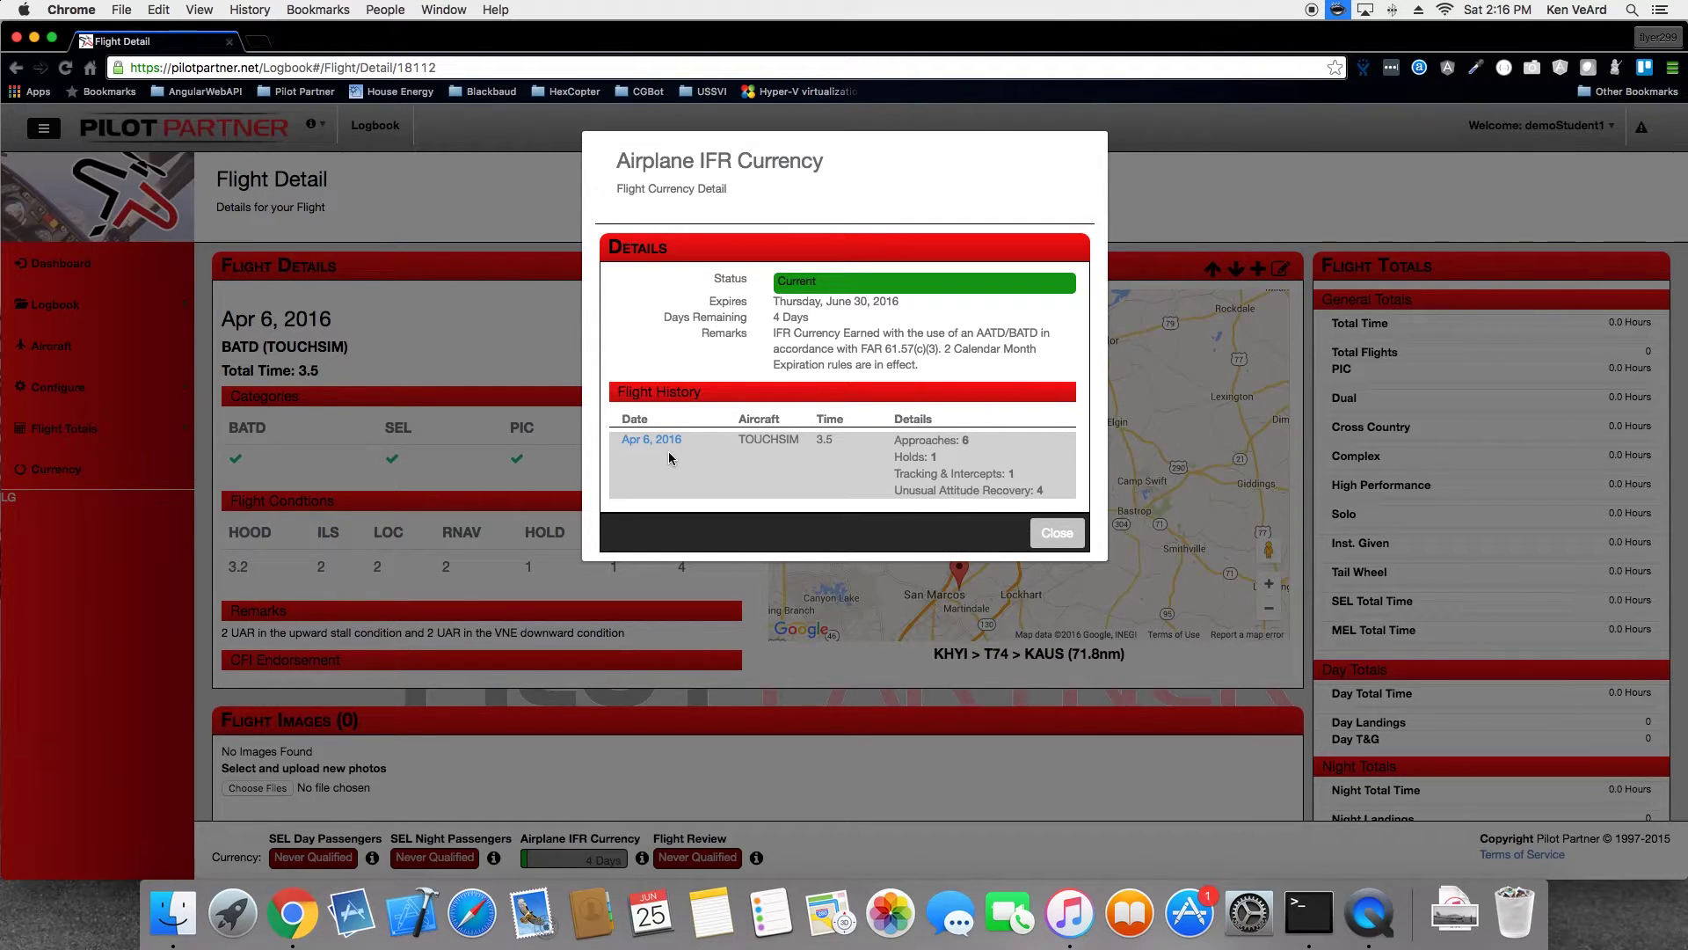
{"action": "left_click_drag", "start_coordinate": [777, 300], "coordinate": [897, 302]}
{"action": "left_click", "coordinate": [818, 330]}
{"action": "left_click_drag", "start_coordinate": [774, 334], "coordinate": [952, 365]}
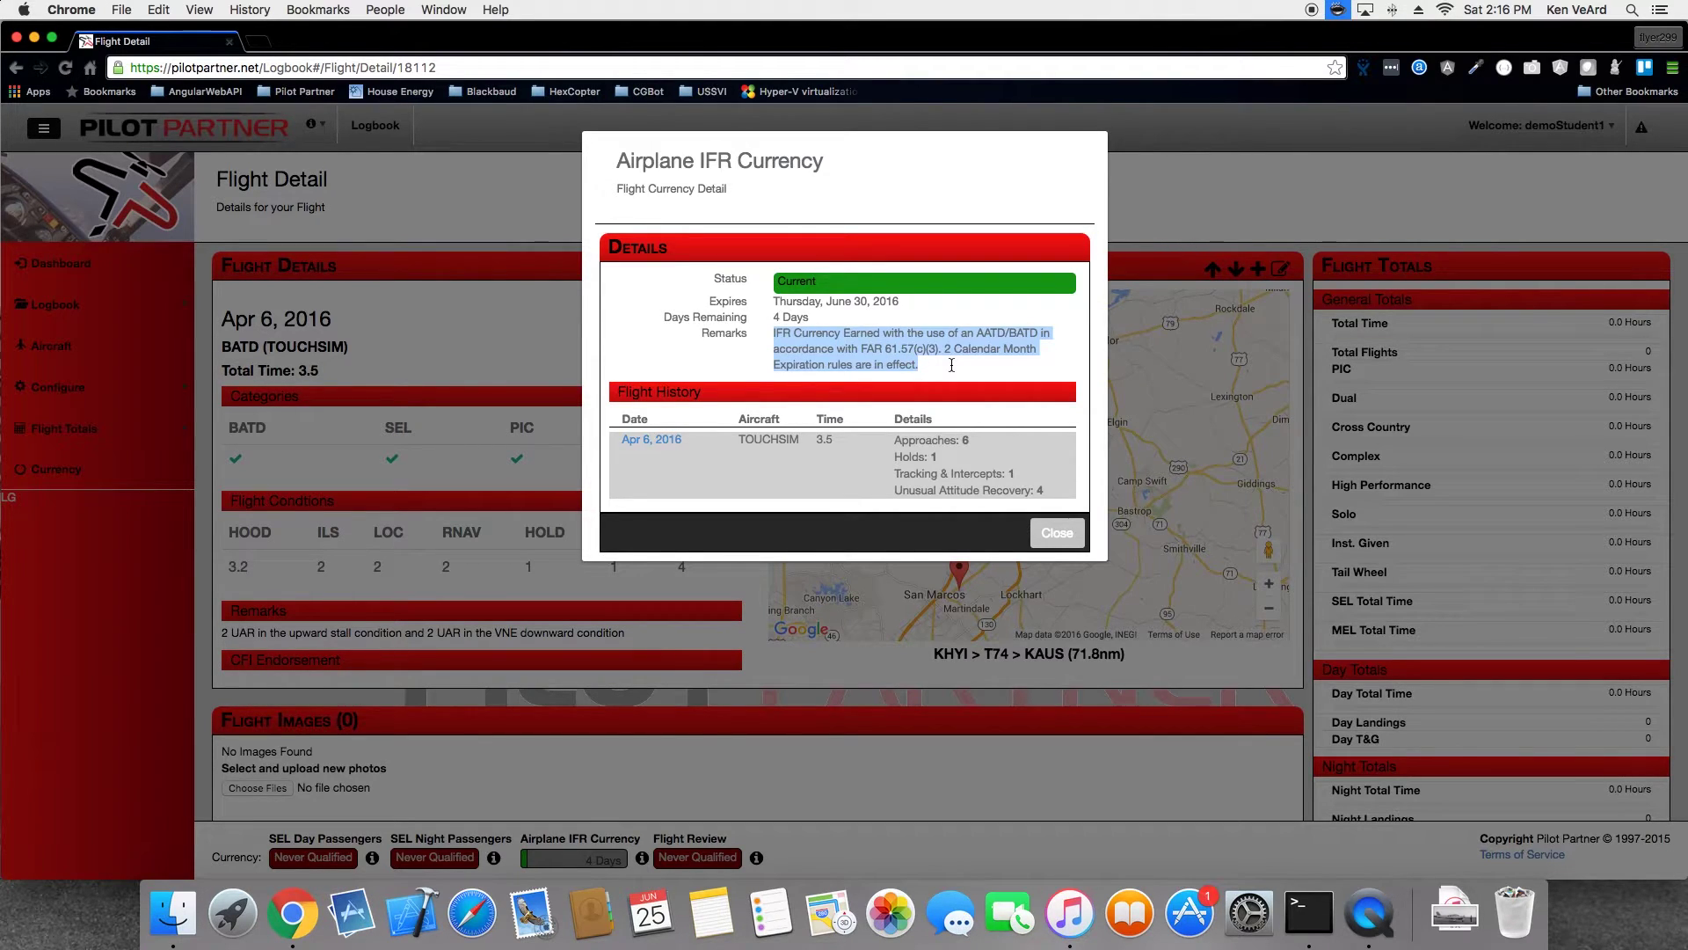
{"action": "left_click", "coordinate": [951, 365]}
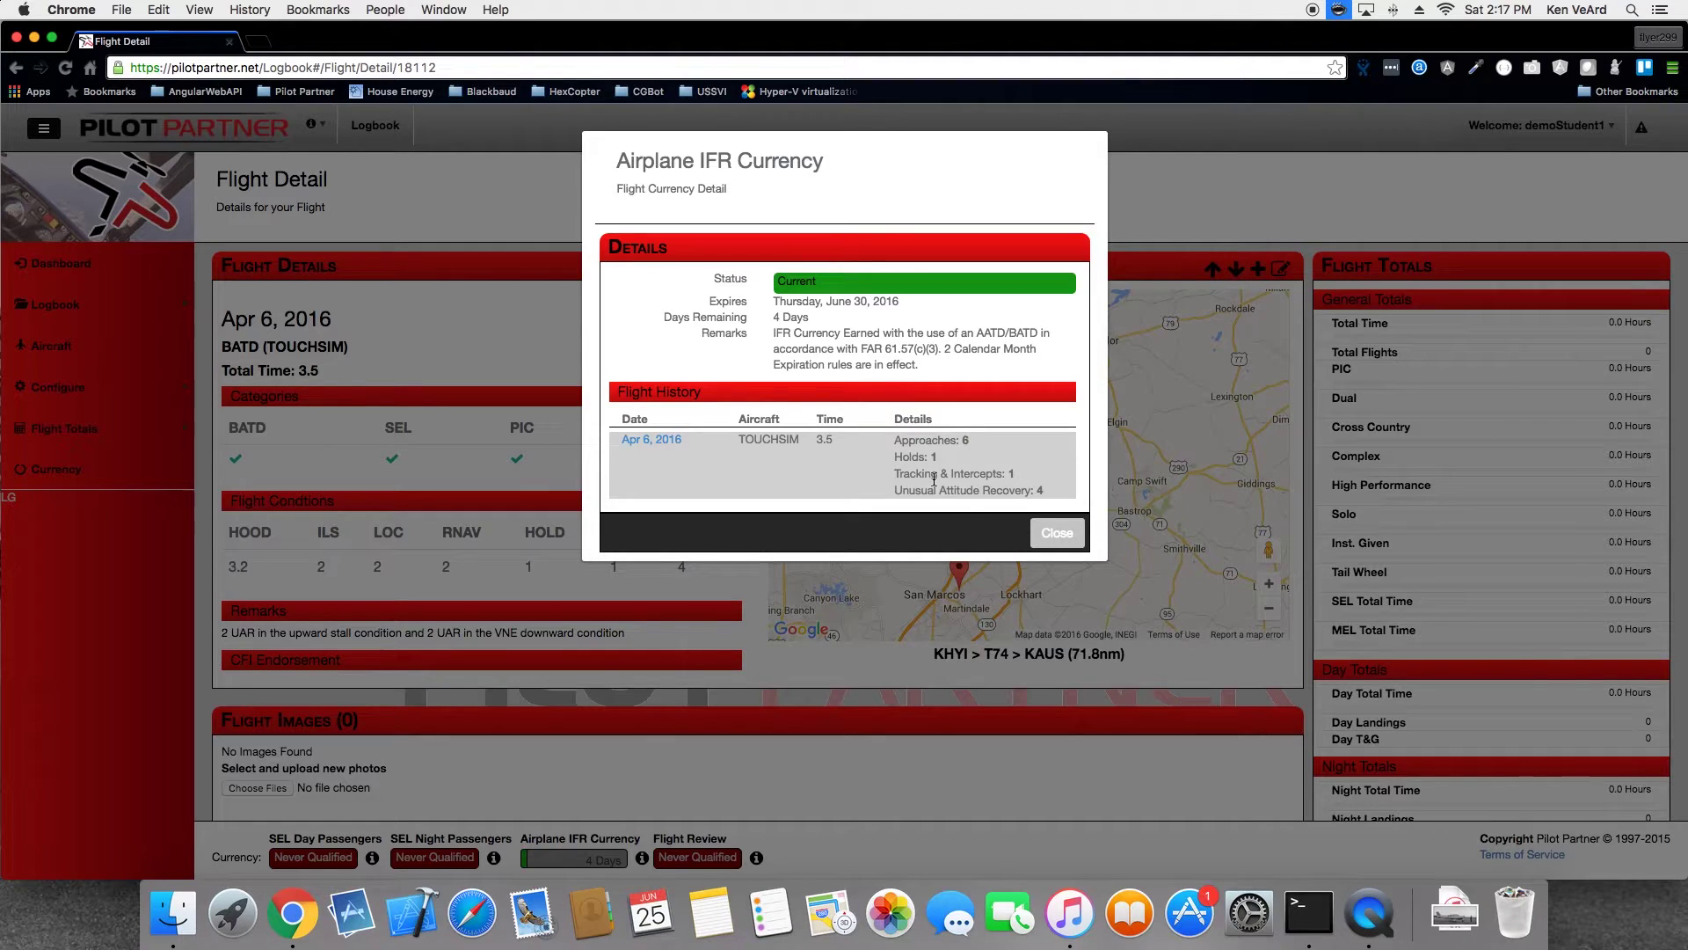
{"action": "left_click", "coordinate": [1055, 533]}
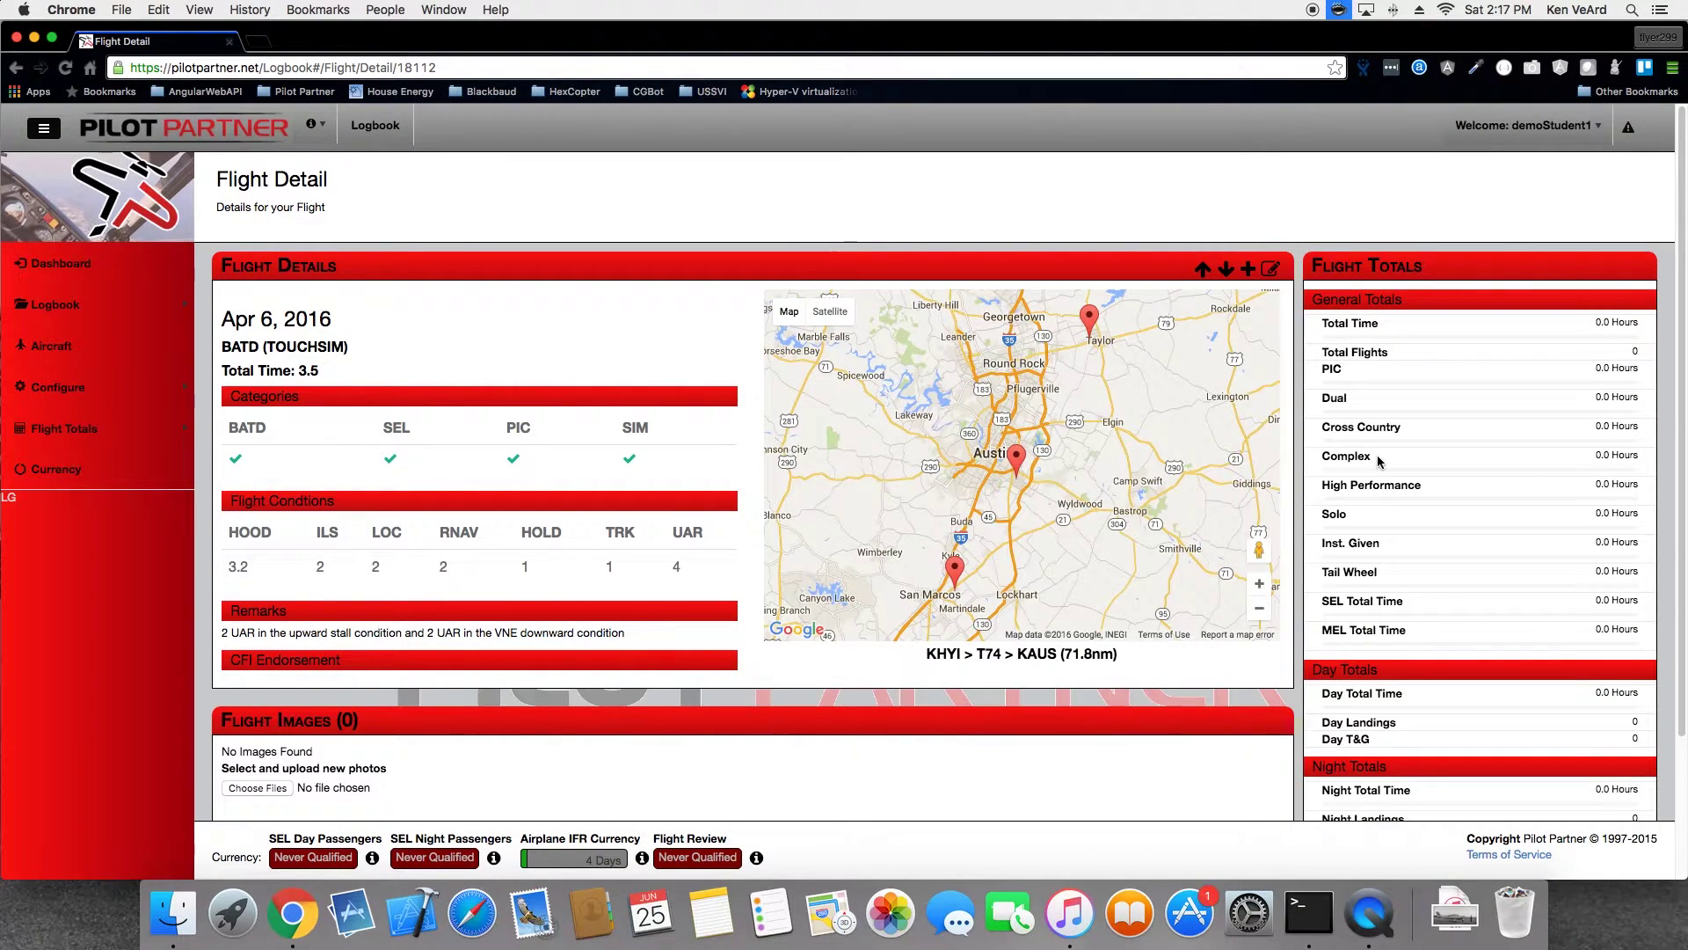
Check the Flight Totals on the flight's detail page to see how simulator time is counted
{"action": "left_click_drag", "start_coordinate": [1319, 323], "coordinate": [1560, 337]}
{"action": "left_click_drag", "start_coordinate": [1345, 369], "coordinate": [1391, 353]}
{"action": "scroll", "coordinate": [1475, 466], "scroll_direction": "down", "scroll_amount": 2}
{"action": "scroll", "coordinate": [1475, 475], "scroll_direction": "down", "scroll_amount": 1}
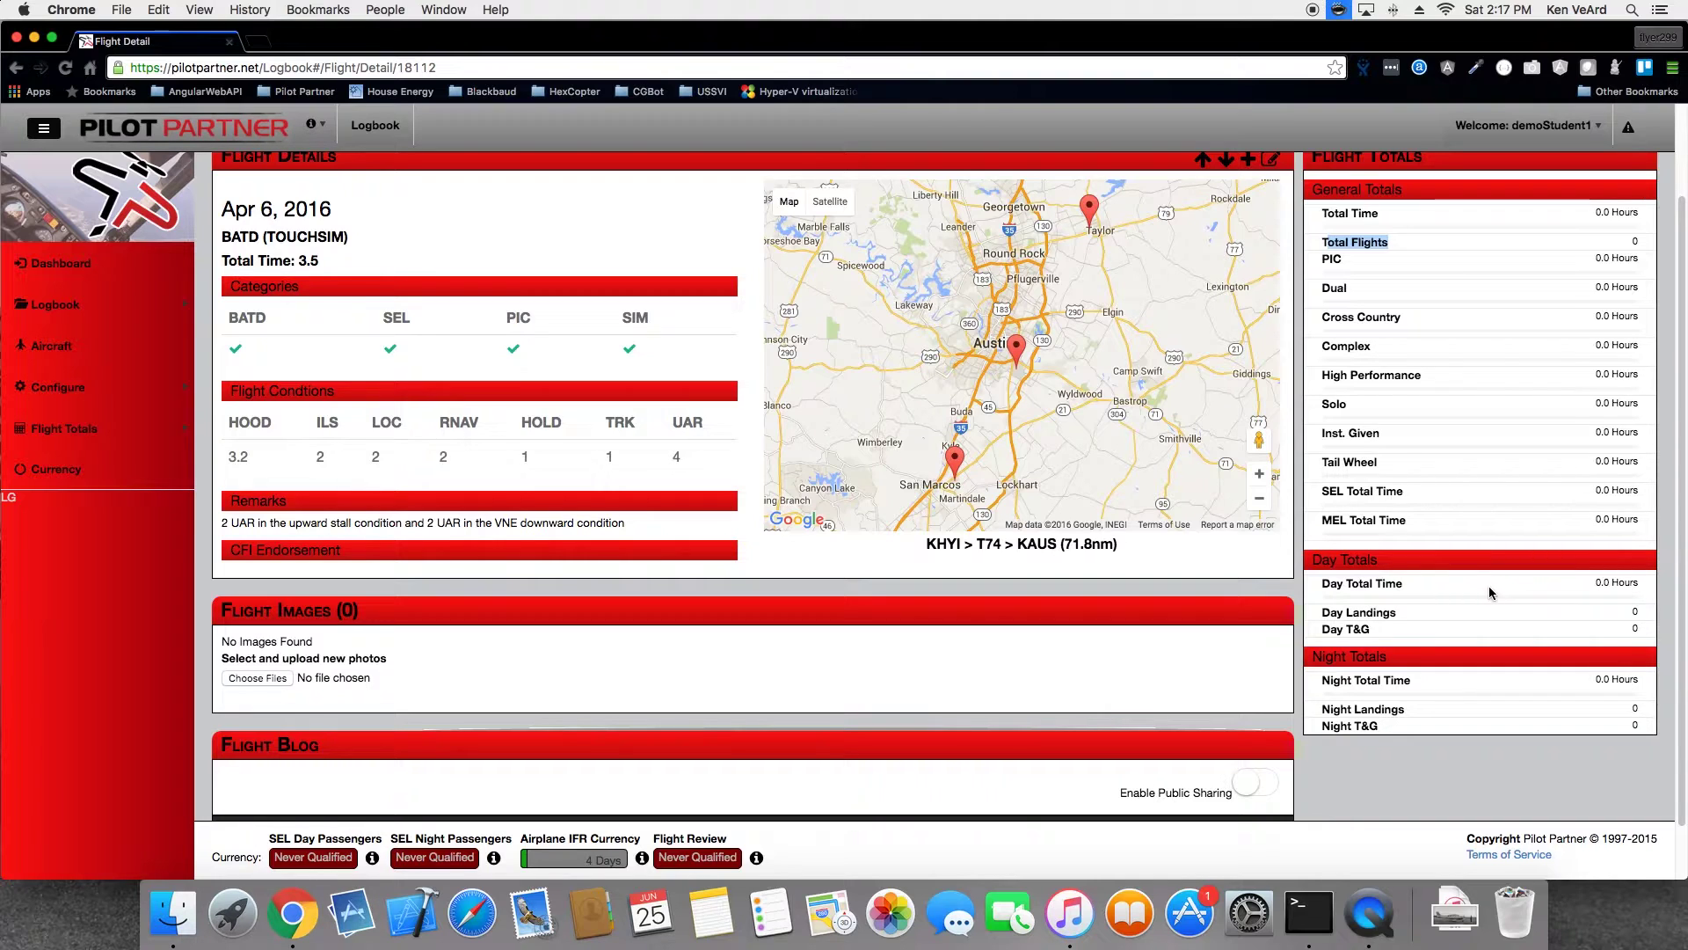
{"action": "scroll", "coordinate": [1489, 593], "scroll_direction": "up", "scroll_amount": 3}
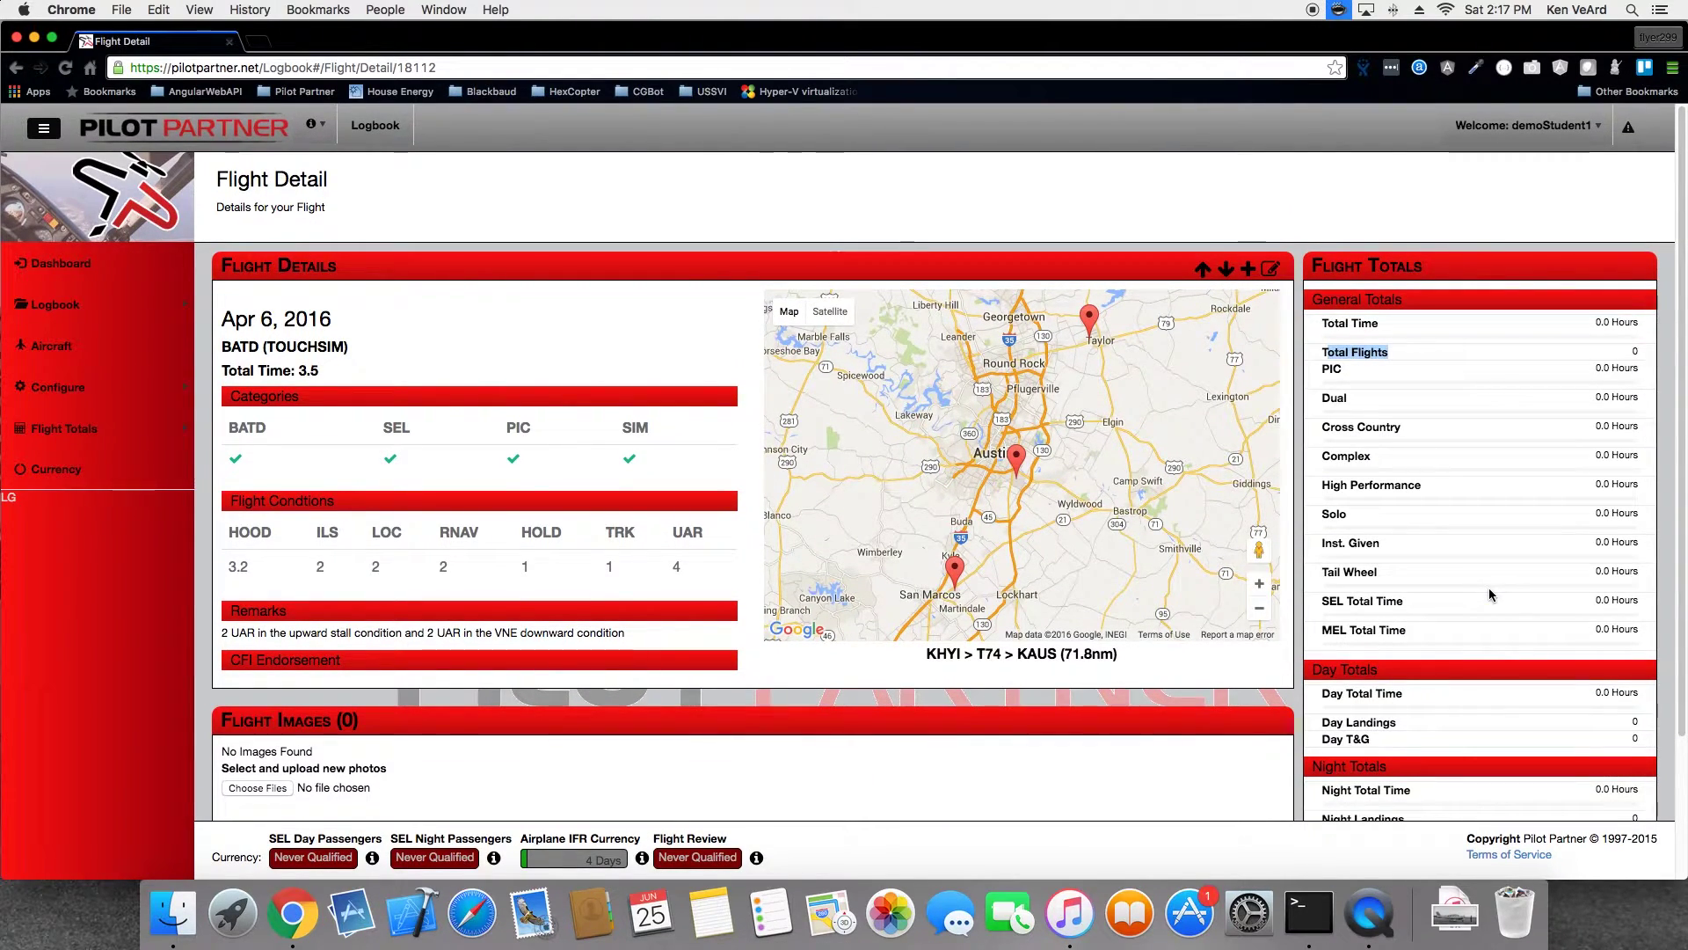
{"action": "scroll", "coordinate": [1489, 591], "scroll_direction": "down", "scroll_amount": 4}
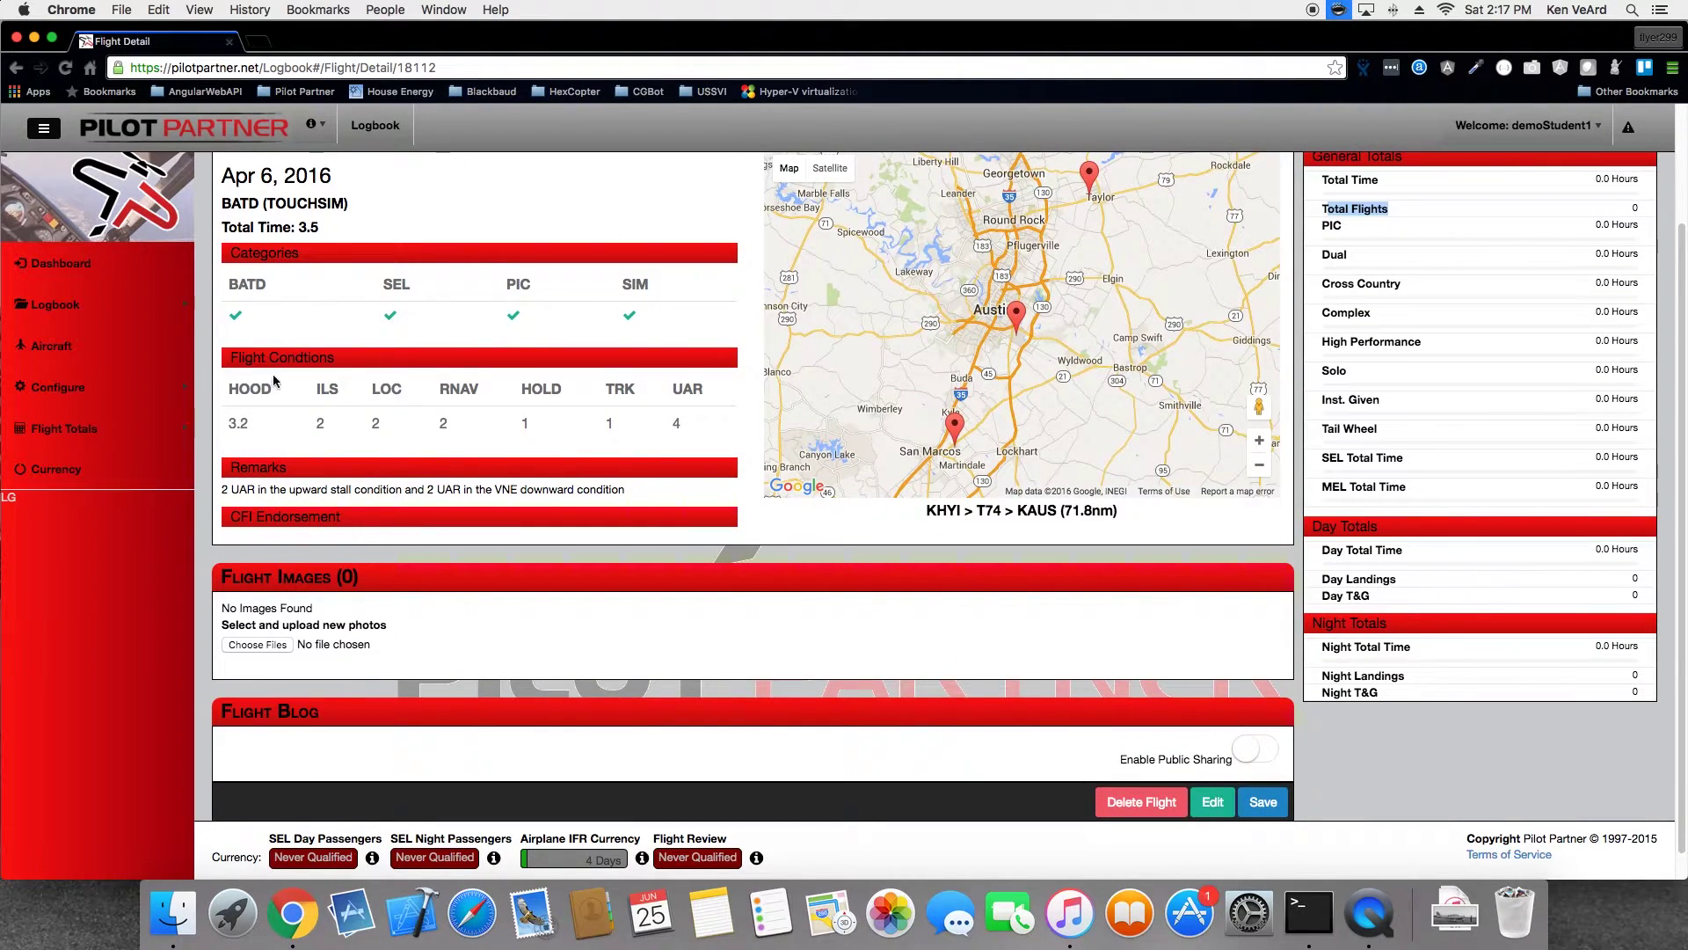
Start a new logbook flight and set its date to 2/8/2016
{"action": "mouse_move", "coordinate": [158, 304]}
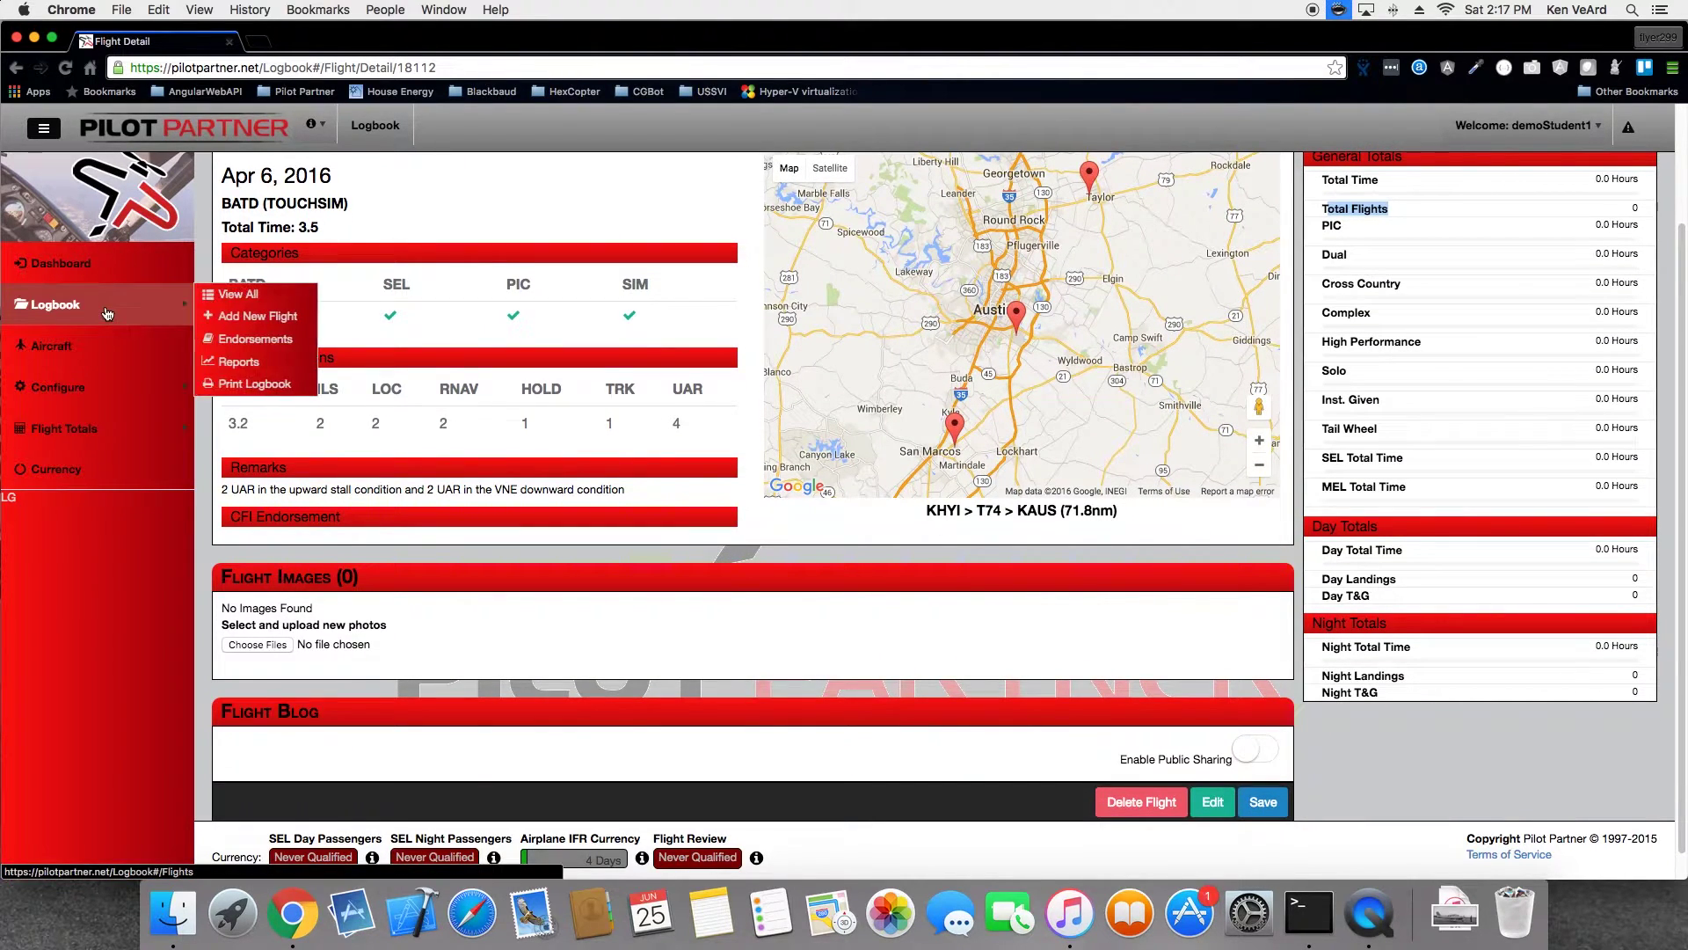
{"action": "left_click", "coordinate": [281, 316]}
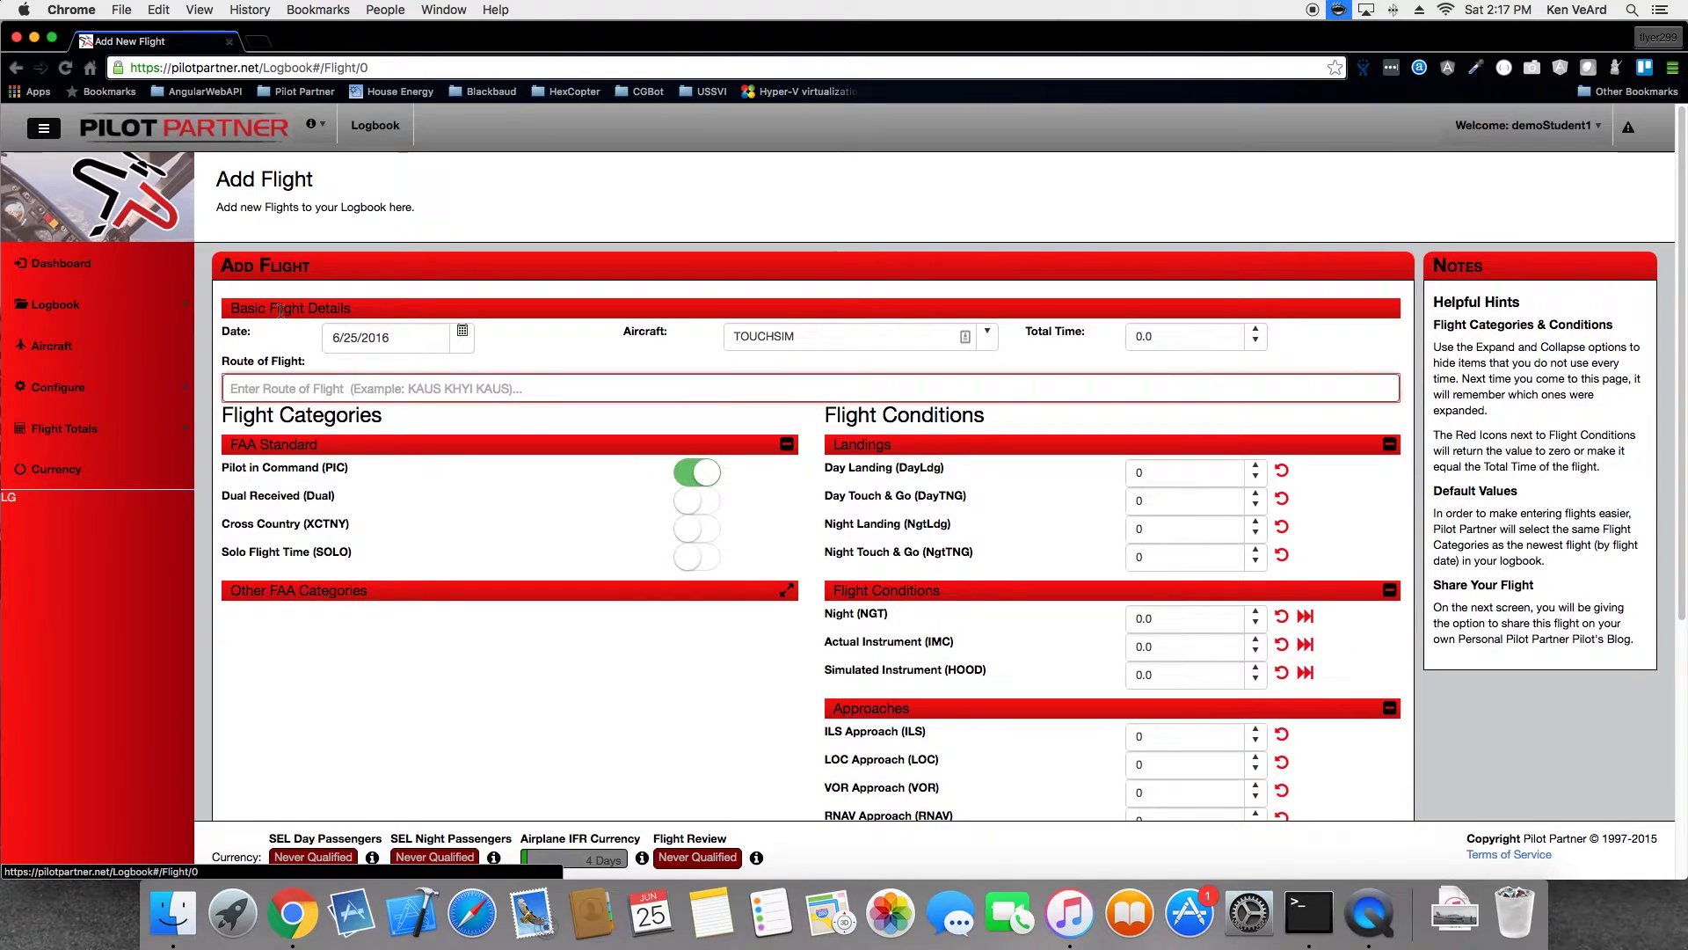
{"action": "left_click", "coordinate": [404, 337]}
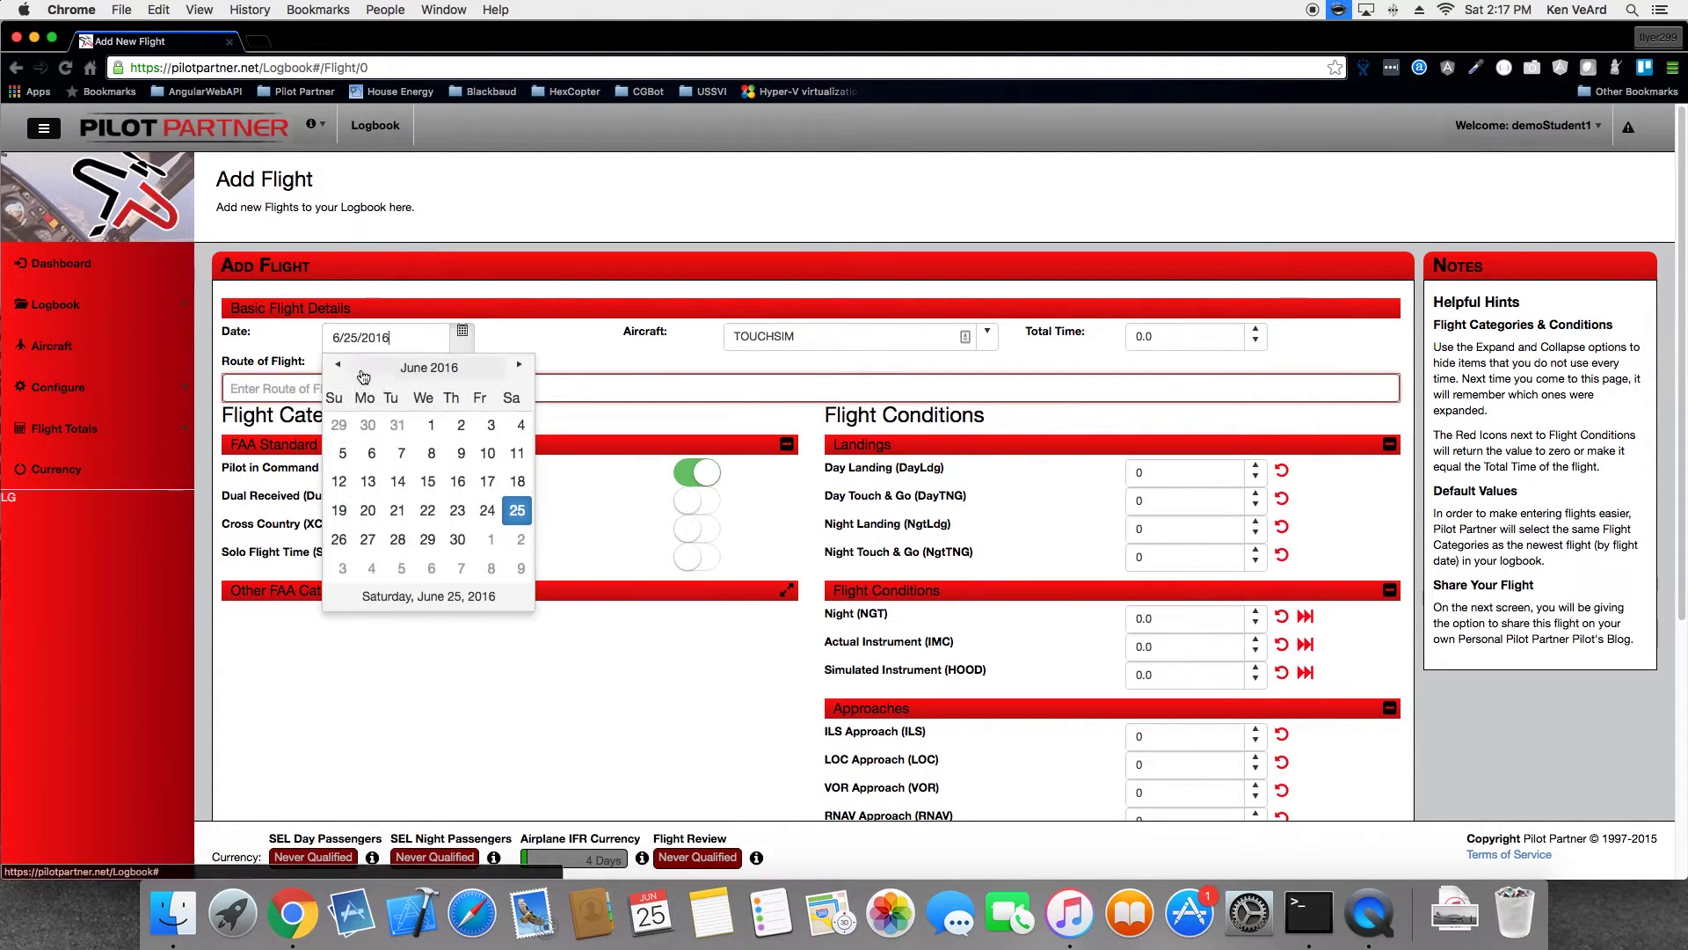
{"action": "left_click", "coordinate": [340, 366]}
{"action": "left_click", "coordinate": [340, 366]}
{"action": "left_click", "coordinate": [340, 366]}
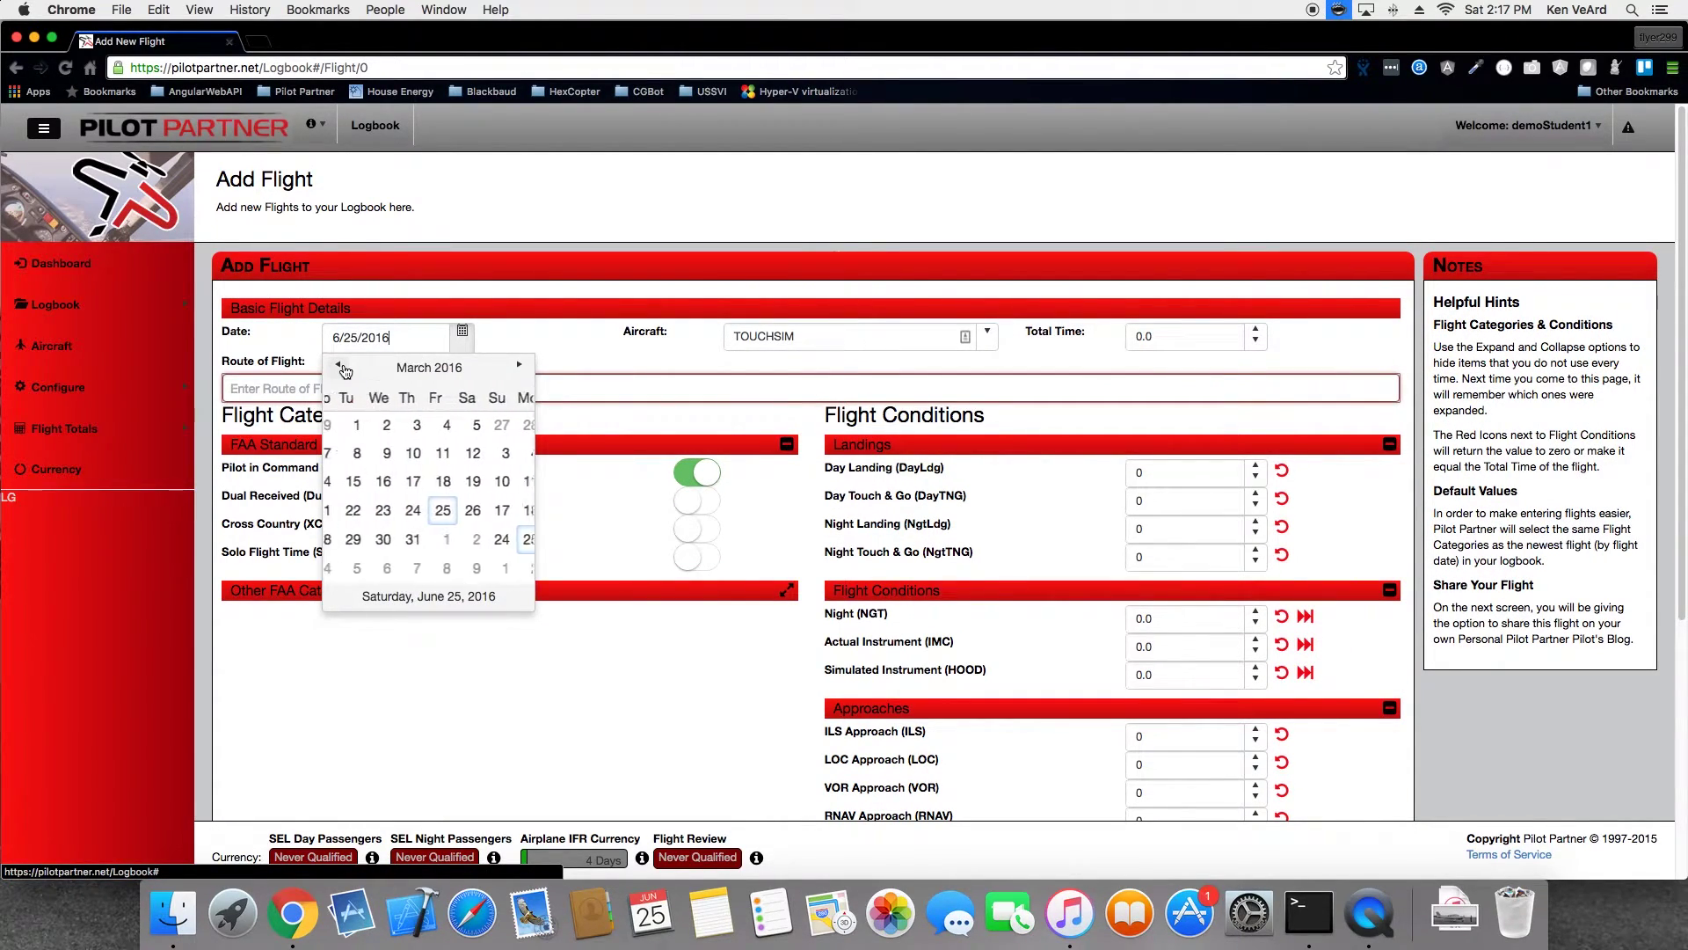
{"action": "left_click", "coordinate": [342, 367]}
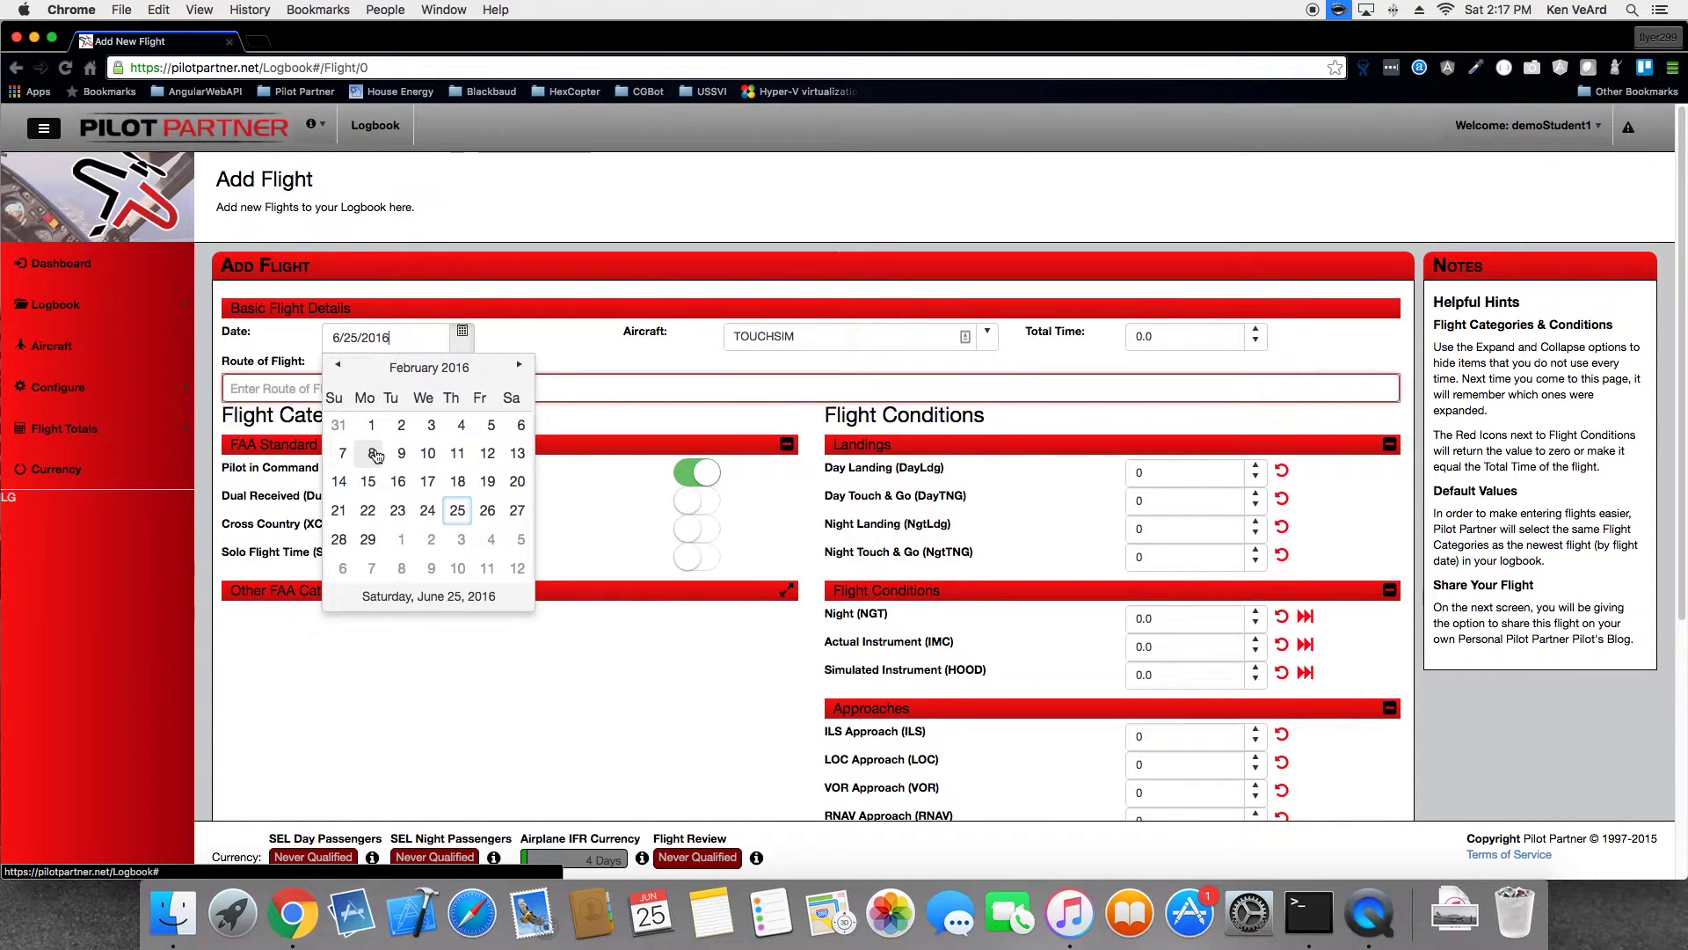
{"action": "left_click", "coordinate": [374, 453]}
Choose aircraft N31969 (PA-28-181) for the flight and set the total time to 2.5
{"action": "left_click", "coordinate": [986, 334]}
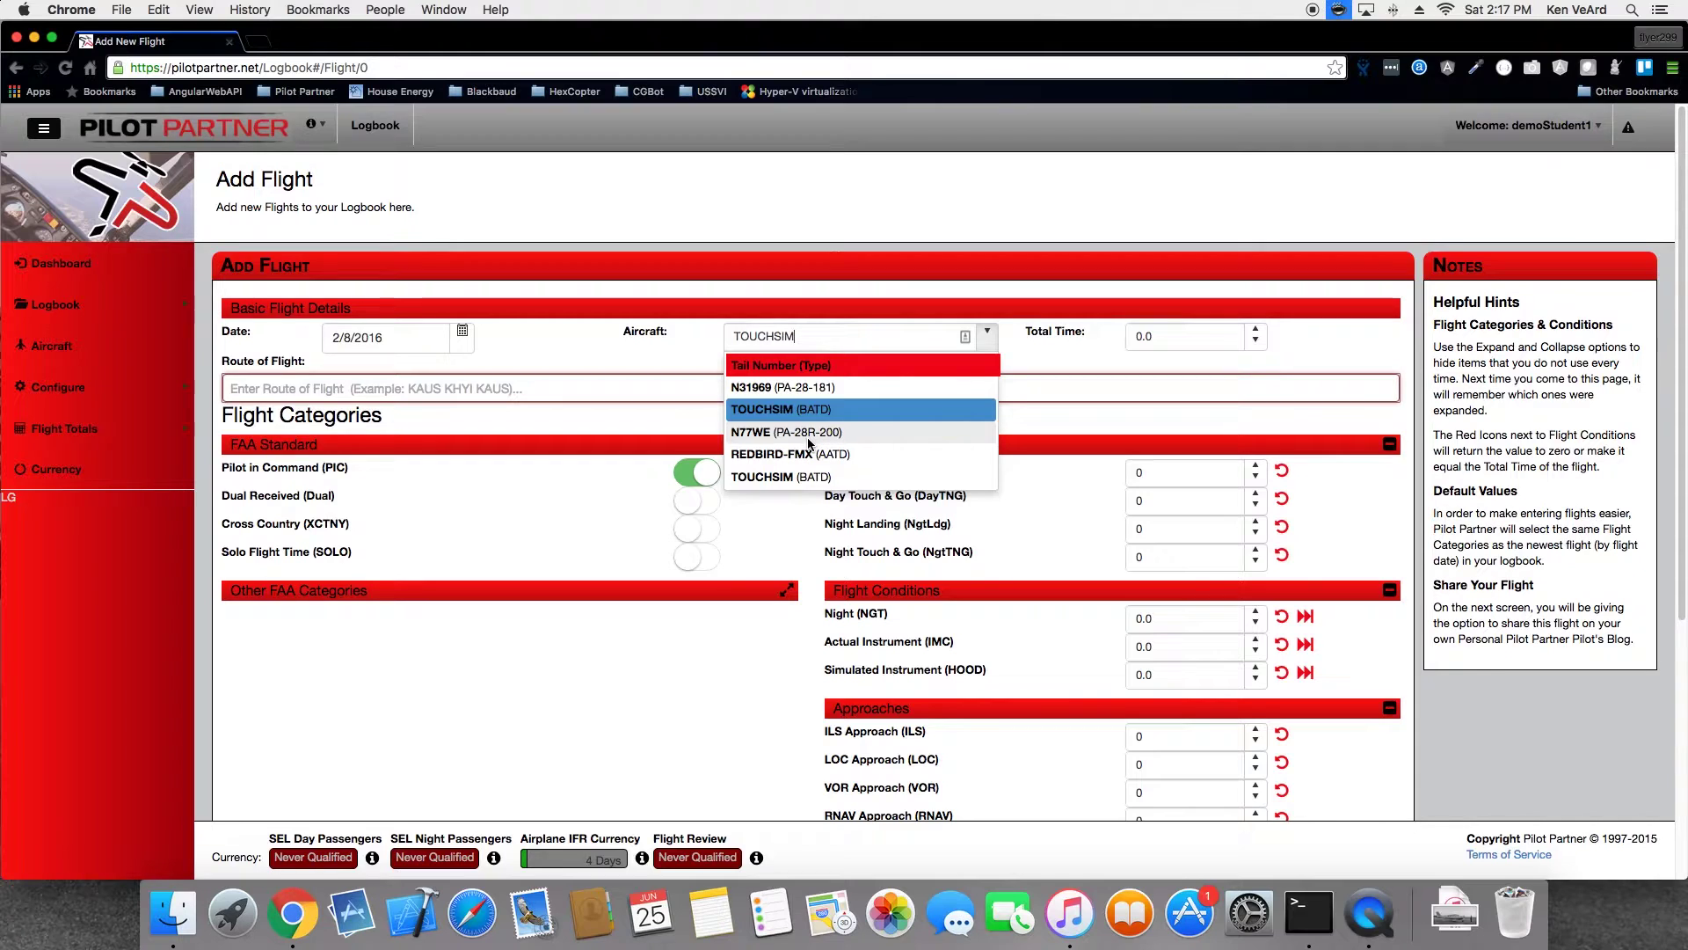
{"action": "left_click", "coordinate": [816, 388]}
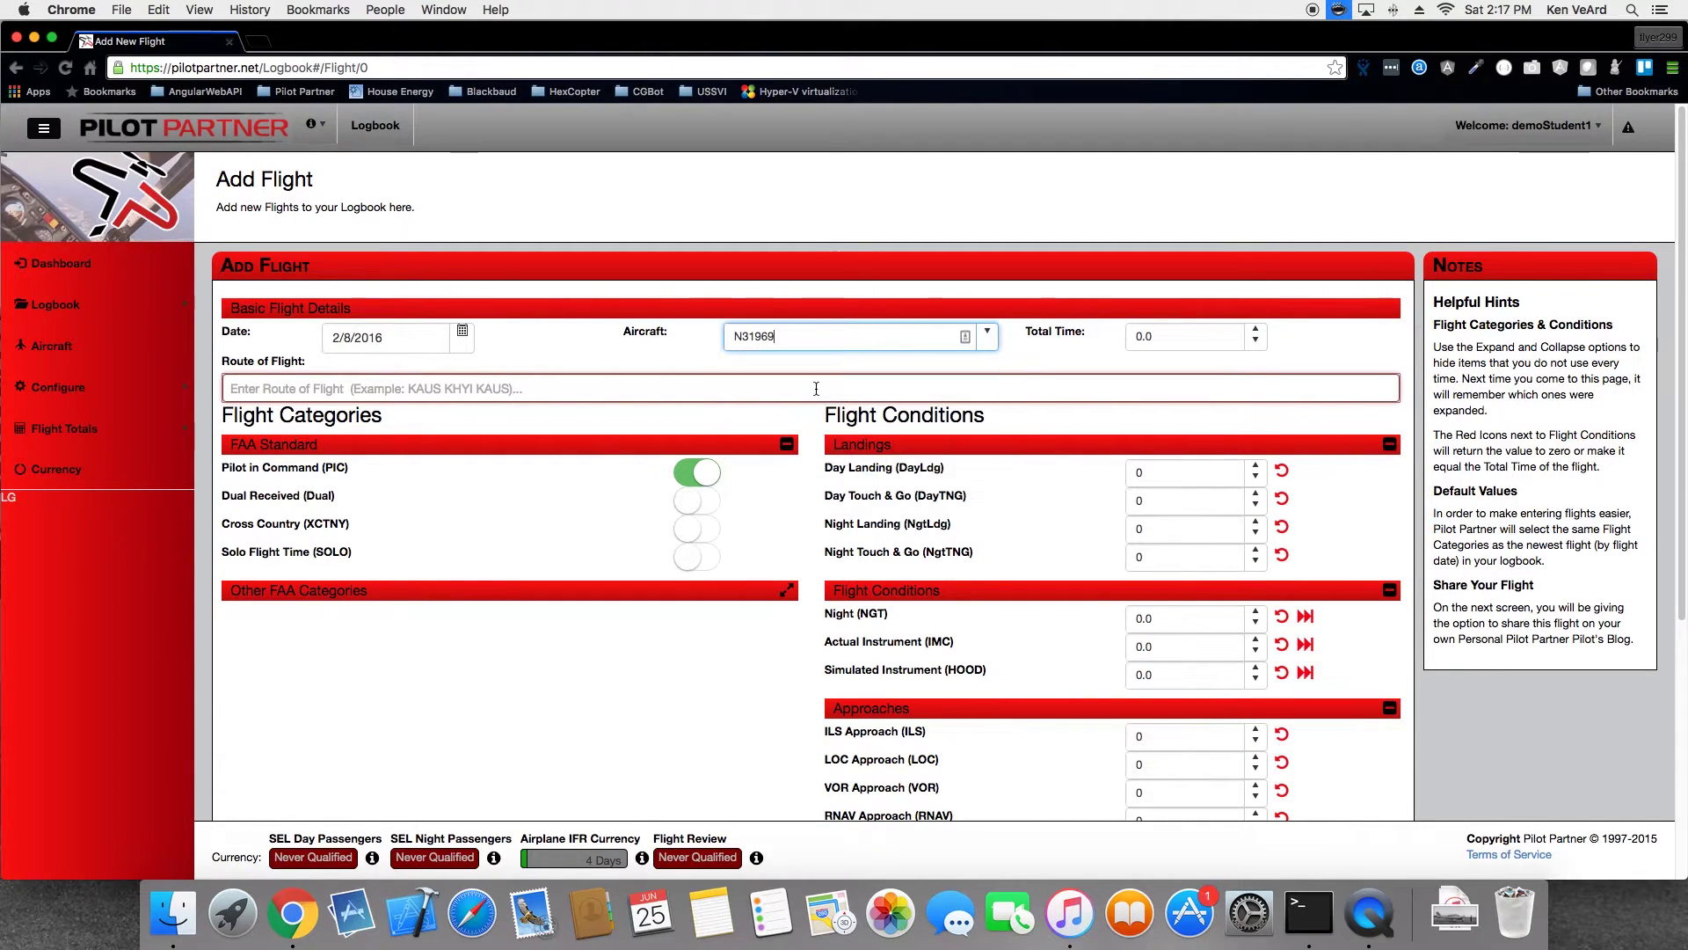
{"action": "key", "text": "Tab"}
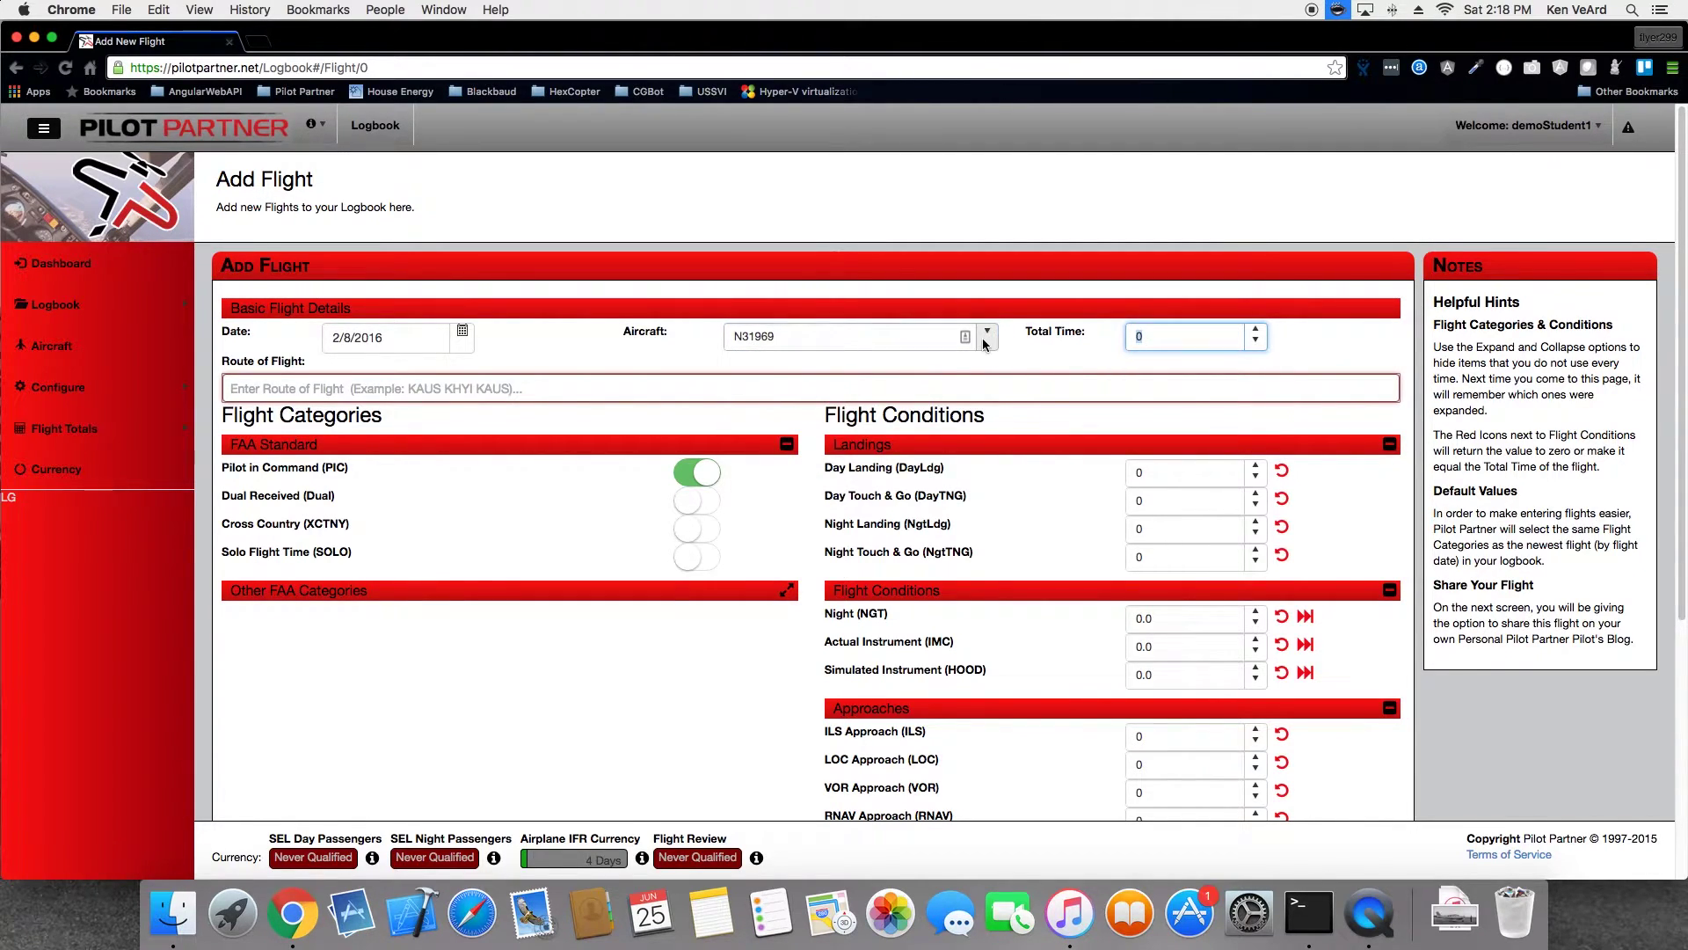
{"action": "type", "text": "1.2"}
{"action": "key", "text": "BackSpace"}
{"action": "key", "text": "BackSpace"}
{"action": "key", "text": "BackSpace"}
{"action": "type", "text": "2.5"}
Enter the route of flight as KAUS, KGTU, KAUS
{"action": "key", "text": "Tab"}
{"action": "type", "text": "KAUS "}
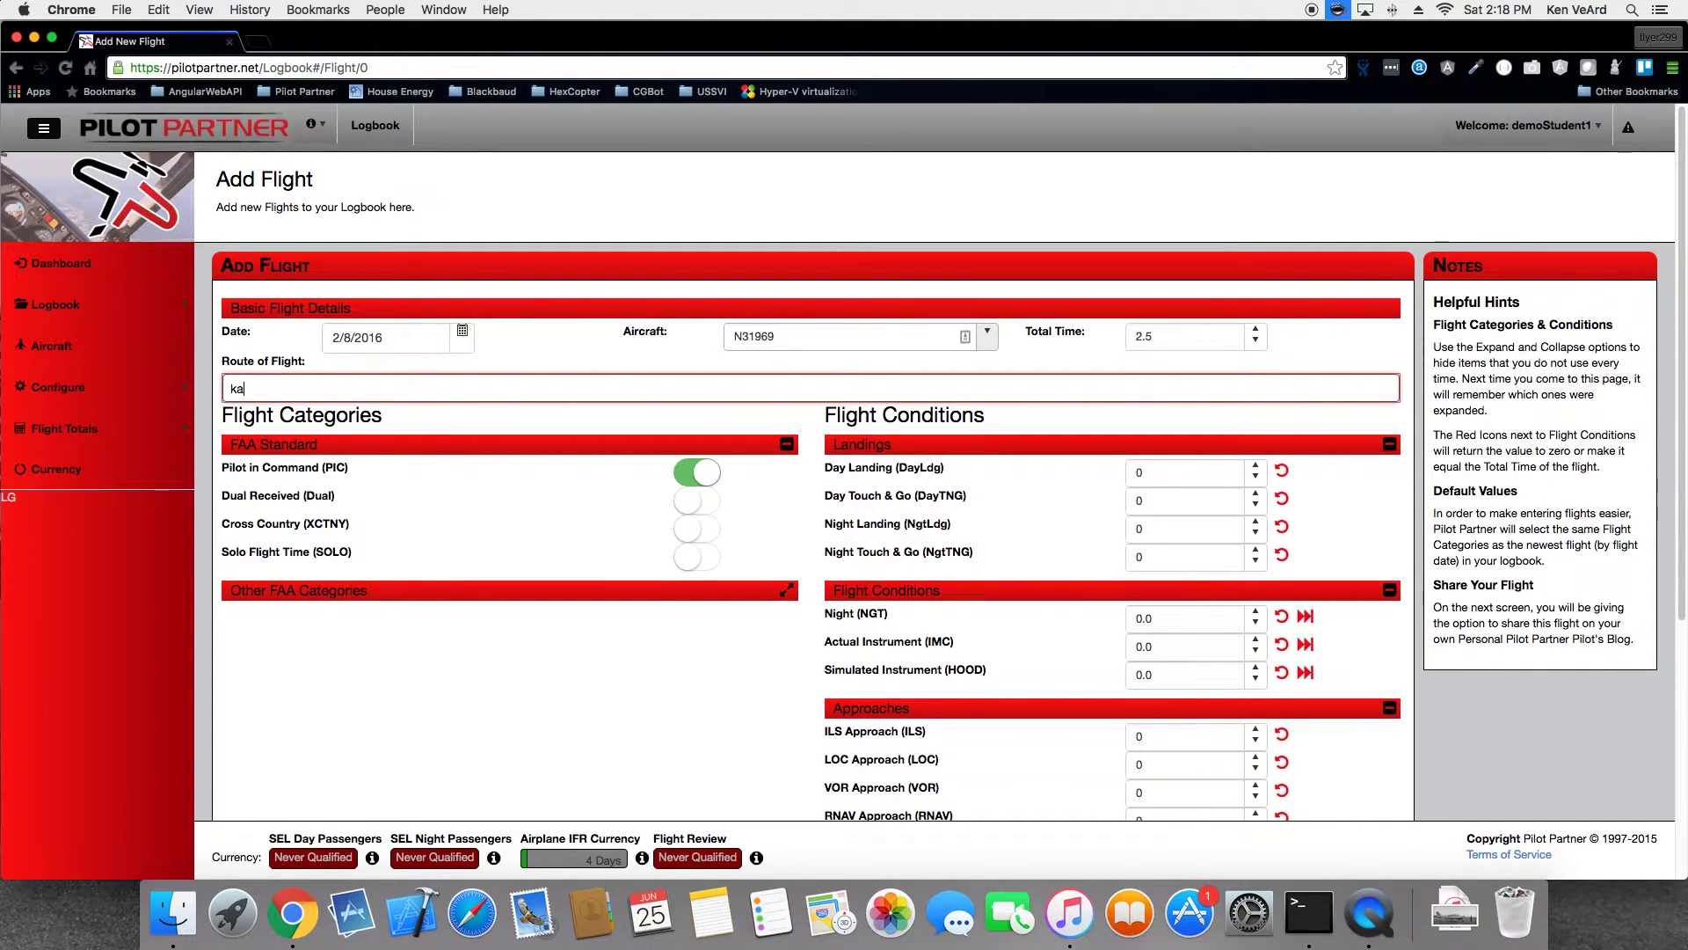
{"action": "type", "text": "KGTU "}
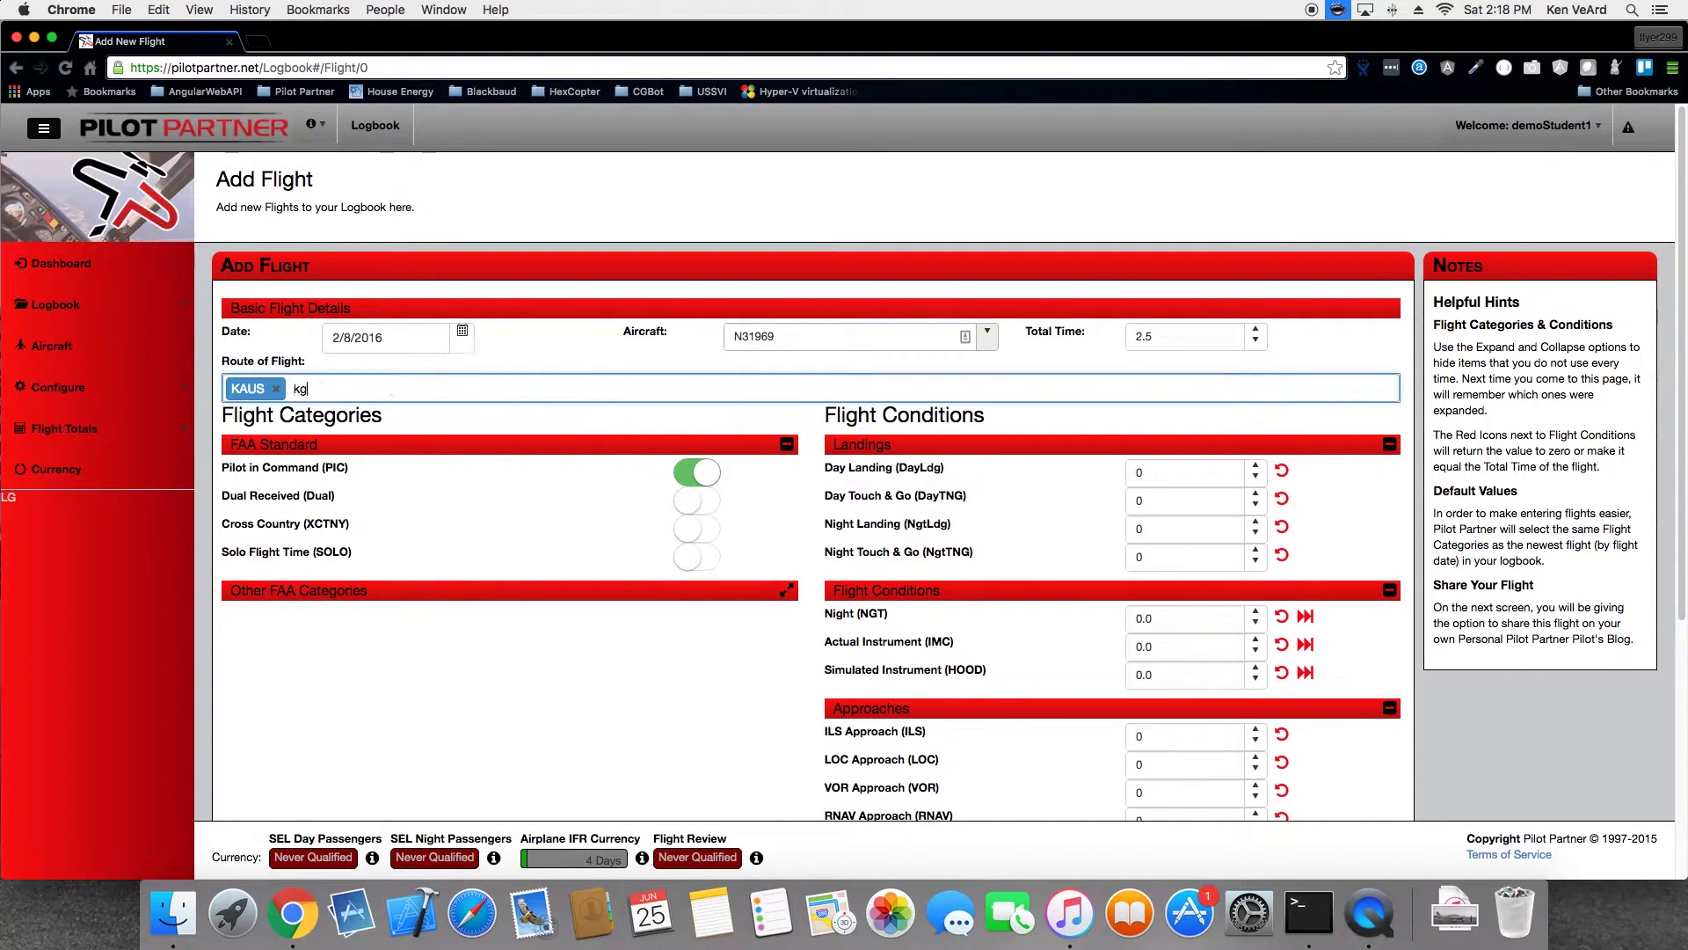
{"action": "type", "text": "KAUS"}
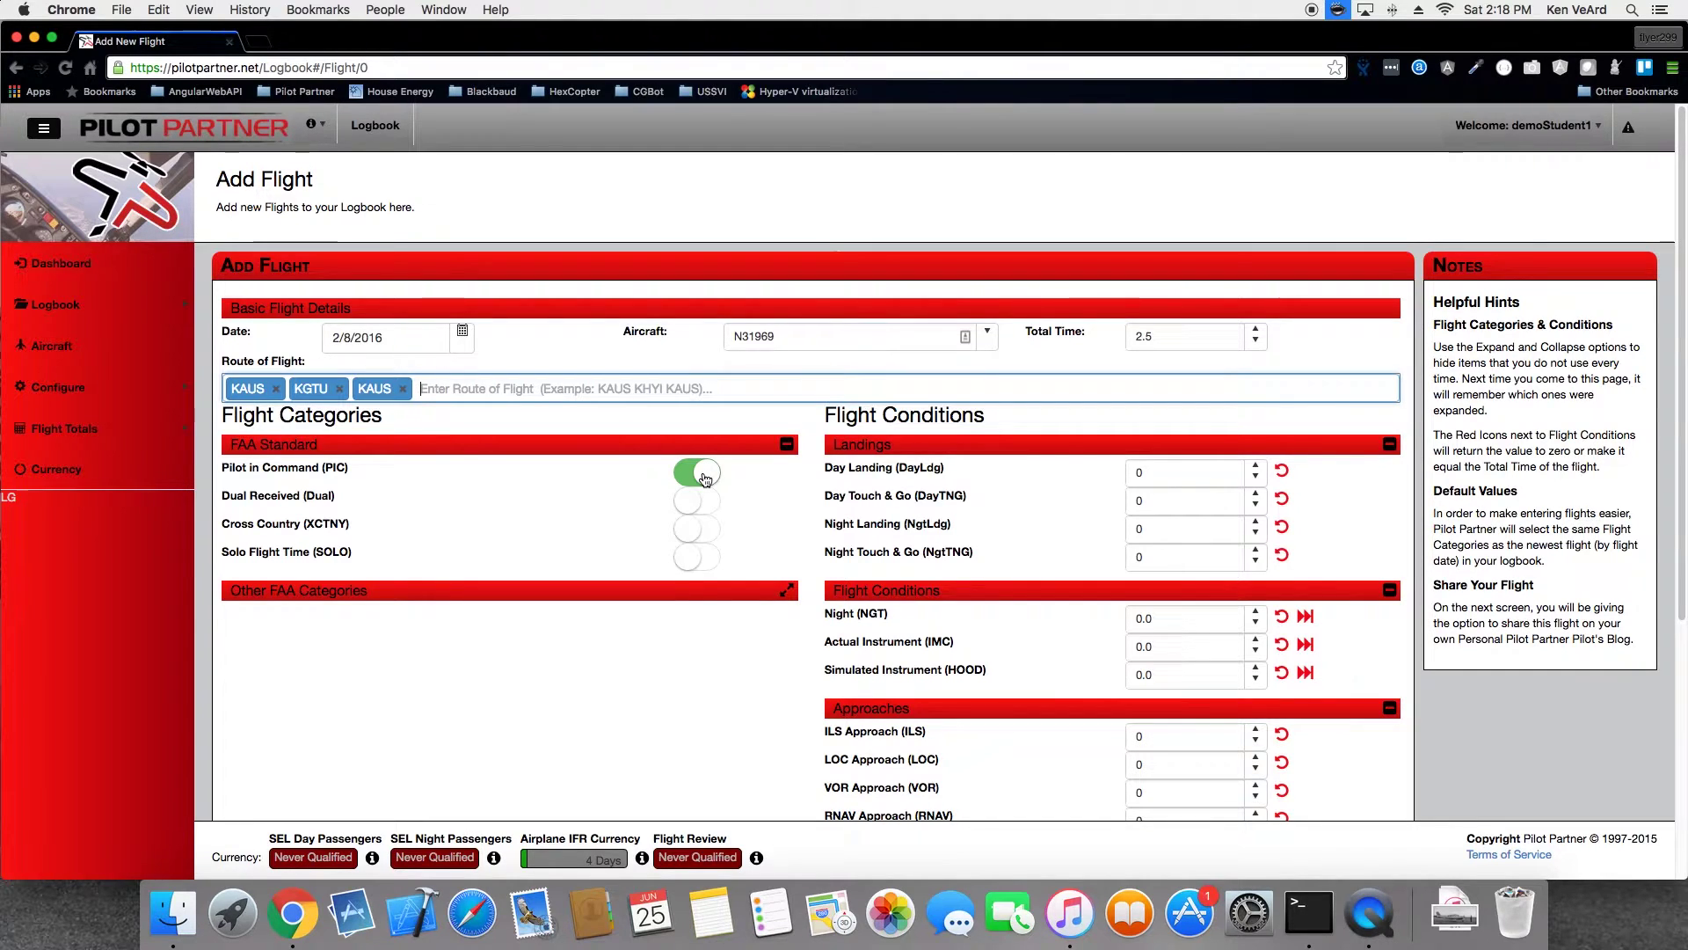
Record 1 day landing, 0.2 Actual Instrument (IMC) and 2.0 Simulated Instrument (HOOD) time for the flight
{"action": "left_click", "coordinate": [1257, 466]}
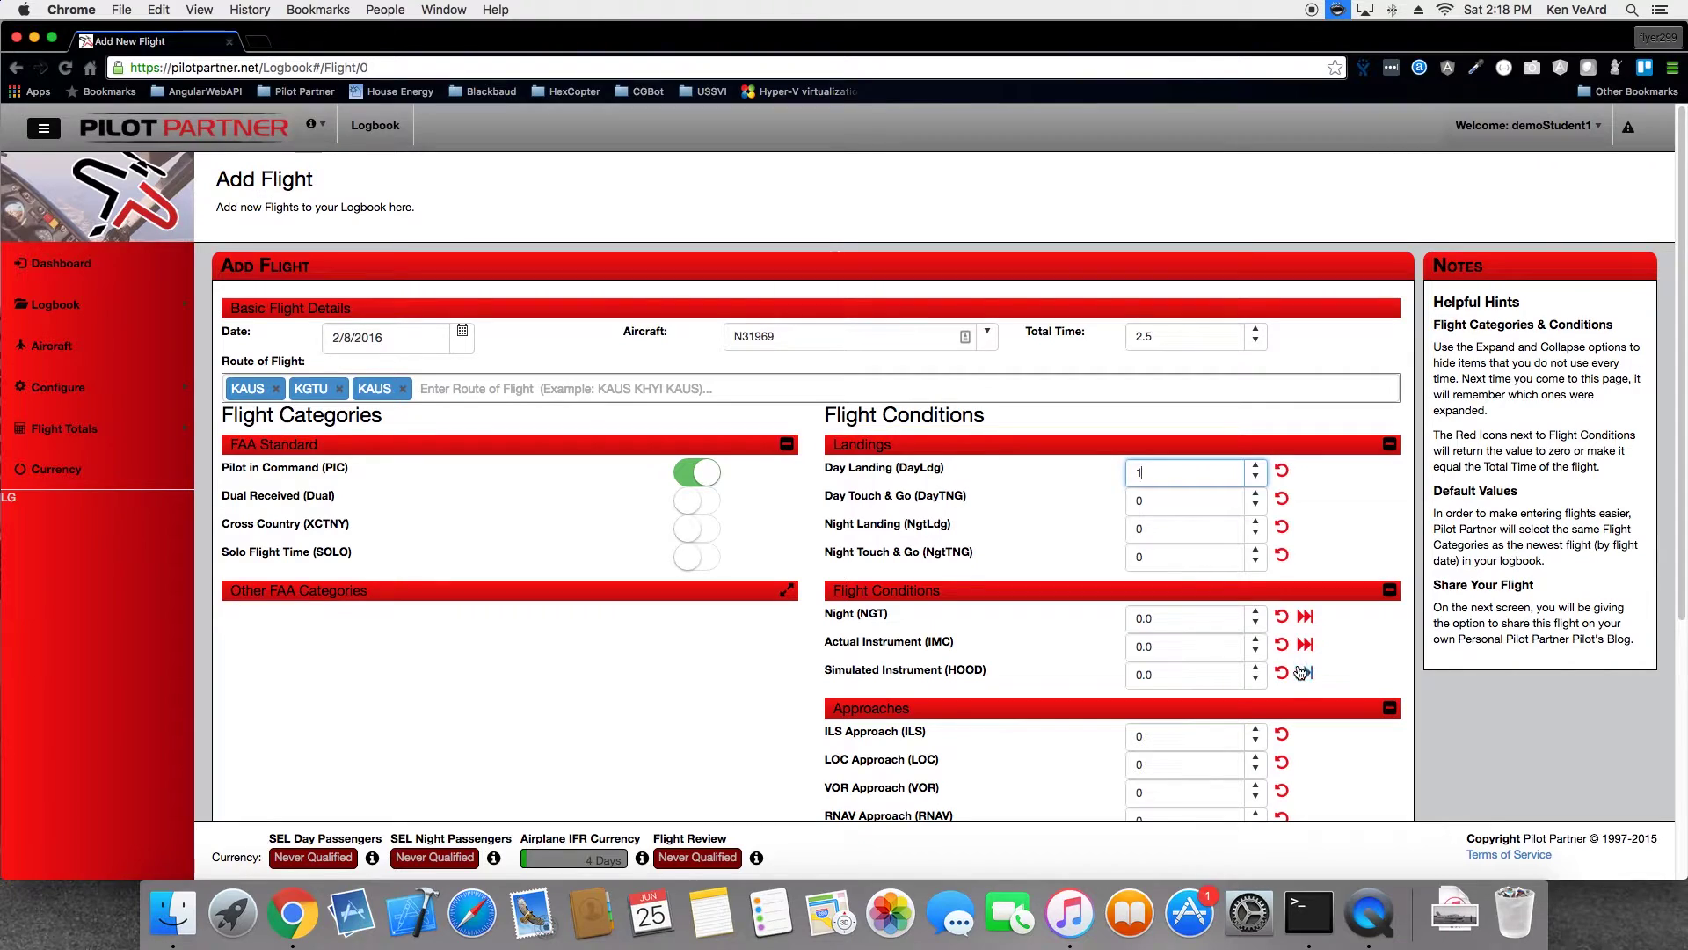
{"action": "left_click", "coordinate": [1256, 640]}
{"action": "left_click", "coordinate": [1256, 640]}
{"action": "left_click", "coordinate": [1305, 673]}
{"action": "left_click", "coordinate": [1257, 679]}
{"action": "left_click", "coordinate": [1256, 678]}
{"action": "left_click", "coordinate": [1255, 679]}
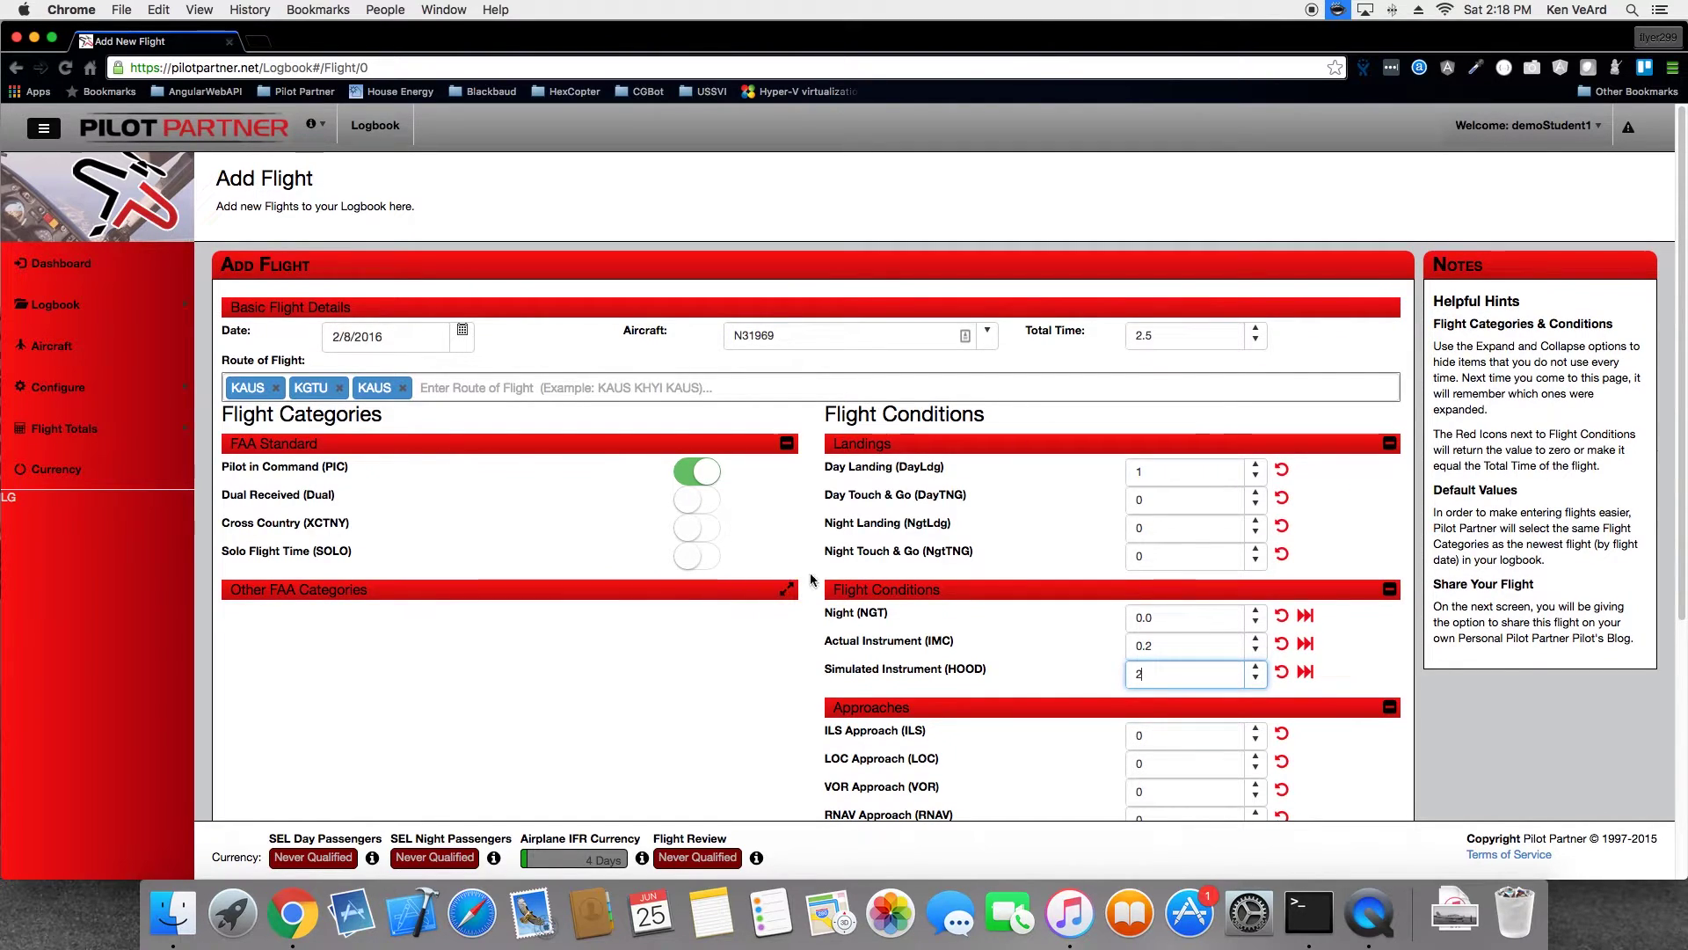
Record 3 ILS approaches, 3 RNAV approaches, 1 hold and 1 Intercept & Tracking for the flight
{"action": "scroll", "coordinate": [957, 616], "scroll_direction": "down", "scroll_amount": 2}
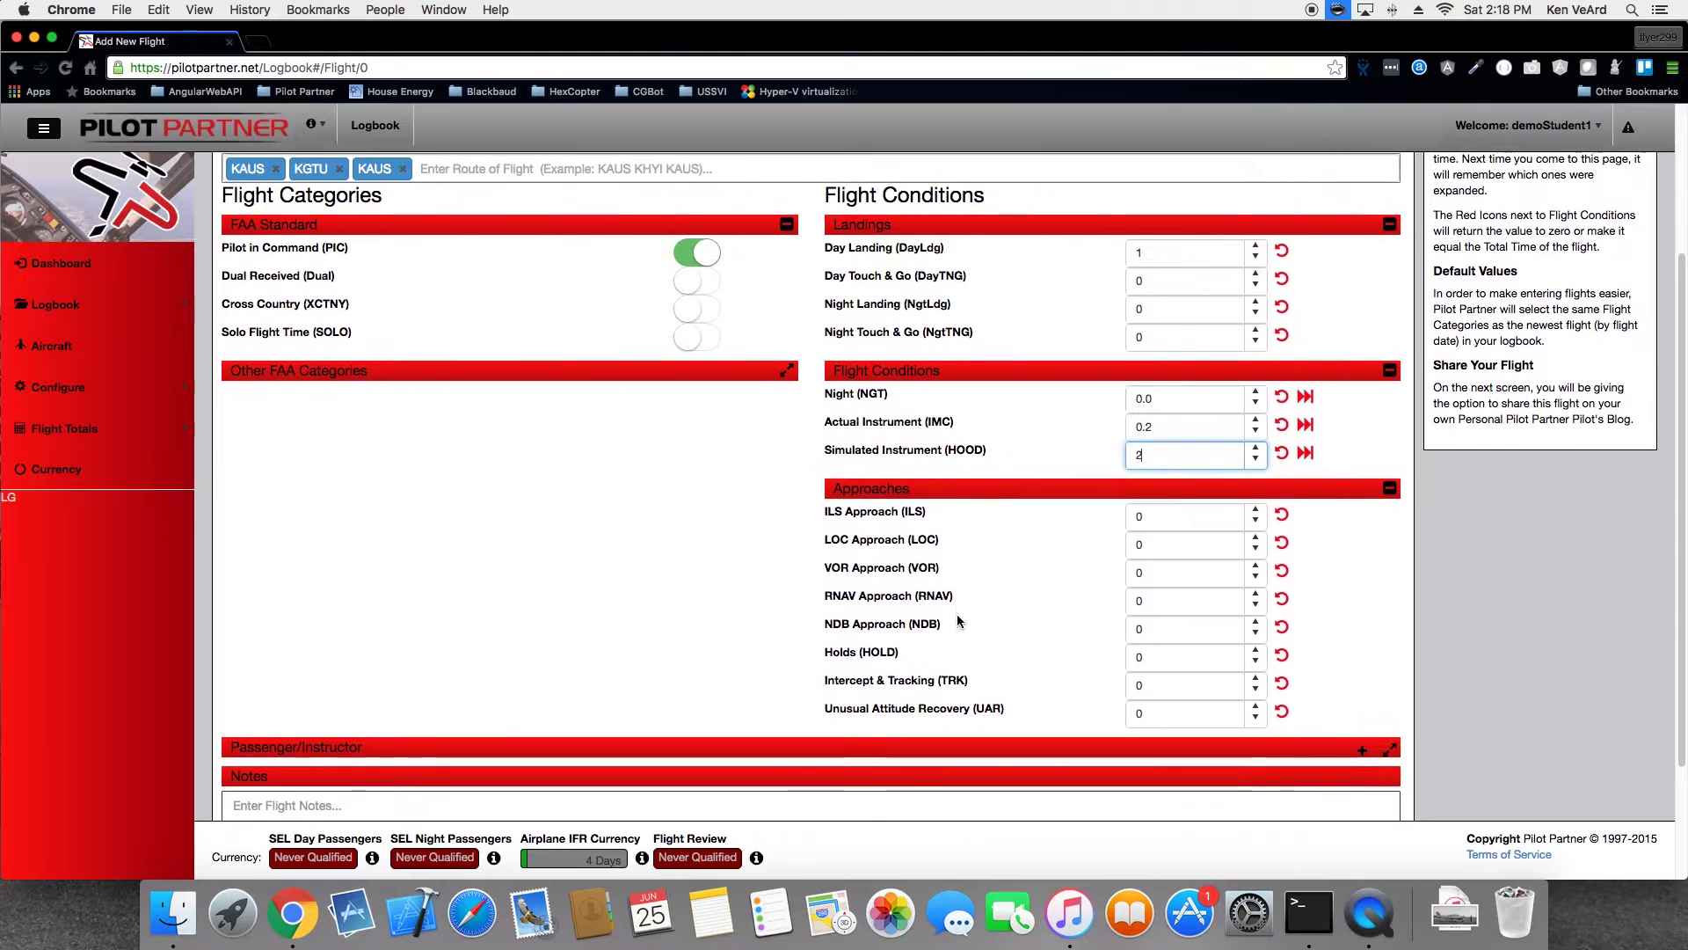
{"action": "left_click", "coordinate": [1253, 513]}
{"action": "left_click", "coordinate": [1254, 512]}
{"action": "left_click", "coordinate": [1254, 513]}
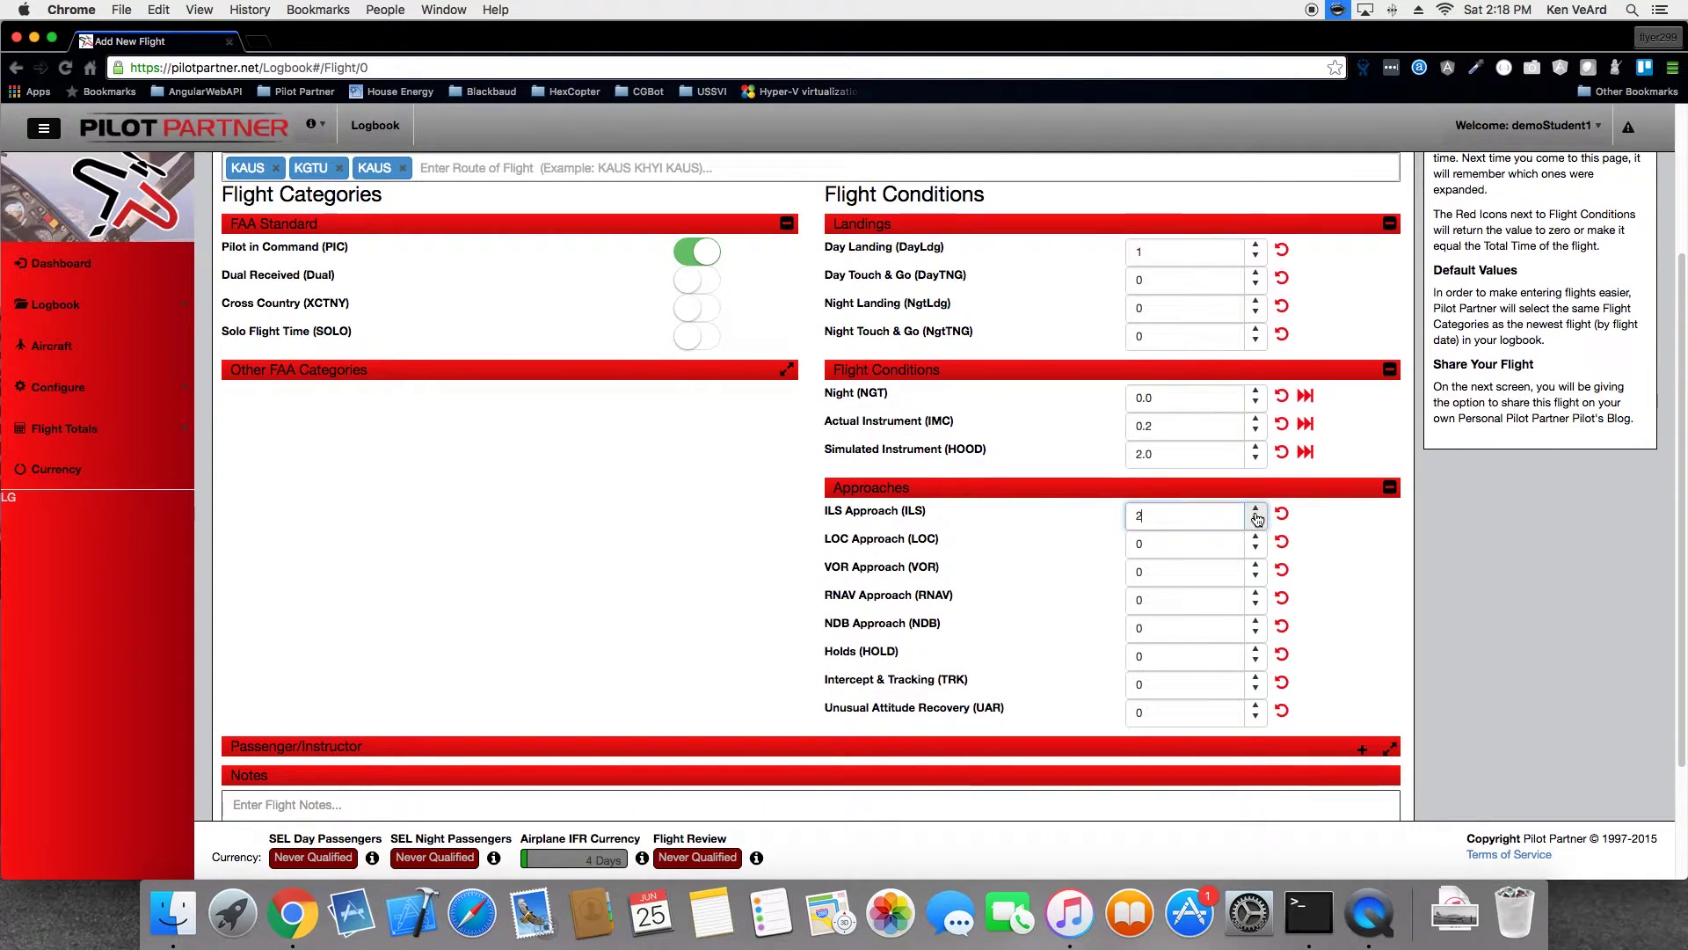
{"action": "left_click", "coordinate": [1254, 594]}
{"action": "left_click", "coordinate": [1254, 593]}
{"action": "left_click", "coordinate": [1255, 593]}
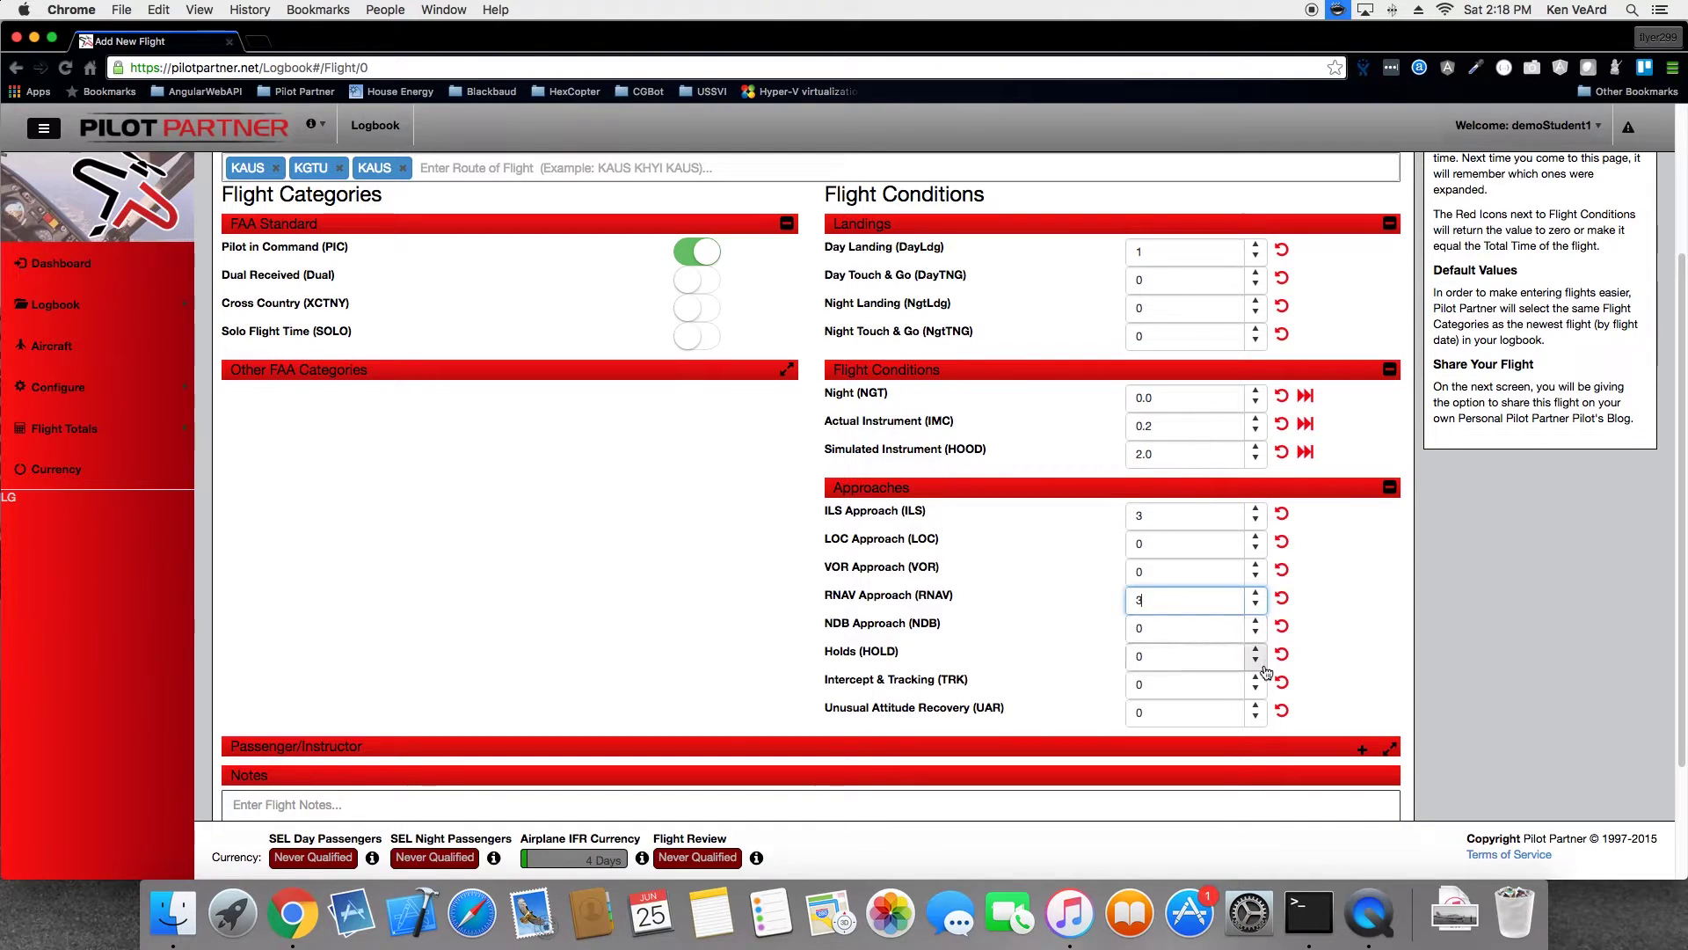
{"action": "left_click", "coordinate": [1254, 649]}
{"action": "left_click", "coordinate": [1255, 678]}
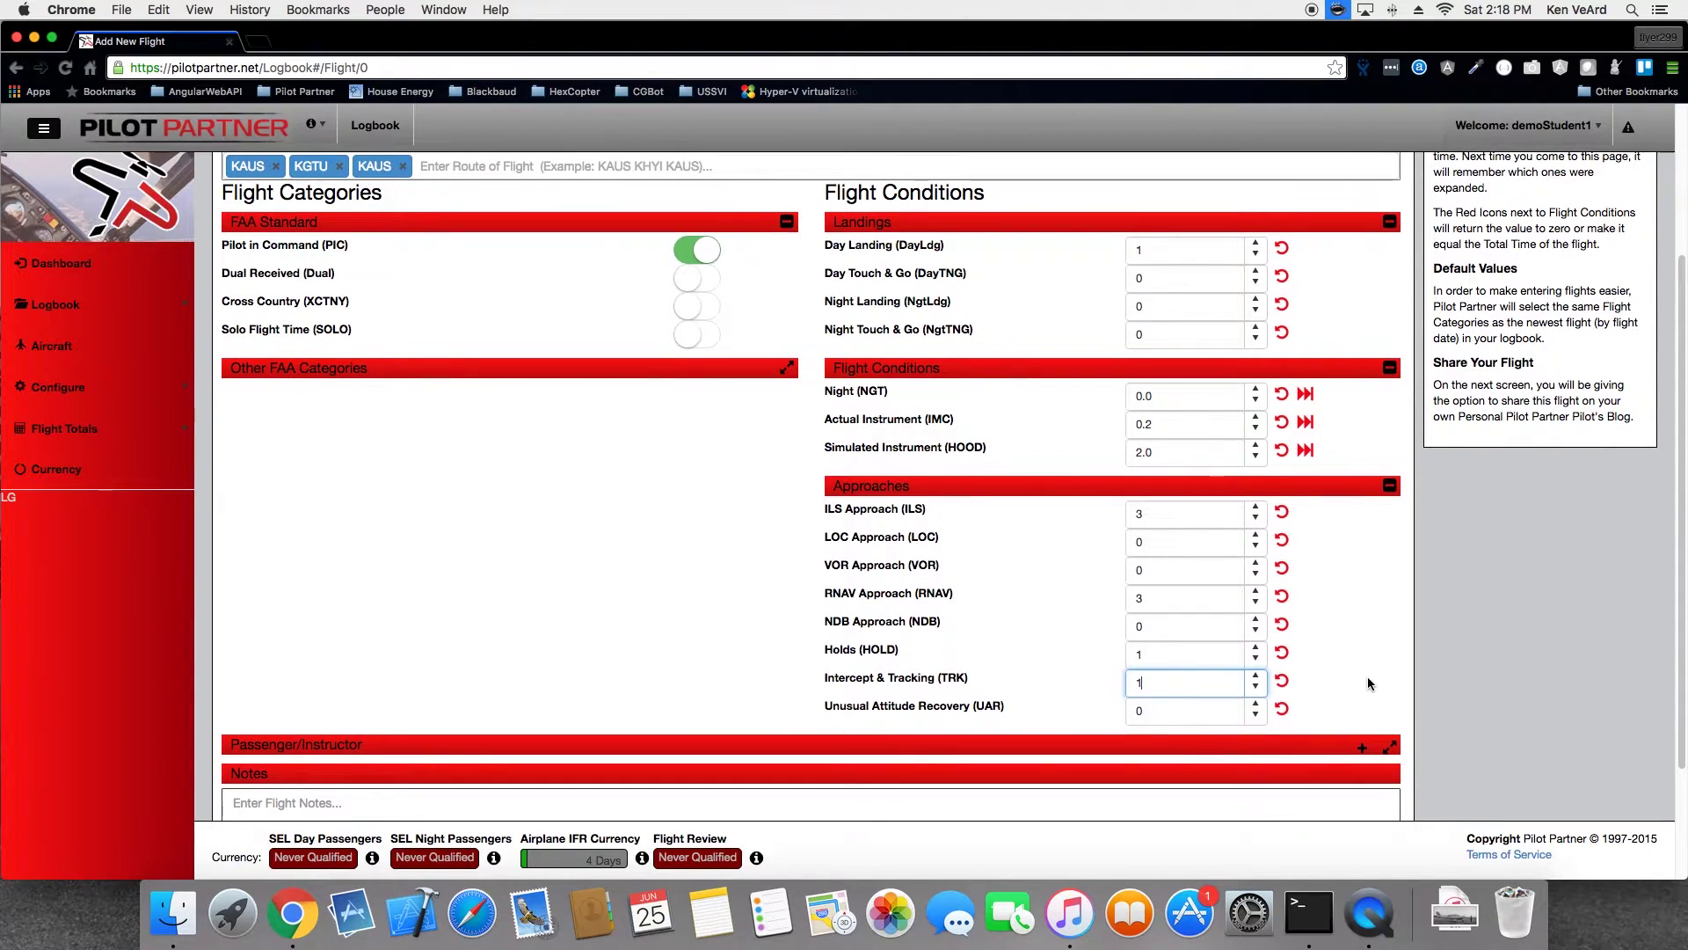
Add the flight note "IFR practice for currency" and save the flight
{"action": "scroll", "coordinate": [1368, 677], "scroll_direction": "down", "scroll_amount": 4}
{"action": "left_click", "coordinate": [1201, 675]}
{"action": "type", "text": "F"}
{"action": "key", "text": "BackSpace"}
{"action": "type", "text": "IFR pta"}
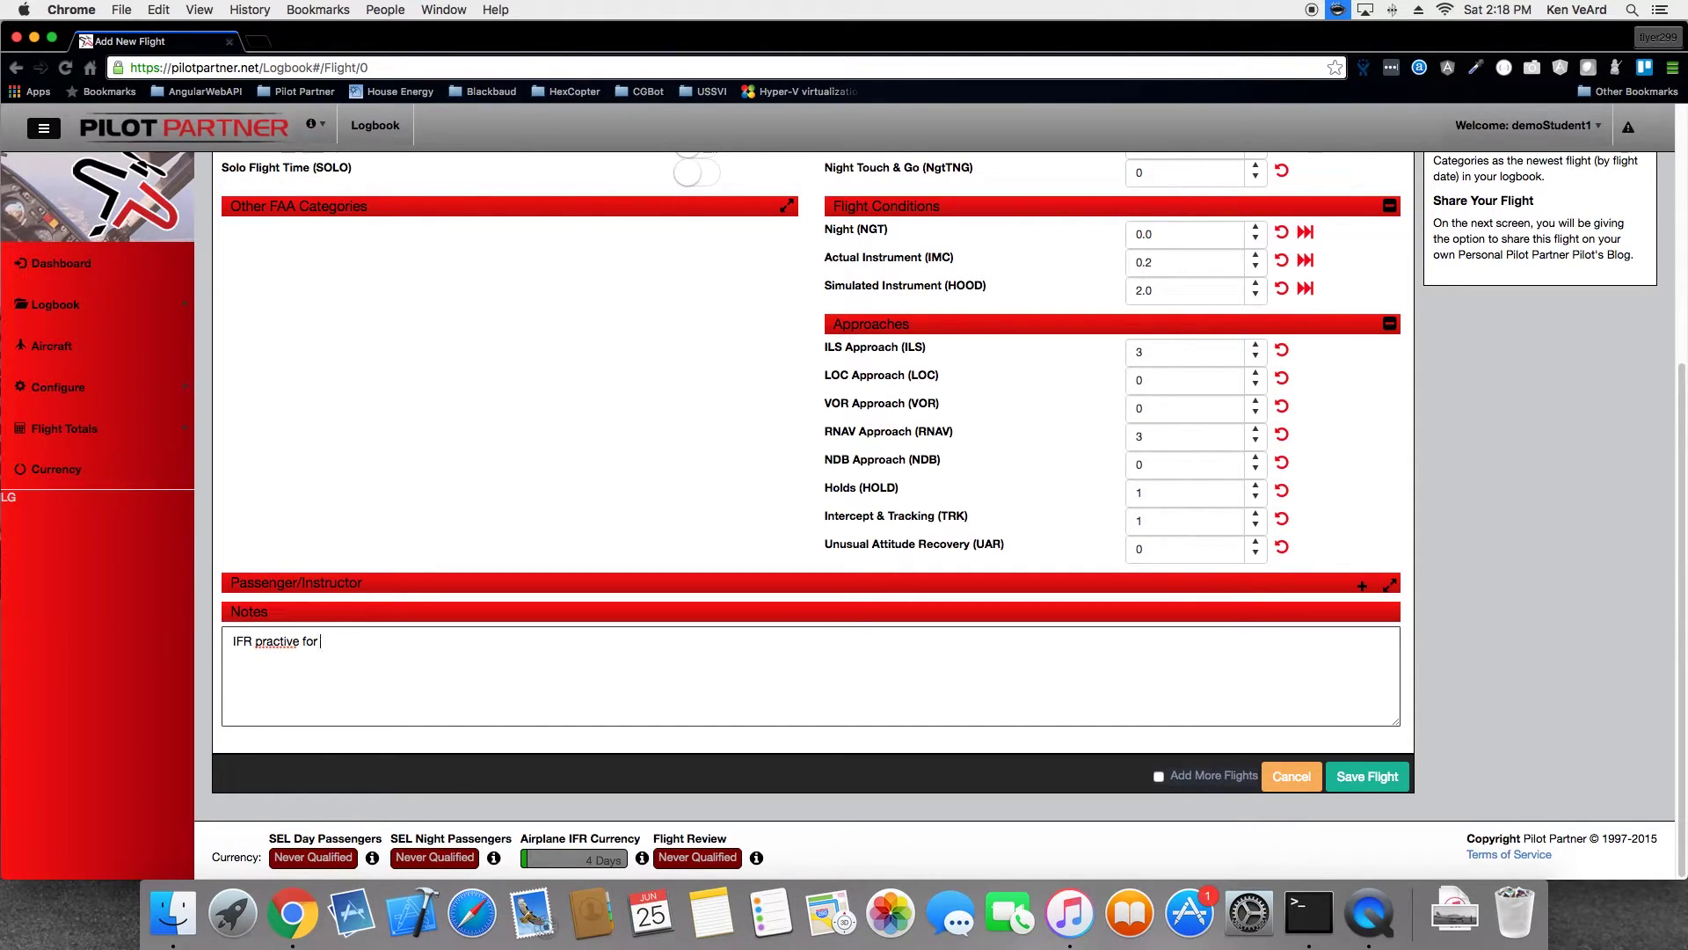
{"action": "type", "text": "ctice for u"}
{"action": "left_click", "coordinate": [1386, 782]}
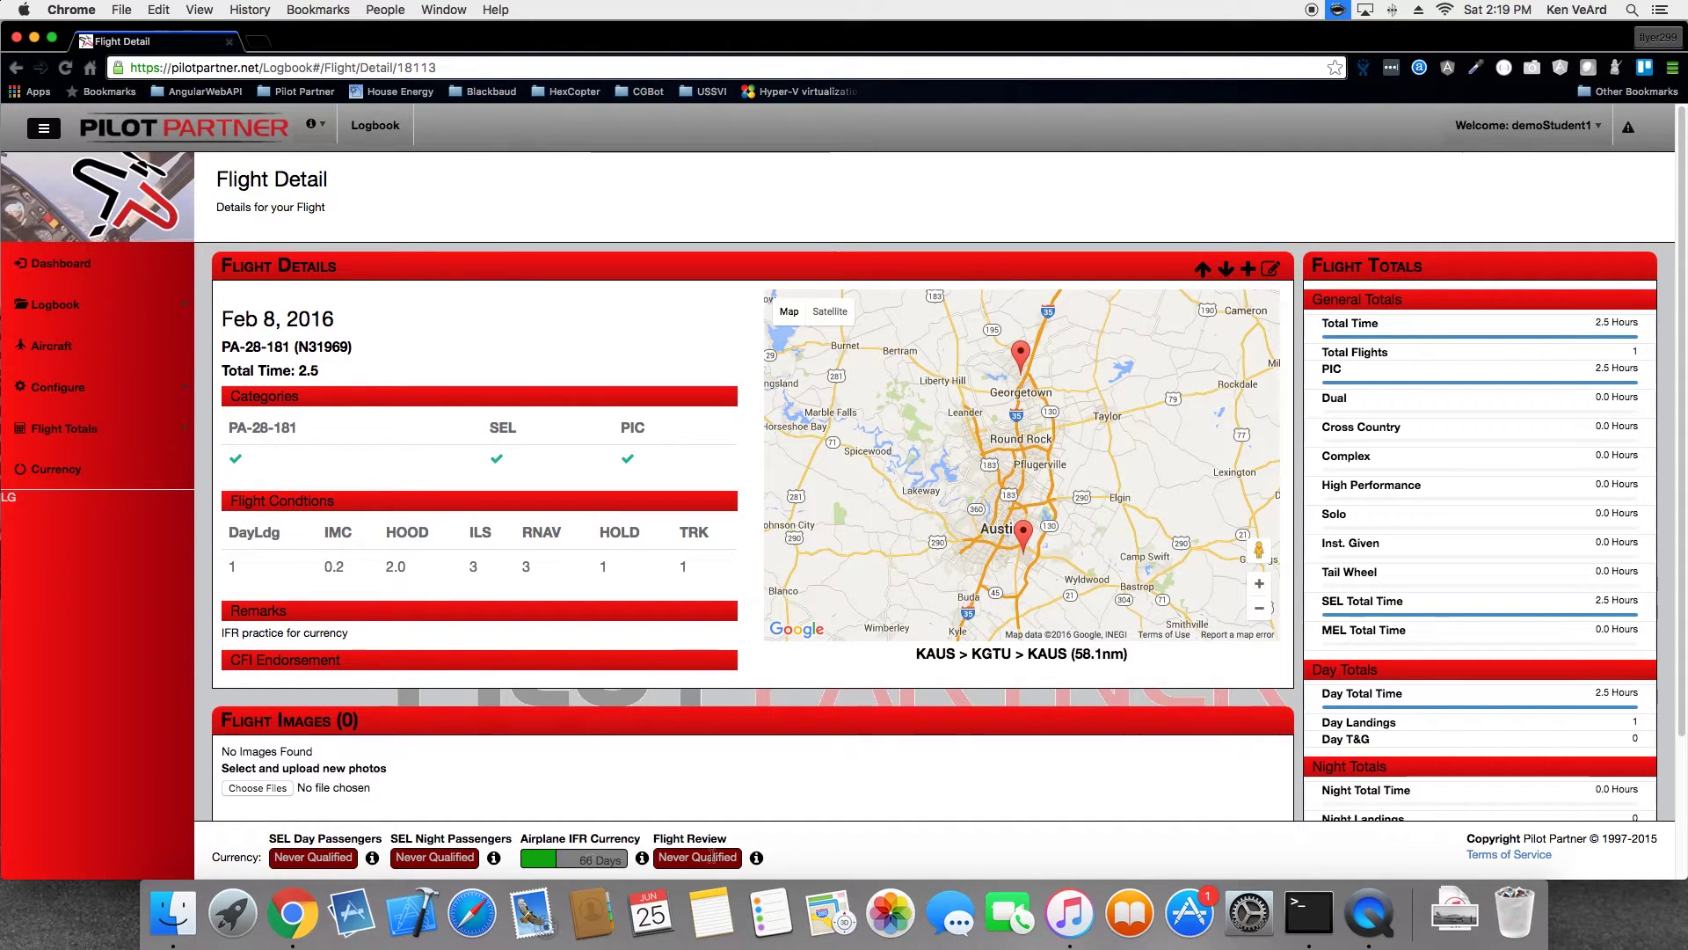
Review the Airplane IFR Currency details, checking the remarks and the Feb 8, 2016 flight in the history, and close them
{"action": "left_click", "coordinate": [642, 858]}
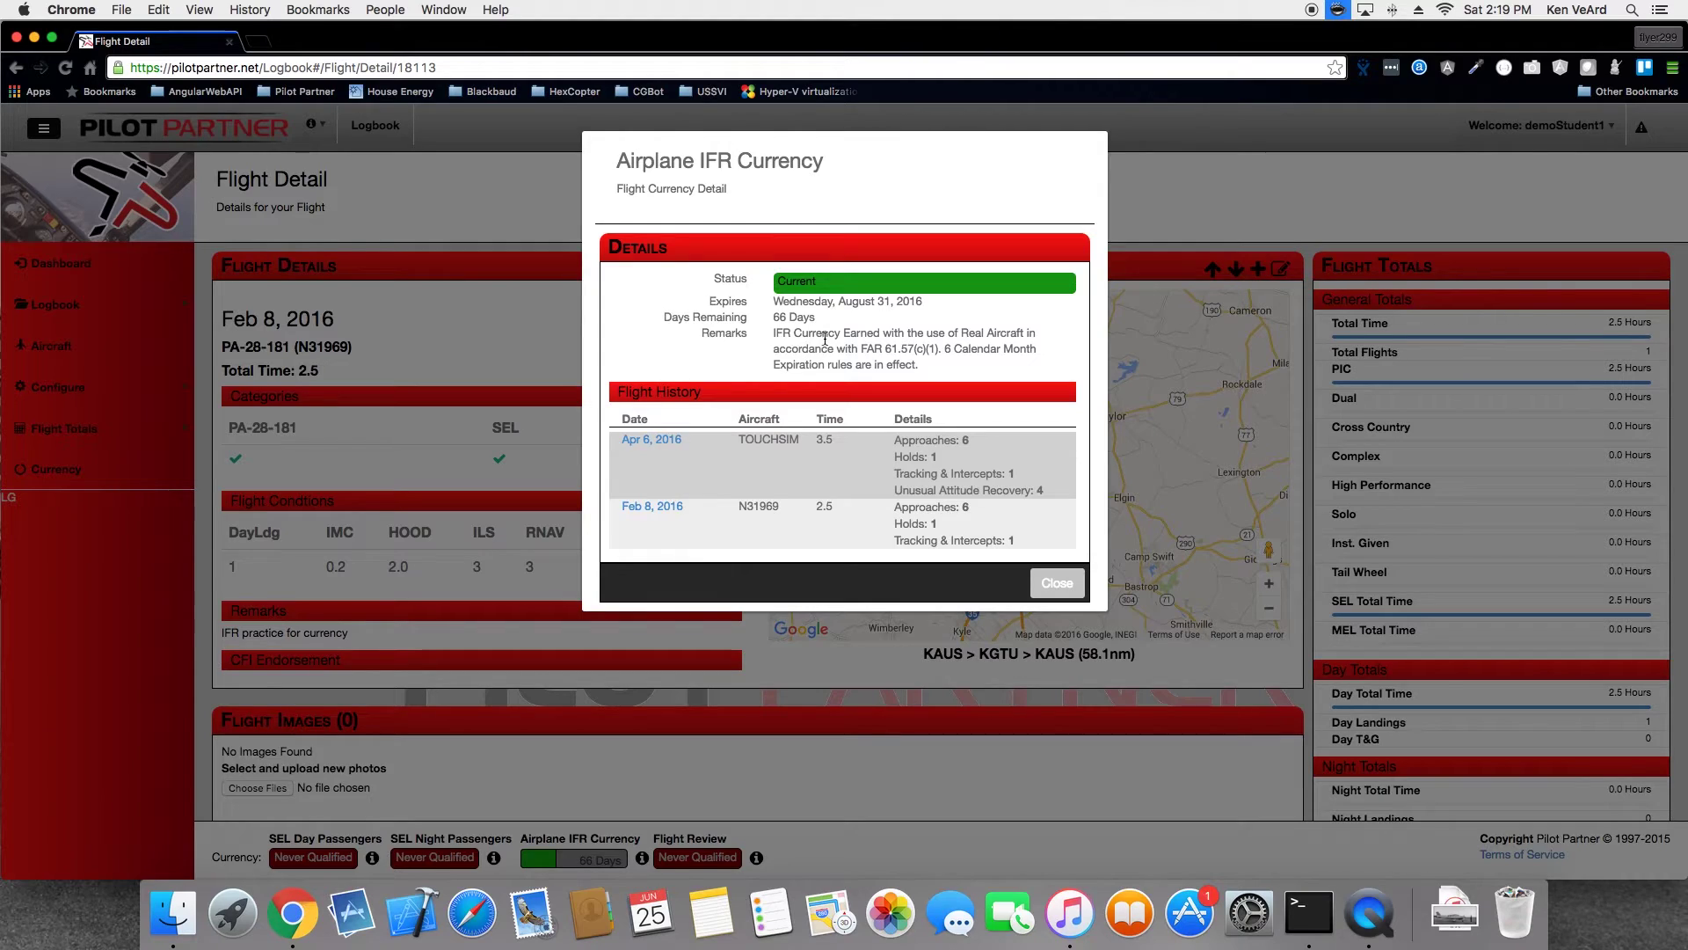
{"action": "left_click_drag", "start_coordinate": [967, 335], "coordinate": [1024, 336]}
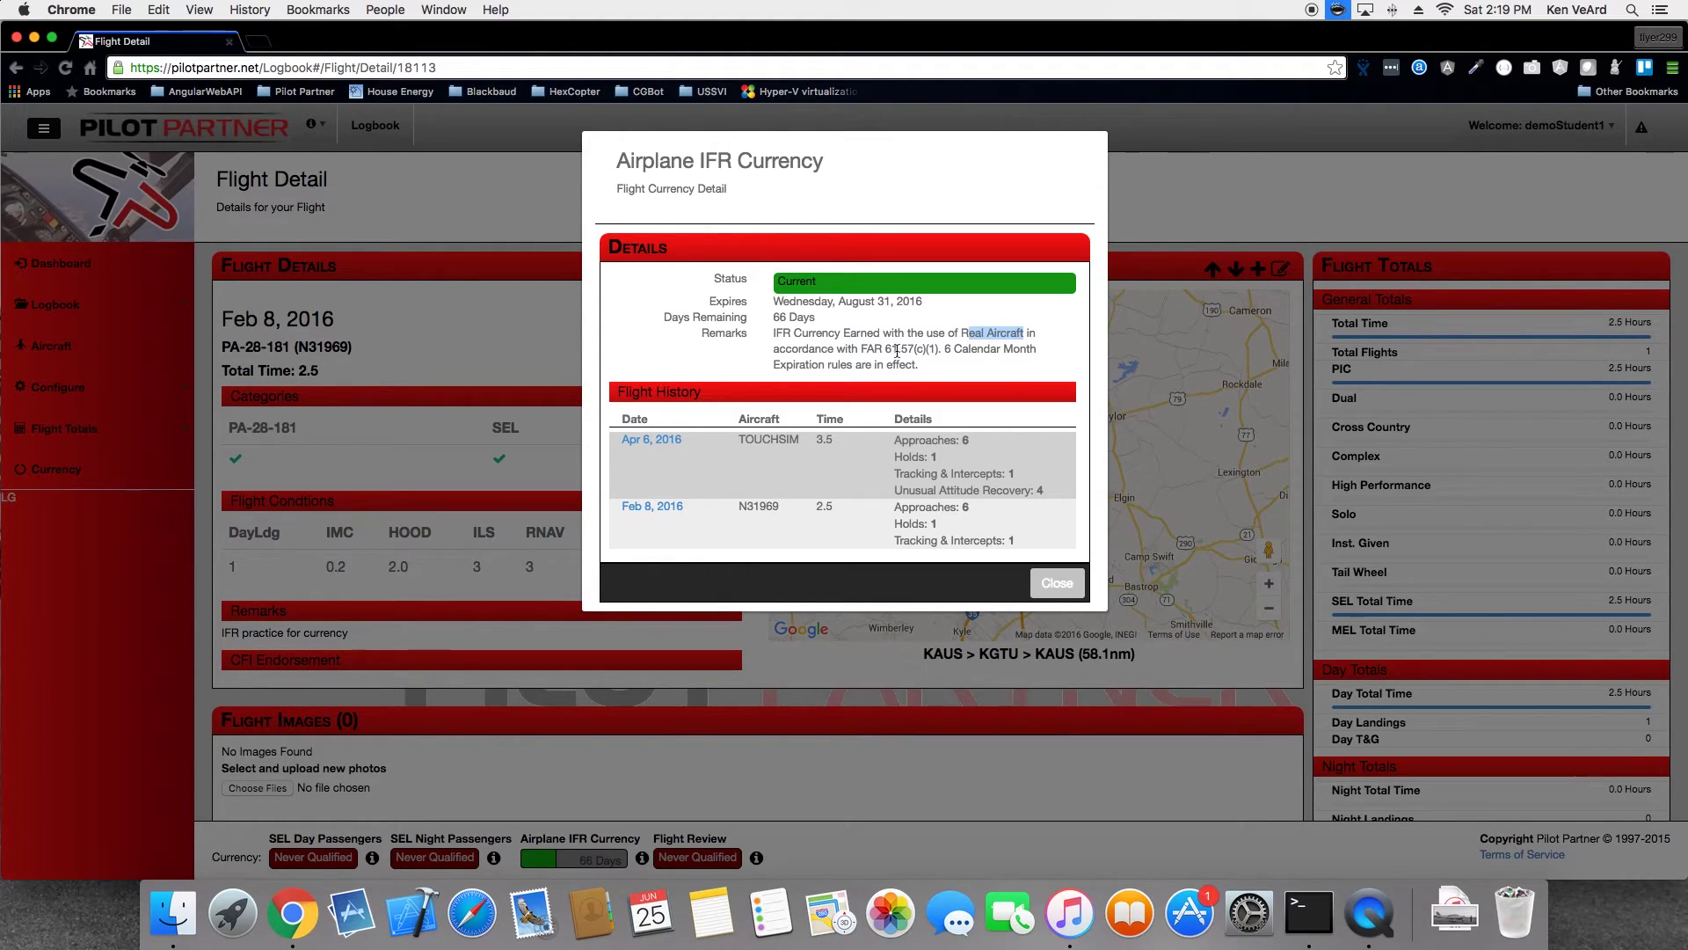
{"action": "left_click_drag", "start_coordinate": [891, 350], "coordinate": [932, 352]}
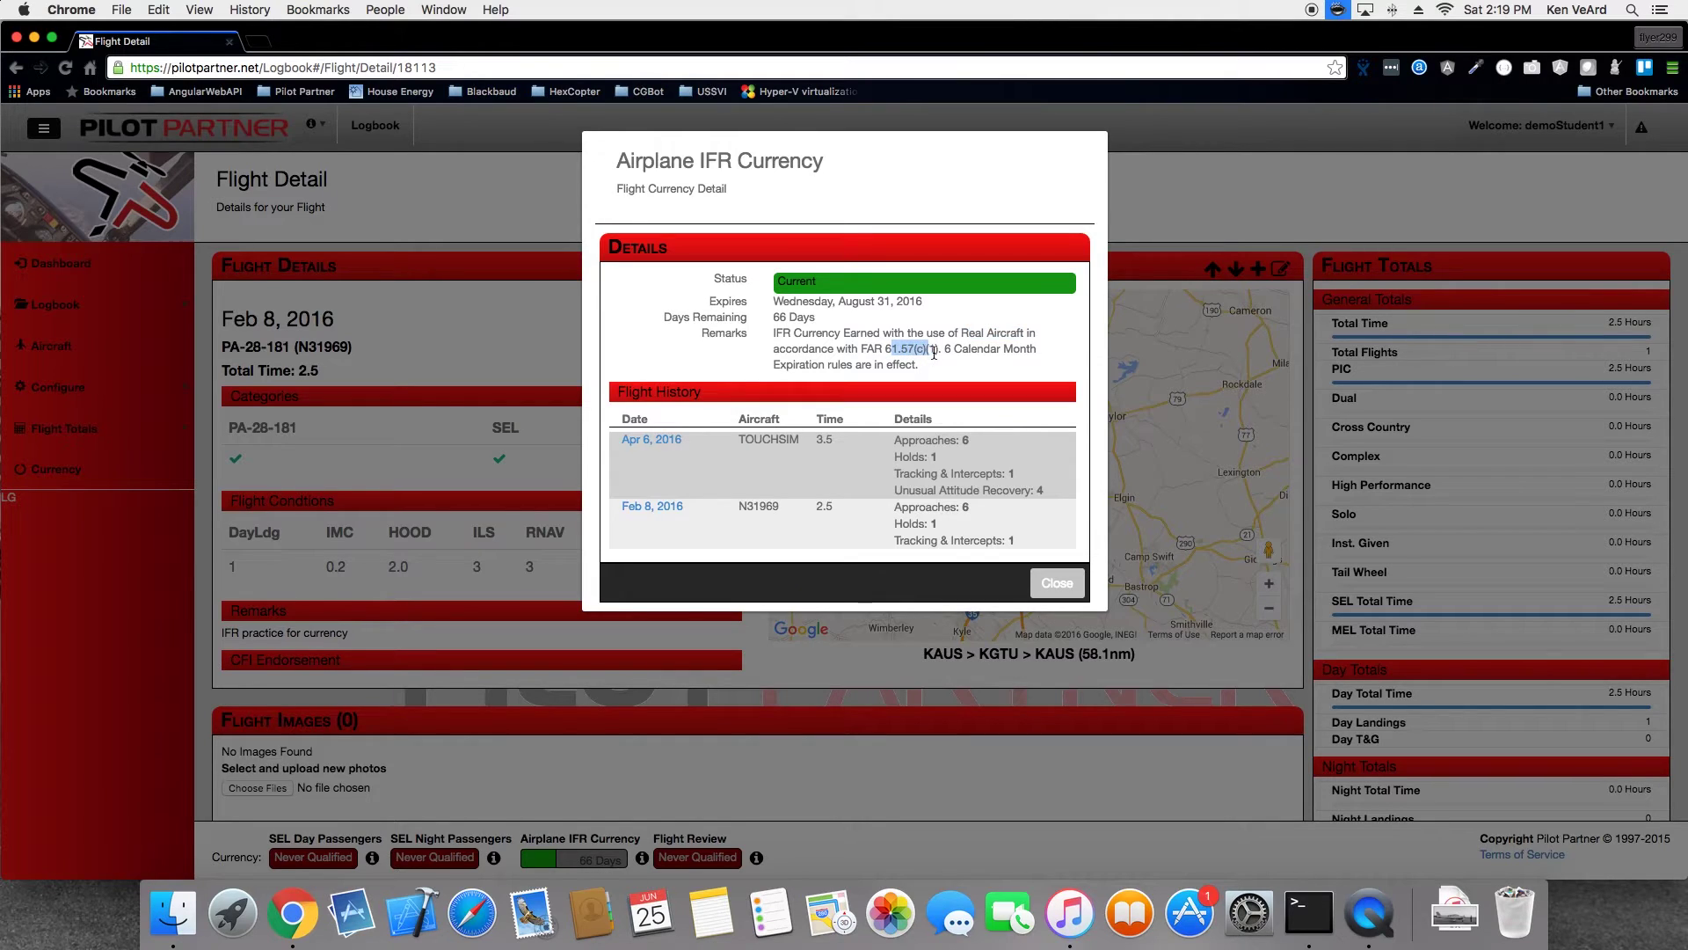
{"action": "left_click", "coordinate": [938, 353]}
{"action": "left_click_drag", "start_coordinate": [1018, 543], "coordinate": [618, 508]}
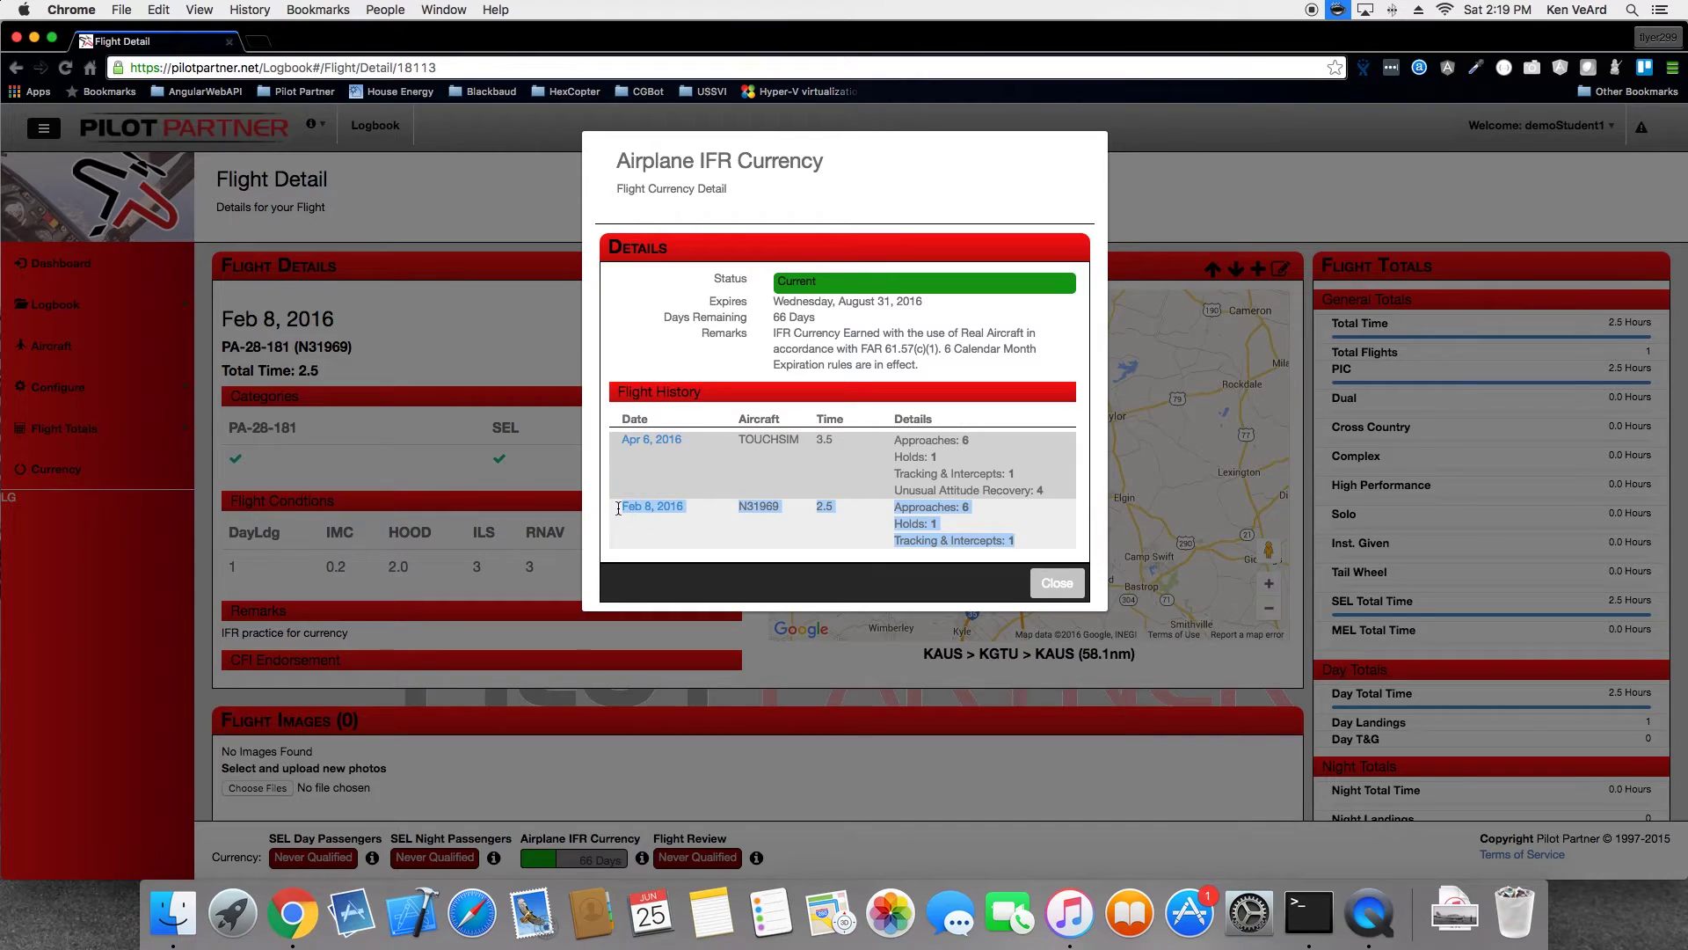
{"action": "left_click", "coordinate": [874, 520]}
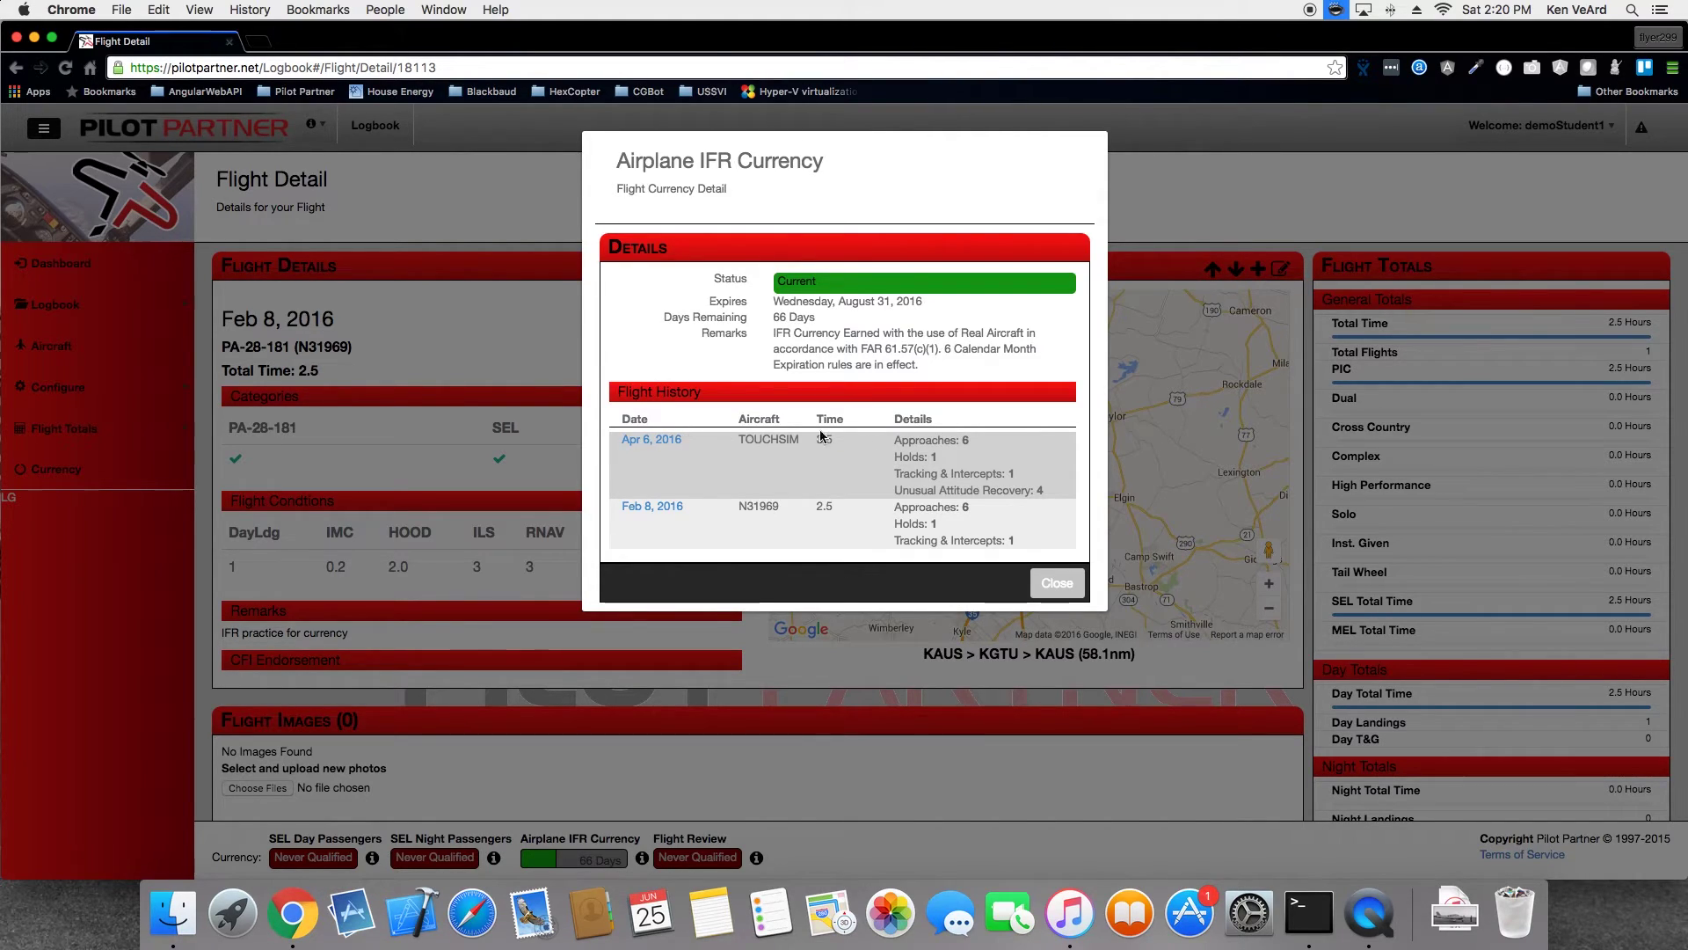
{"action": "left_click", "coordinate": [1059, 583]}
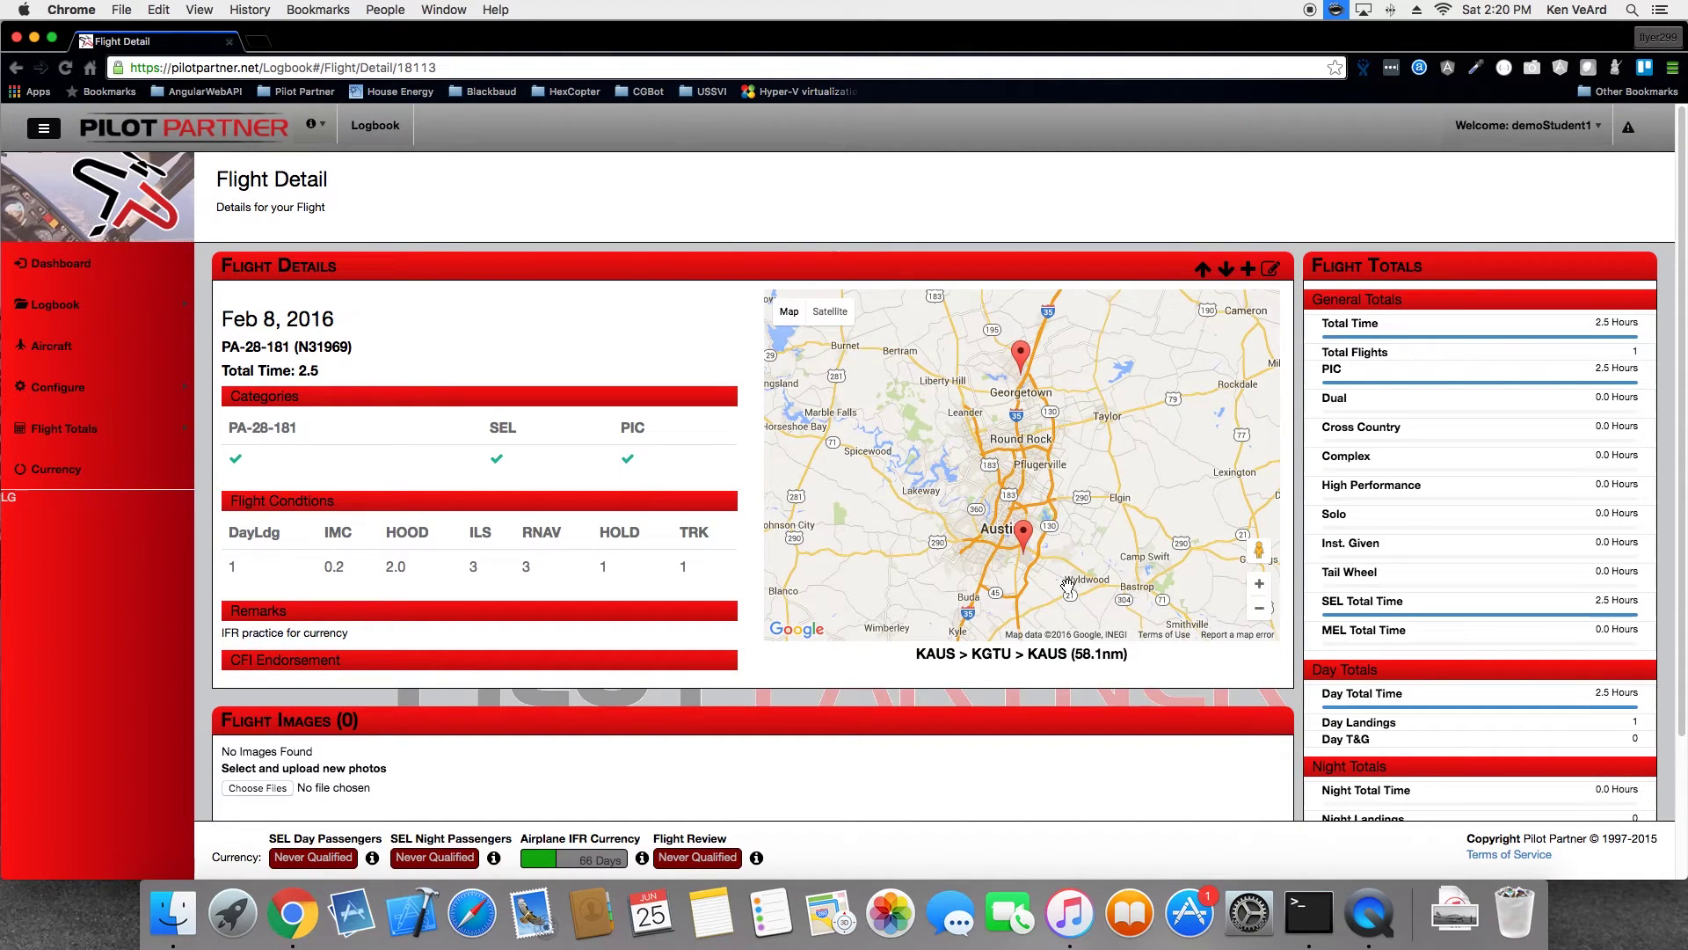
Start a new logbook flight entry dated 6/8/2016
{"action": "left_click", "coordinate": [92, 273]}
{"action": "mouse_move", "coordinate": [114, 304]}
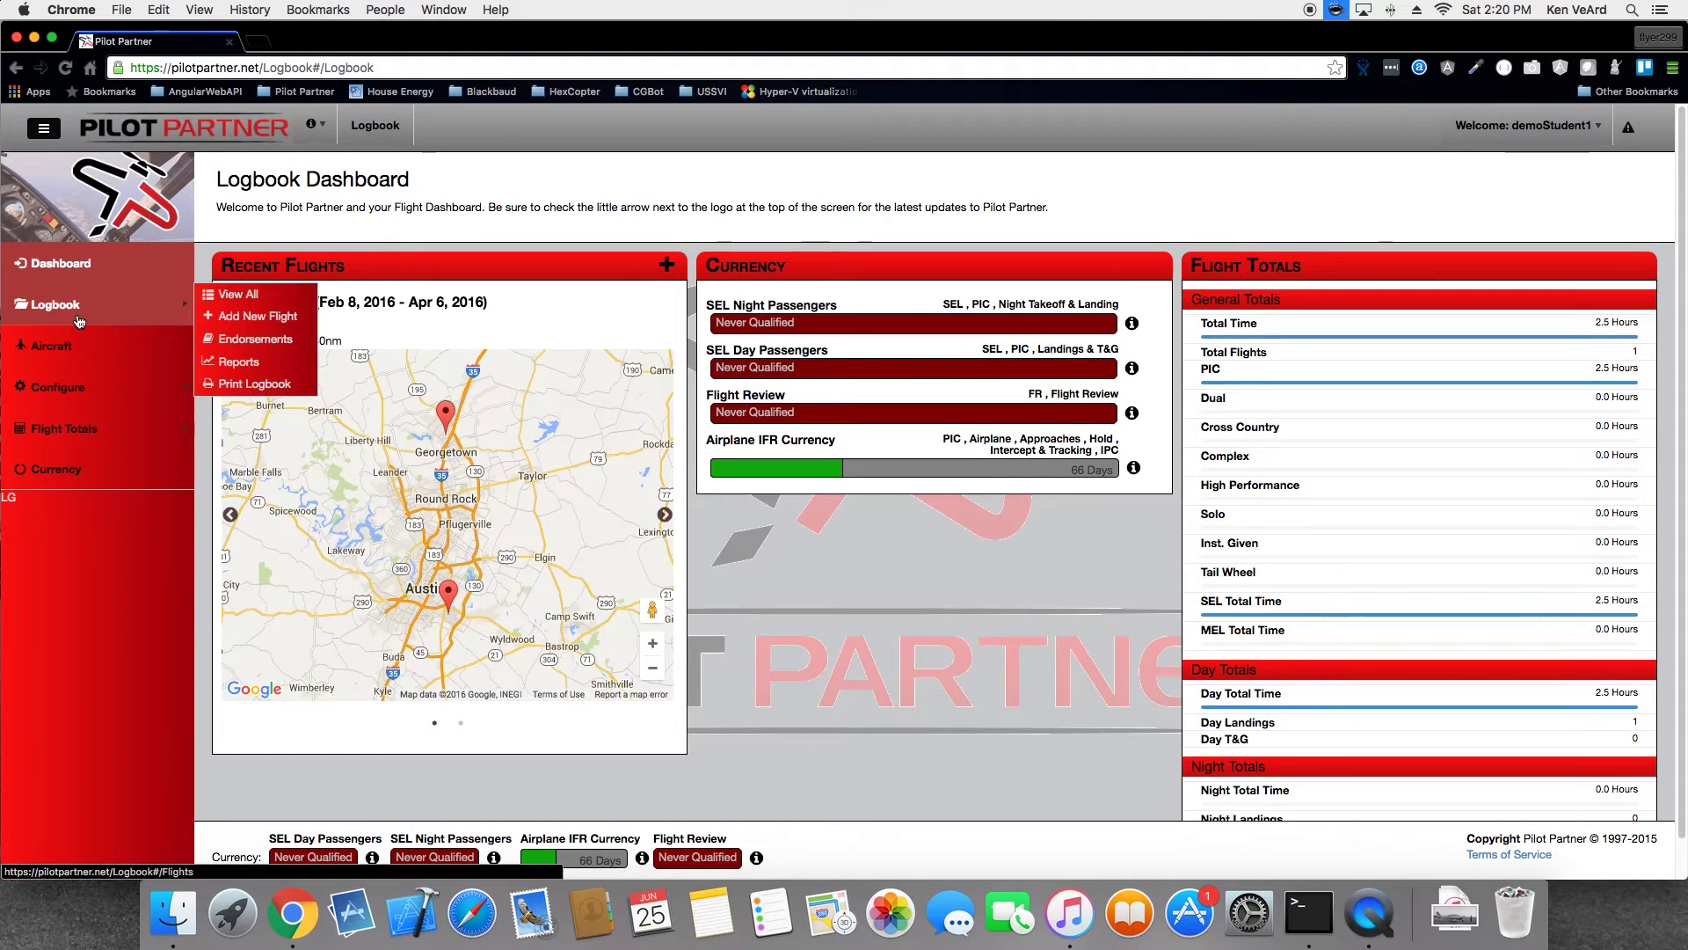
{"action": "left_click", "coordinate": [275, 316]}
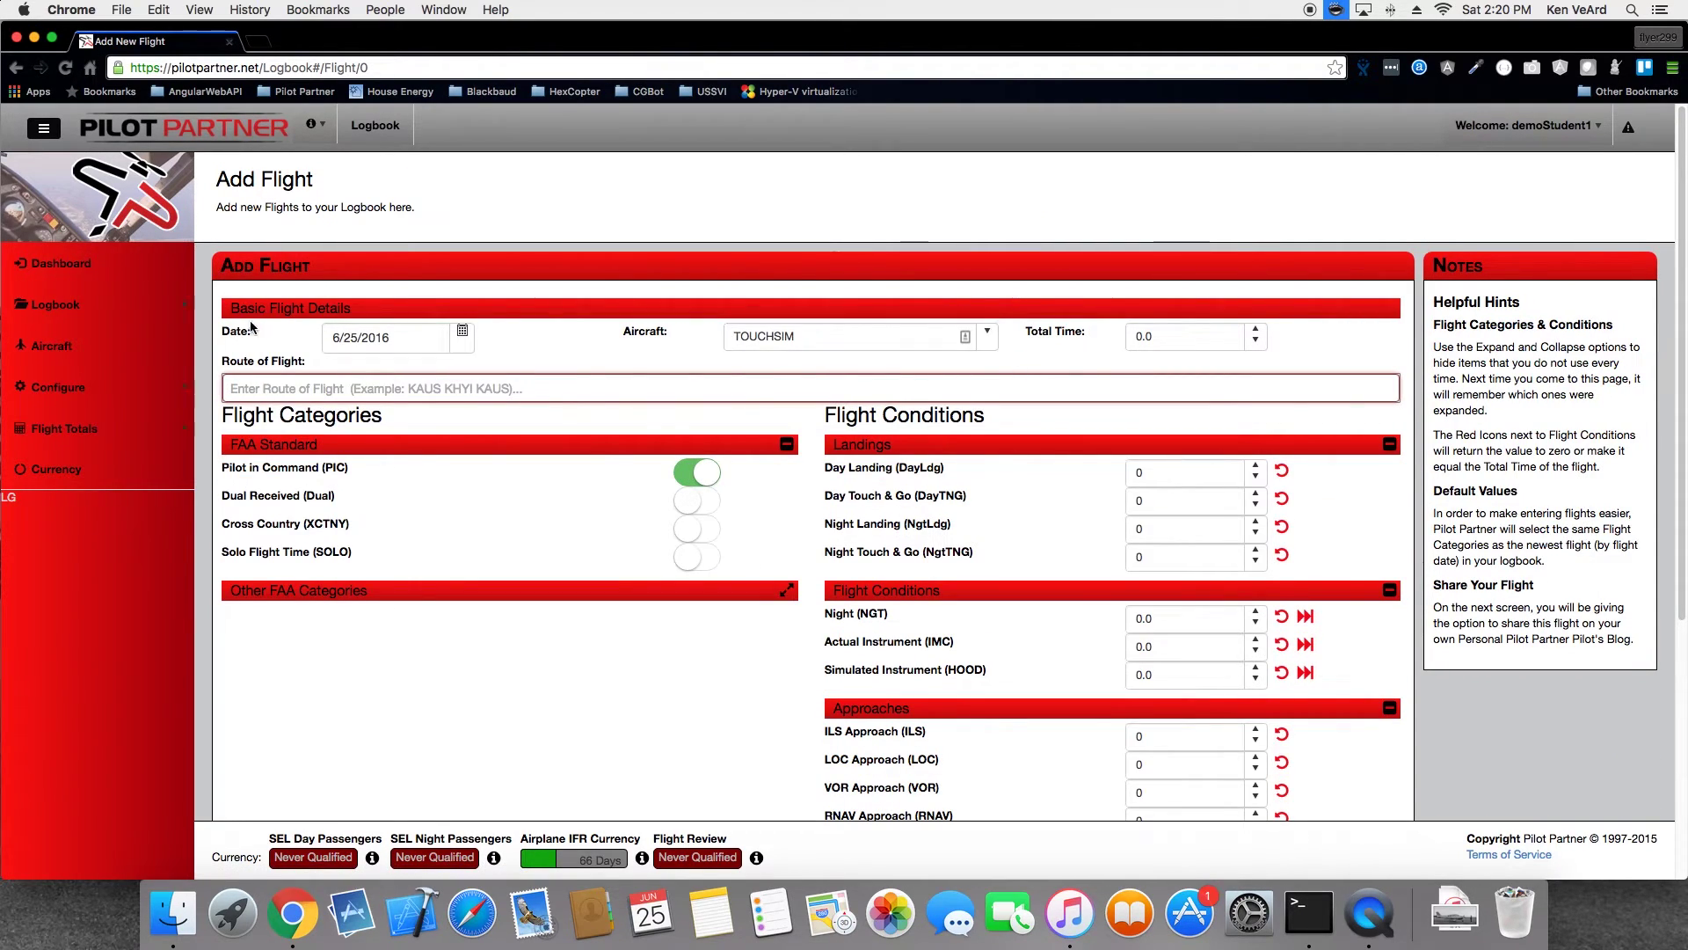
{"action": "left_click", "coordinate": [464, 336]}
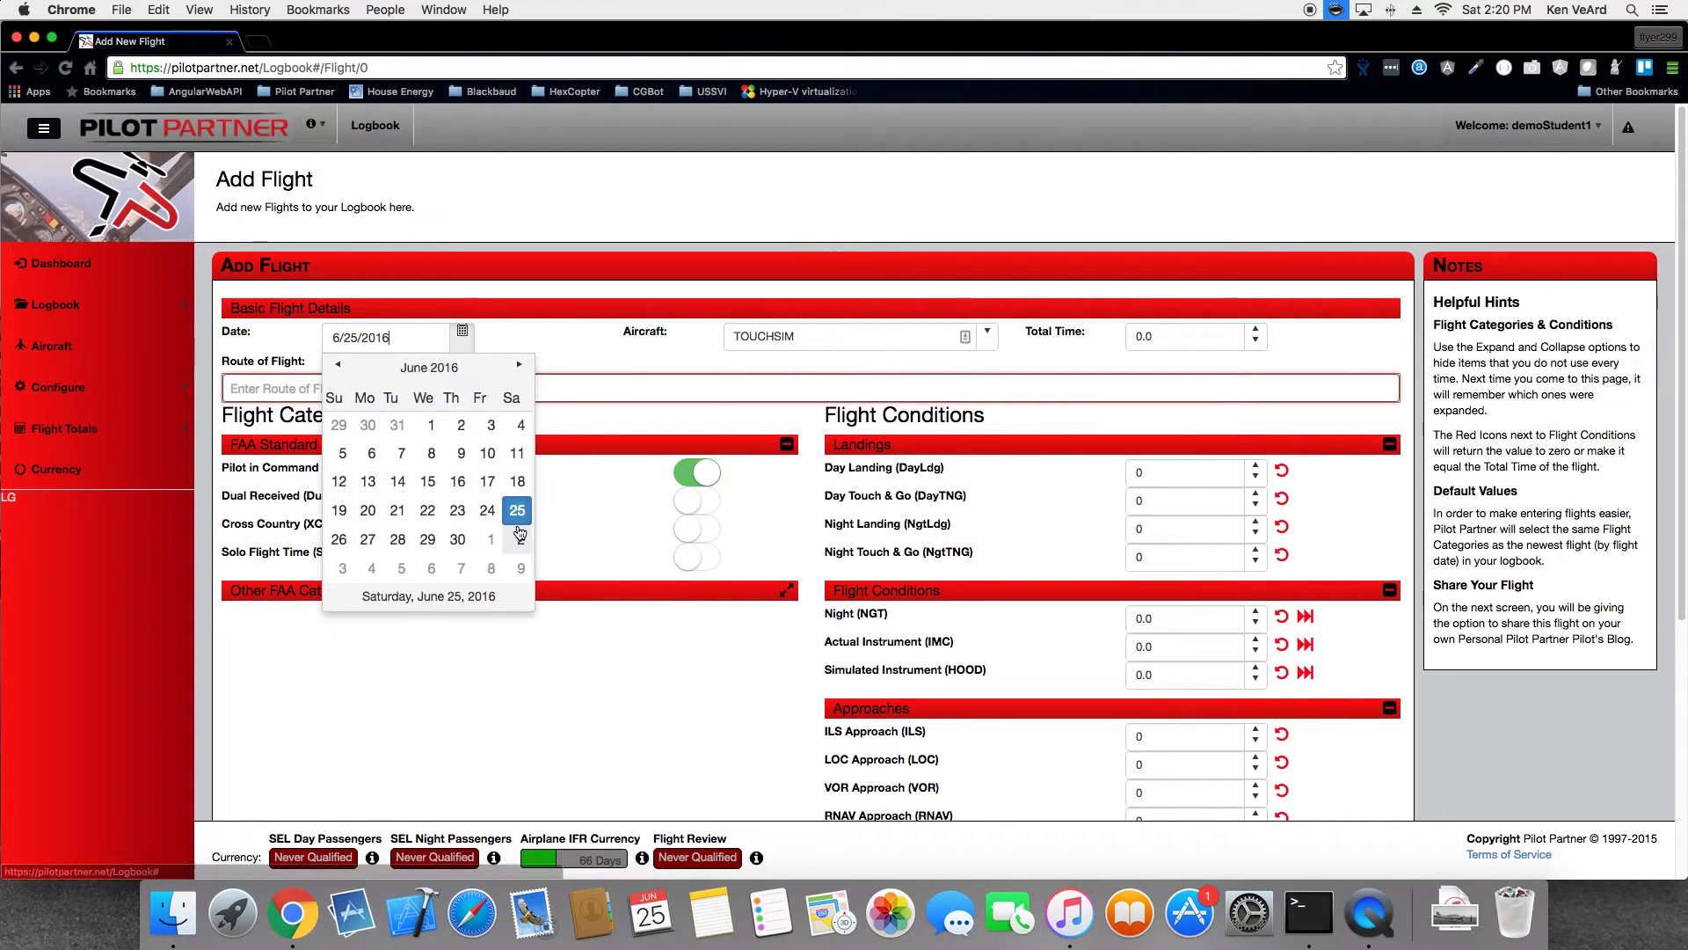
{"action": "left_click", "coordinate": [430, 457]}
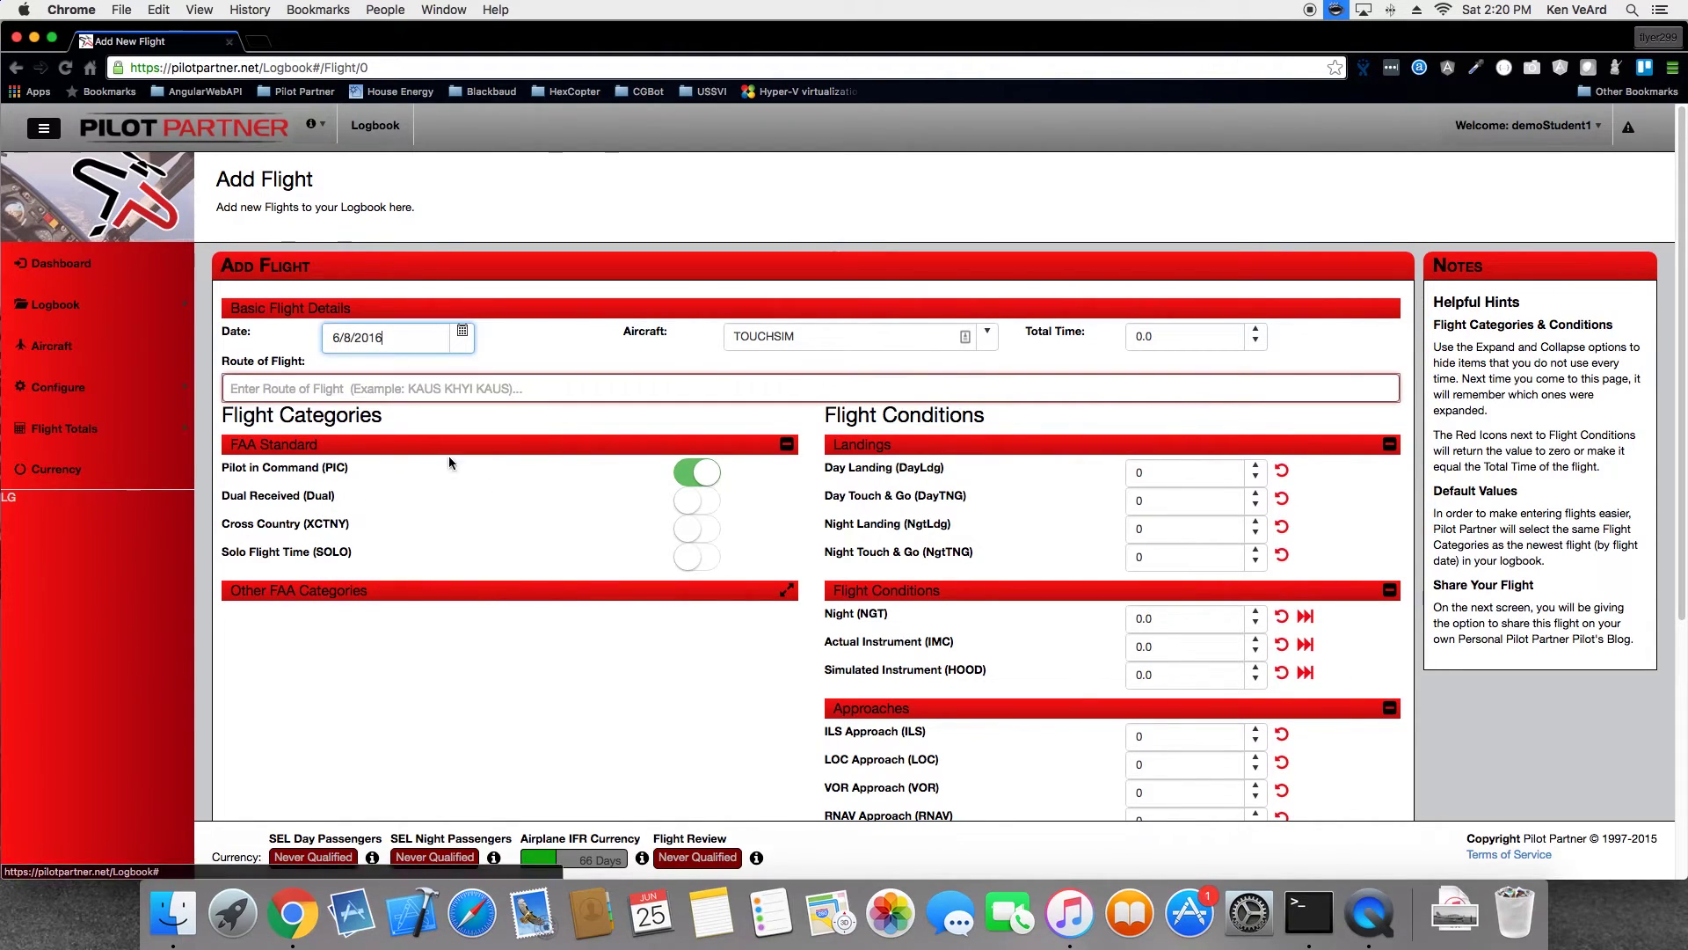
Assign aircraft N31969 (PA-28-181) to the flight and set its total time to 1.2
{"action": "left_click", "coordinate": [970, 337]}
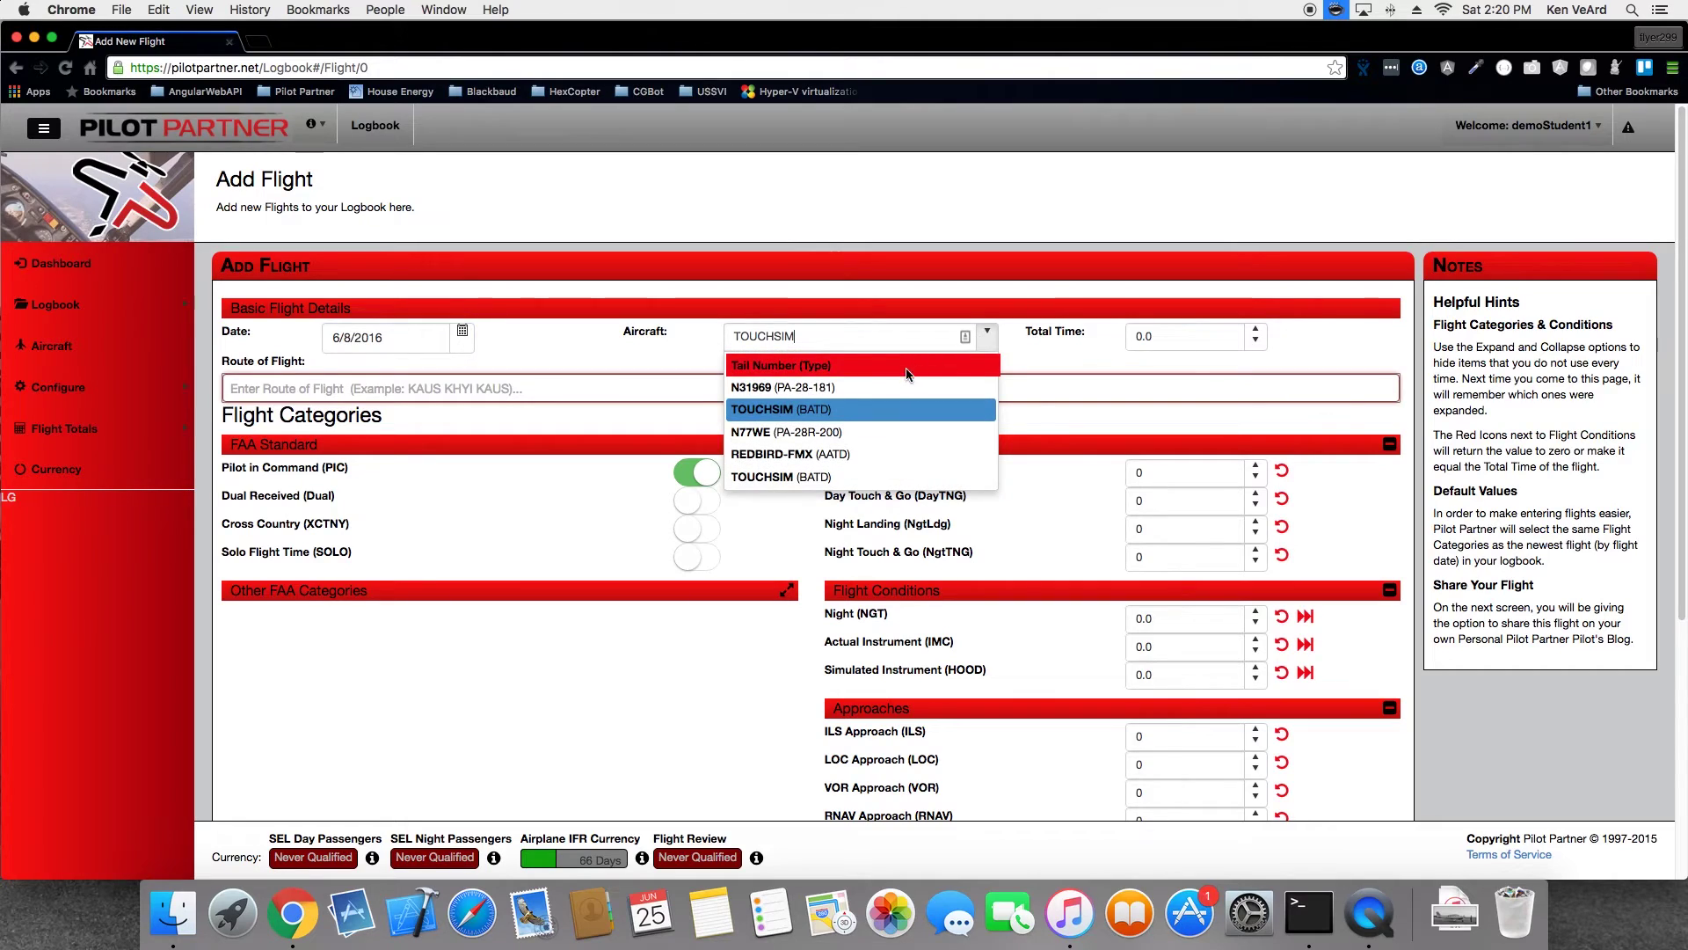
{"action": "left_click", "coordinate": [810, 391]}
{"action": "key", "text": "Tab"}
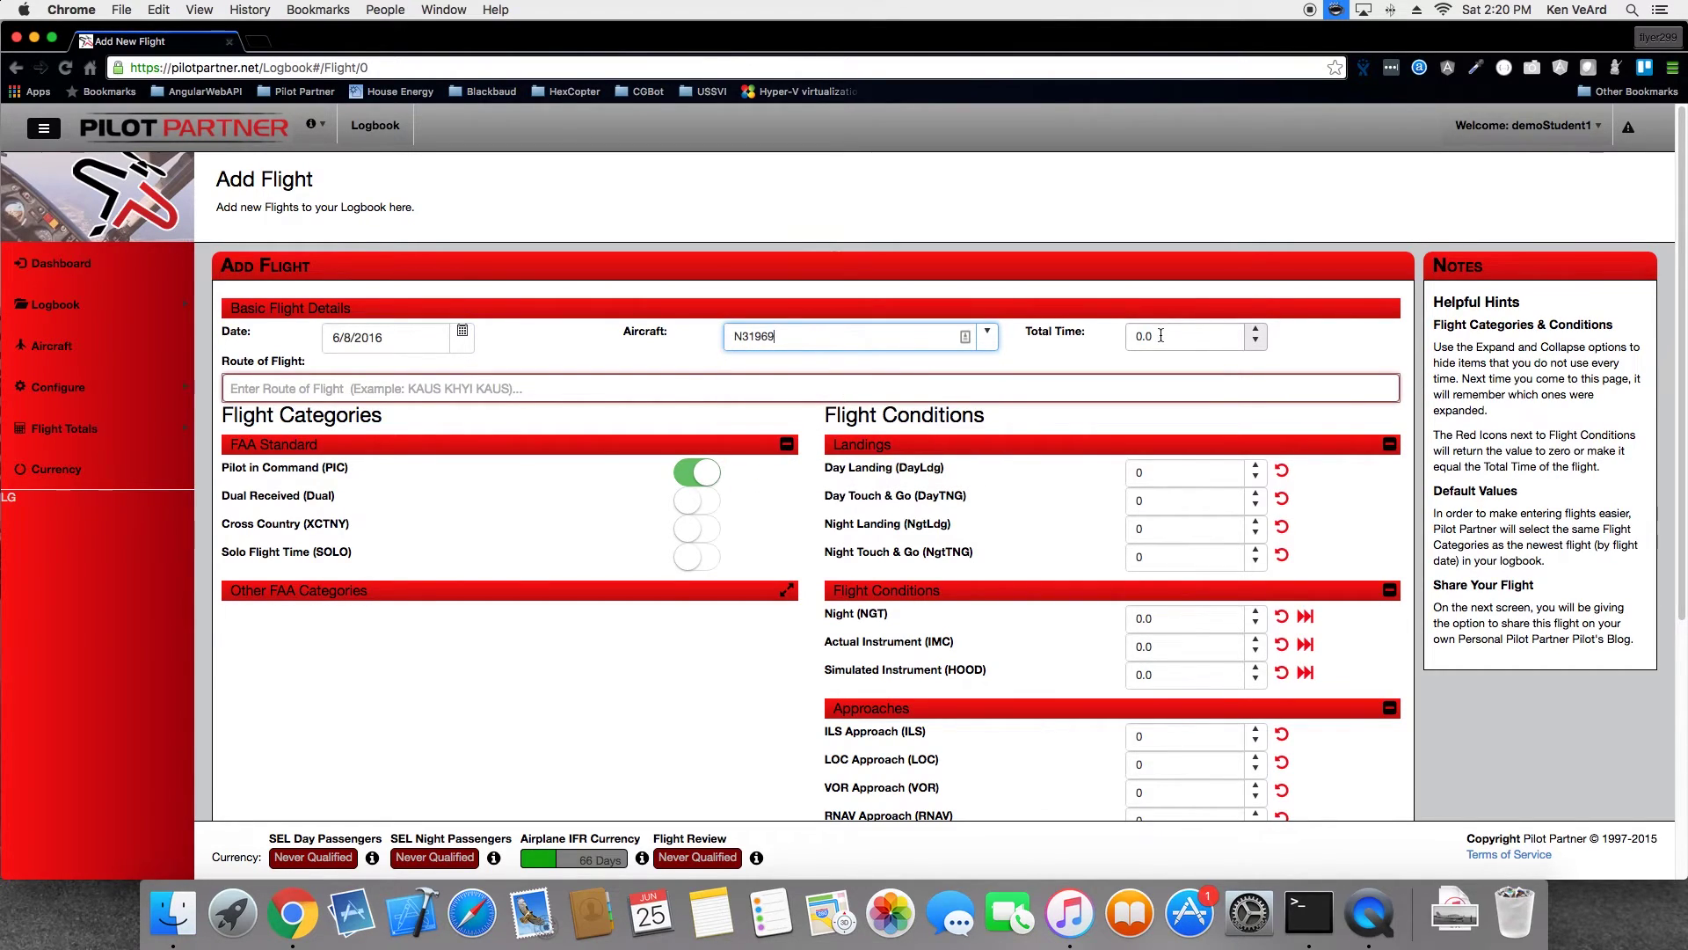
{"action": "type", "text": "1.2"}
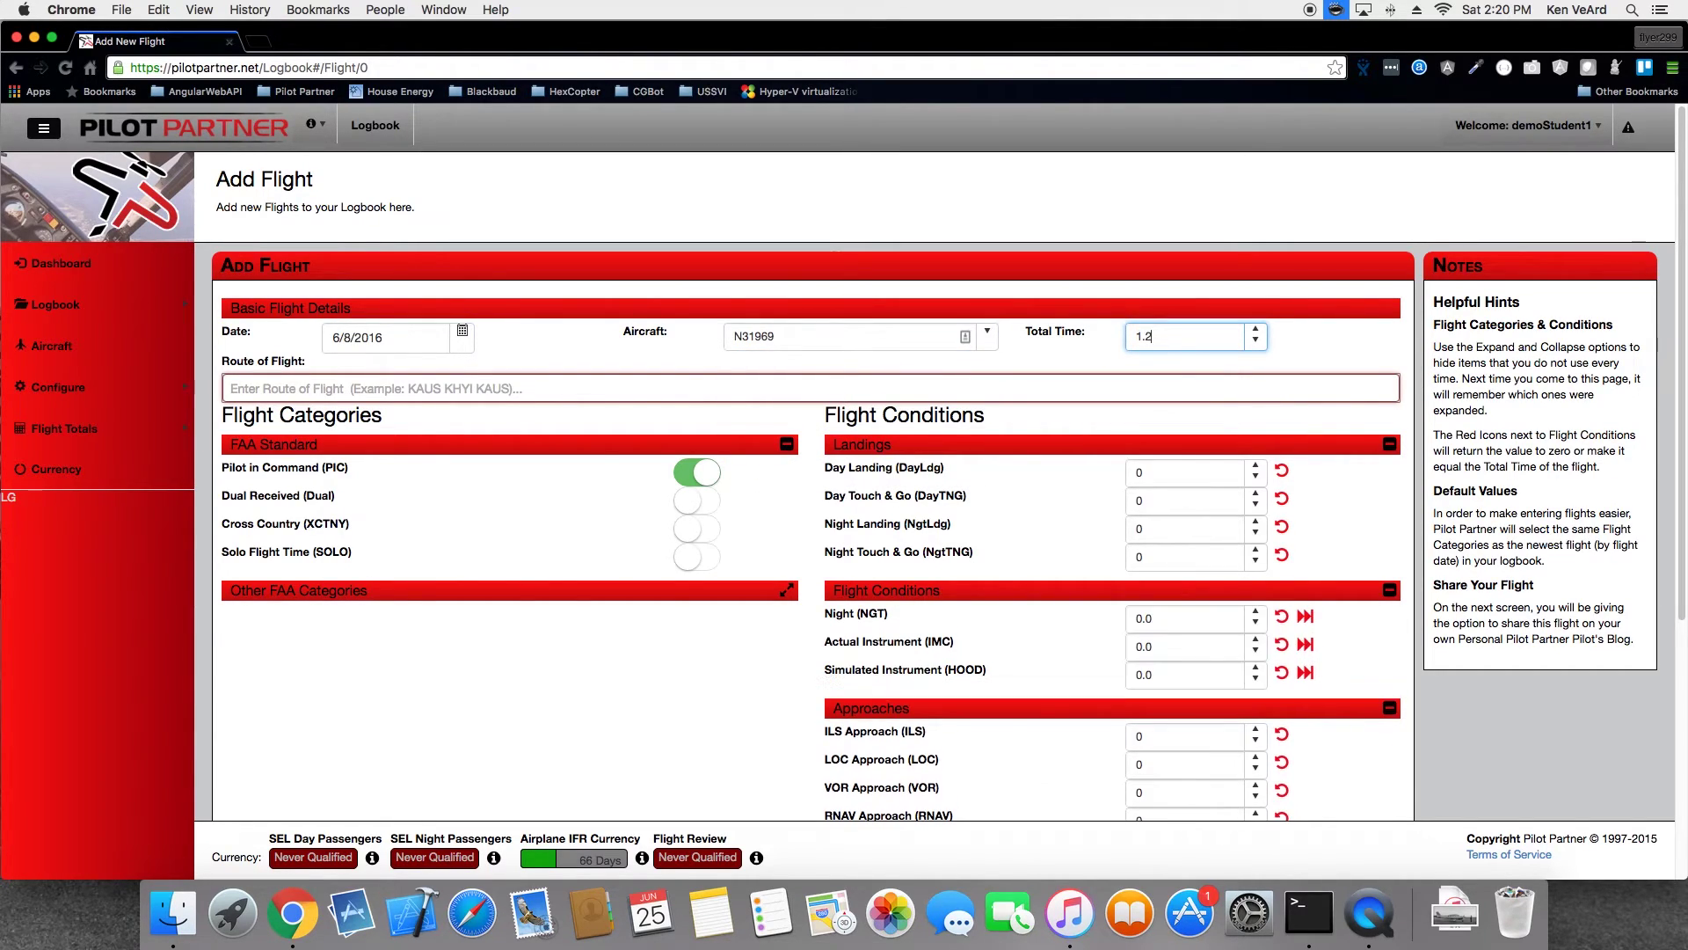
Enter the route of flight as KAUS, KHYI and keep Pilot in Command (PIC) switched on
{"action": "key", "text": "Tab"}
{"action": "type", "text": "KAUS khyi"}
{"action": "key", "text": "Tab"}
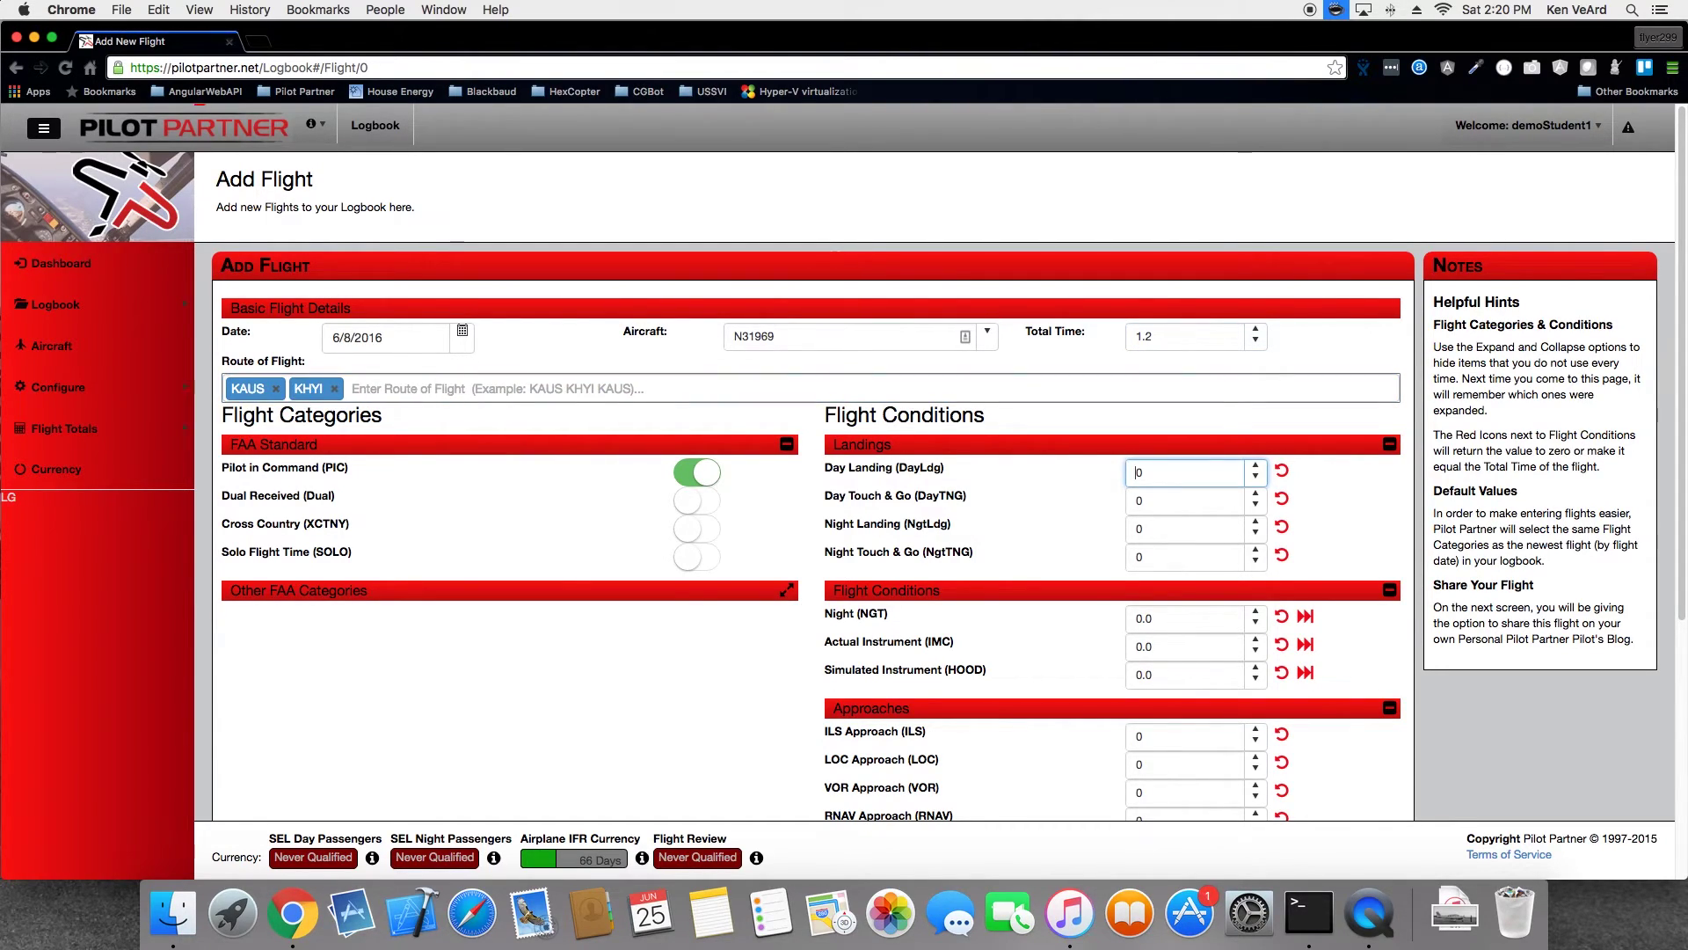
{"action": "left_click", "coordinate": [710, 474]}
{"action": "left_click", "coordinate": [712, 474]}
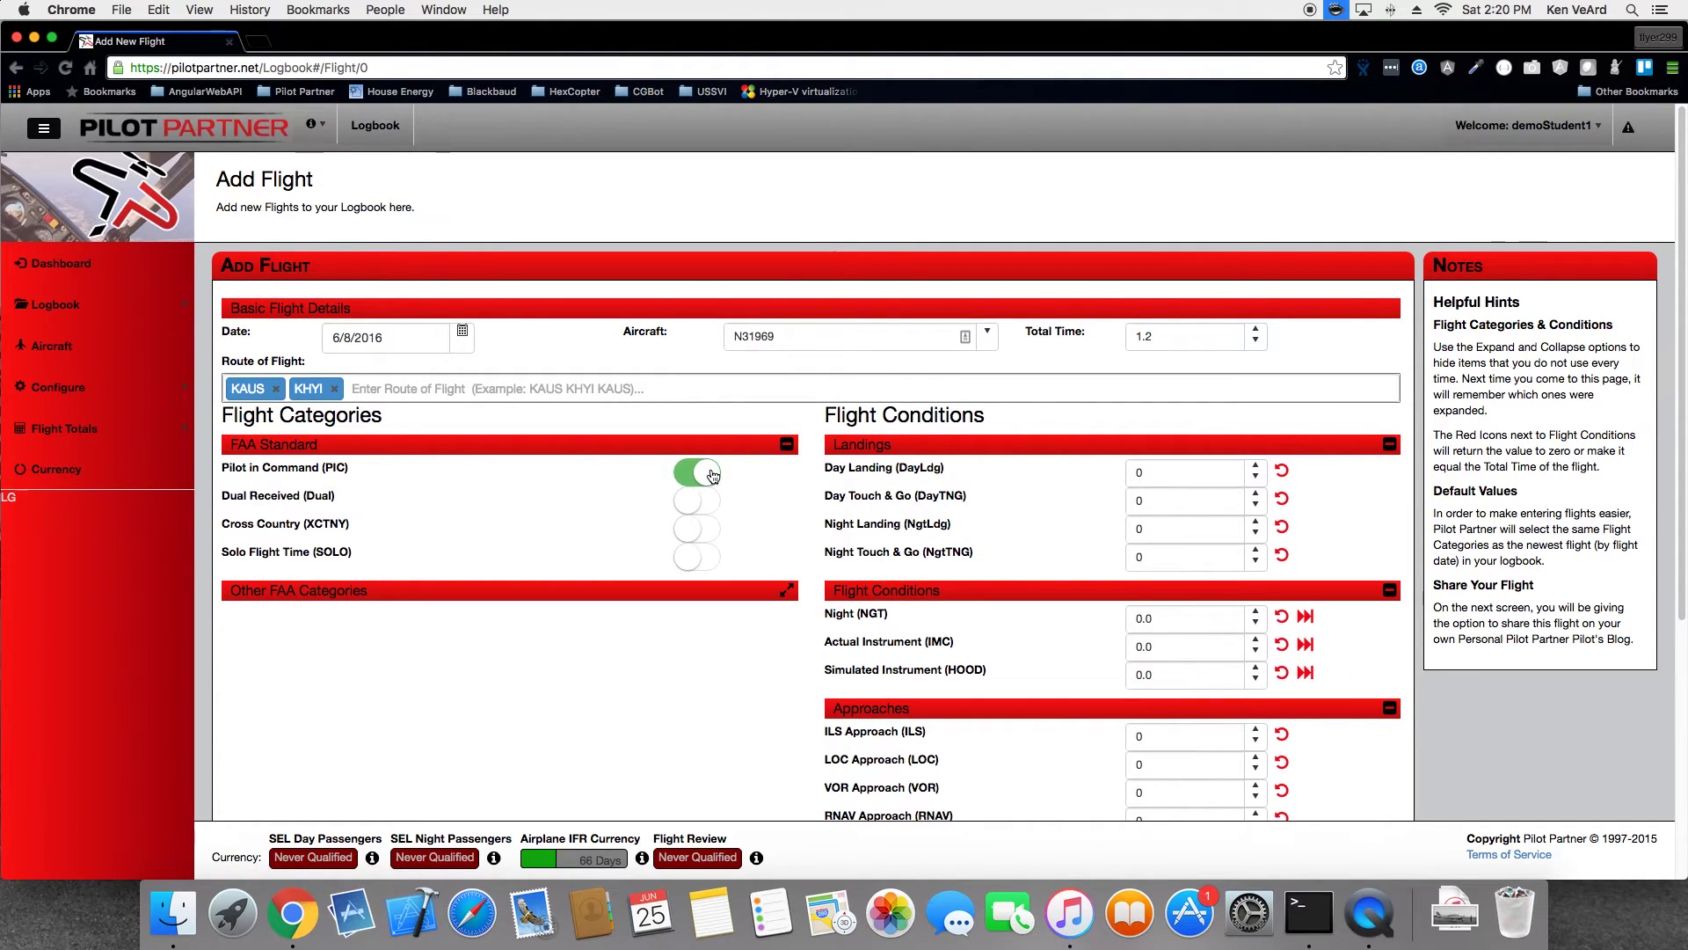
Record 1 day landing and 1.0 Simulated Instrument (HOOD) time for the flight
{"action": "left_click", "coordinate": [1256, 466]}
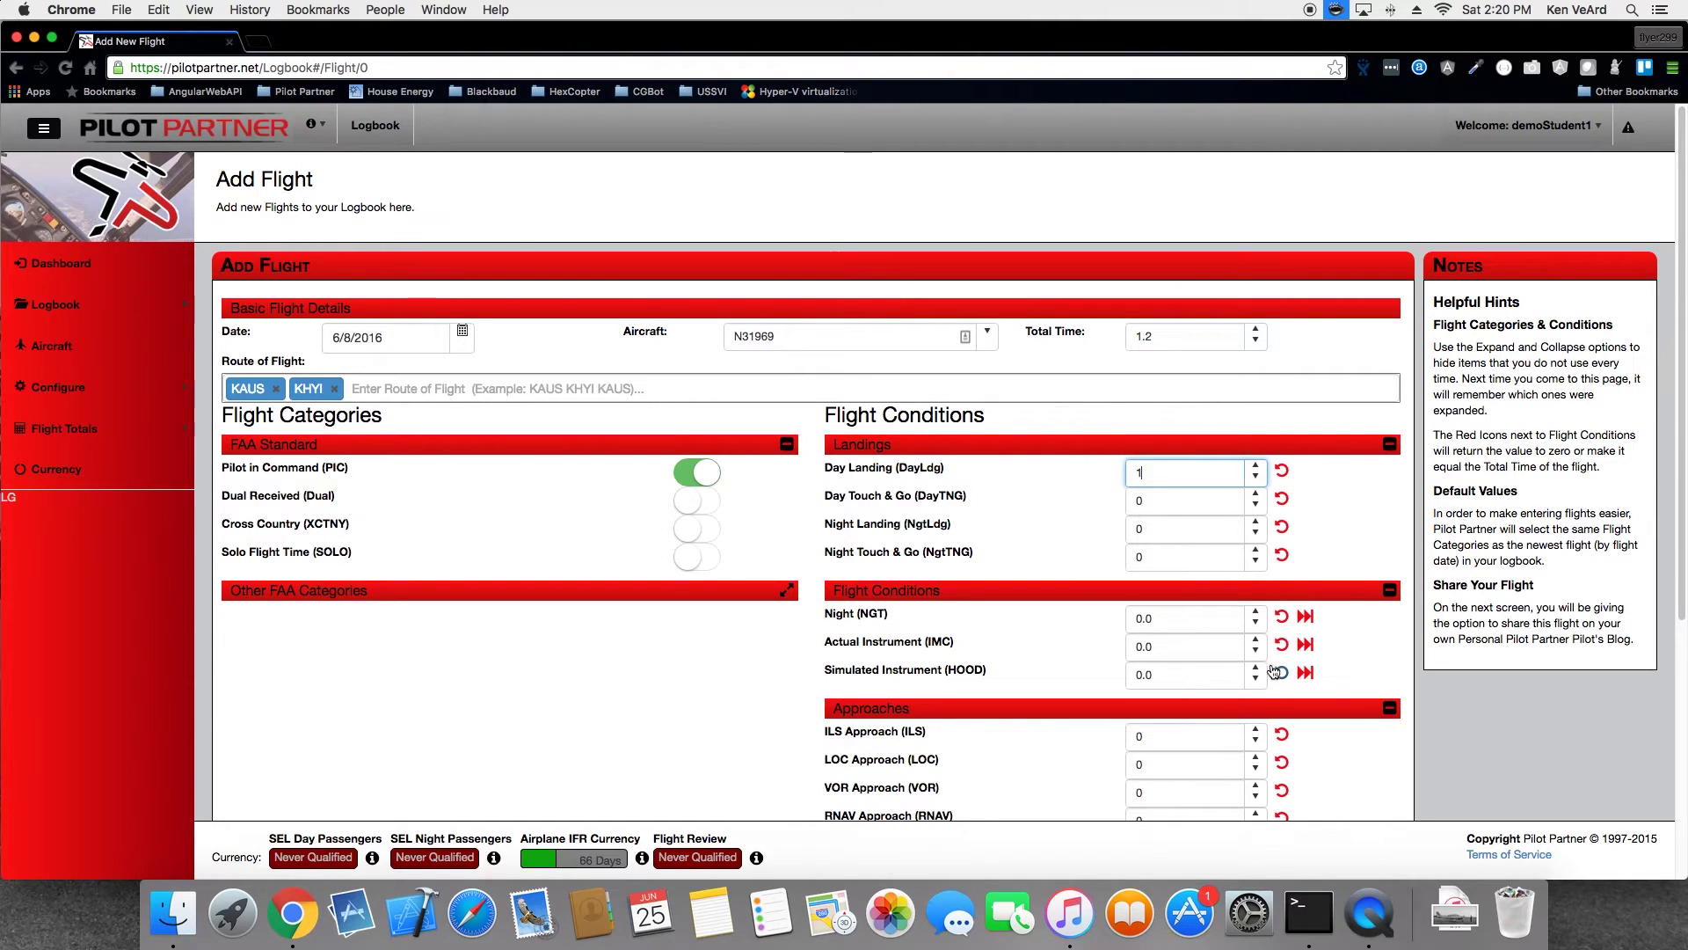
{"action": "left_click", "coordinate": [1306, 674]}
{"action": "left_click", "coordinate": [1255, 679]}
Record 1 ILS approach, 1 hold and 1 Intercept & Tracking, and save the flight
{"action": "scroll", "coordinate": [1231, 756], "scroll_direction": "down", "scroll_amount": 1}
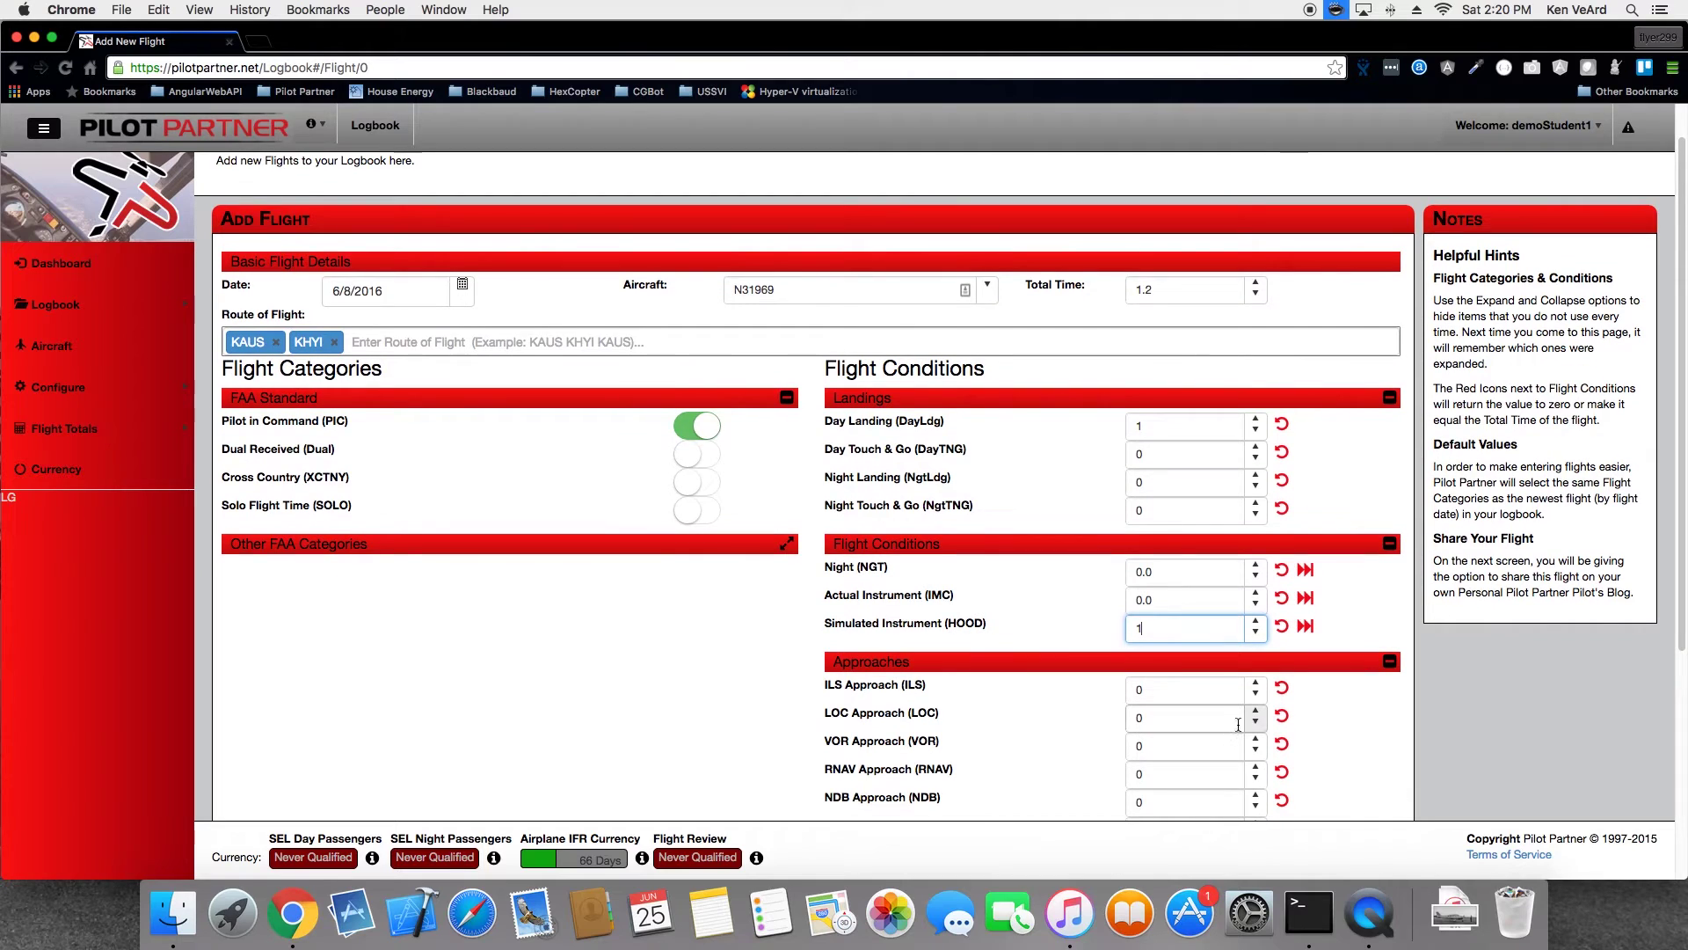
{"action": "key", "text": "Tab"}
{"action": "type", "text": "1"}
{"action": "scroll", "coordinate": [1235, 727], "scroll_direction": "down", "scroll_amount": 5}
{"action": "scroll", "coordinate": [1236, 714], "scroll_direction": "down", "scroll_amount": 1}
{"action": "left_click", "coordinate": [1255, 541]}
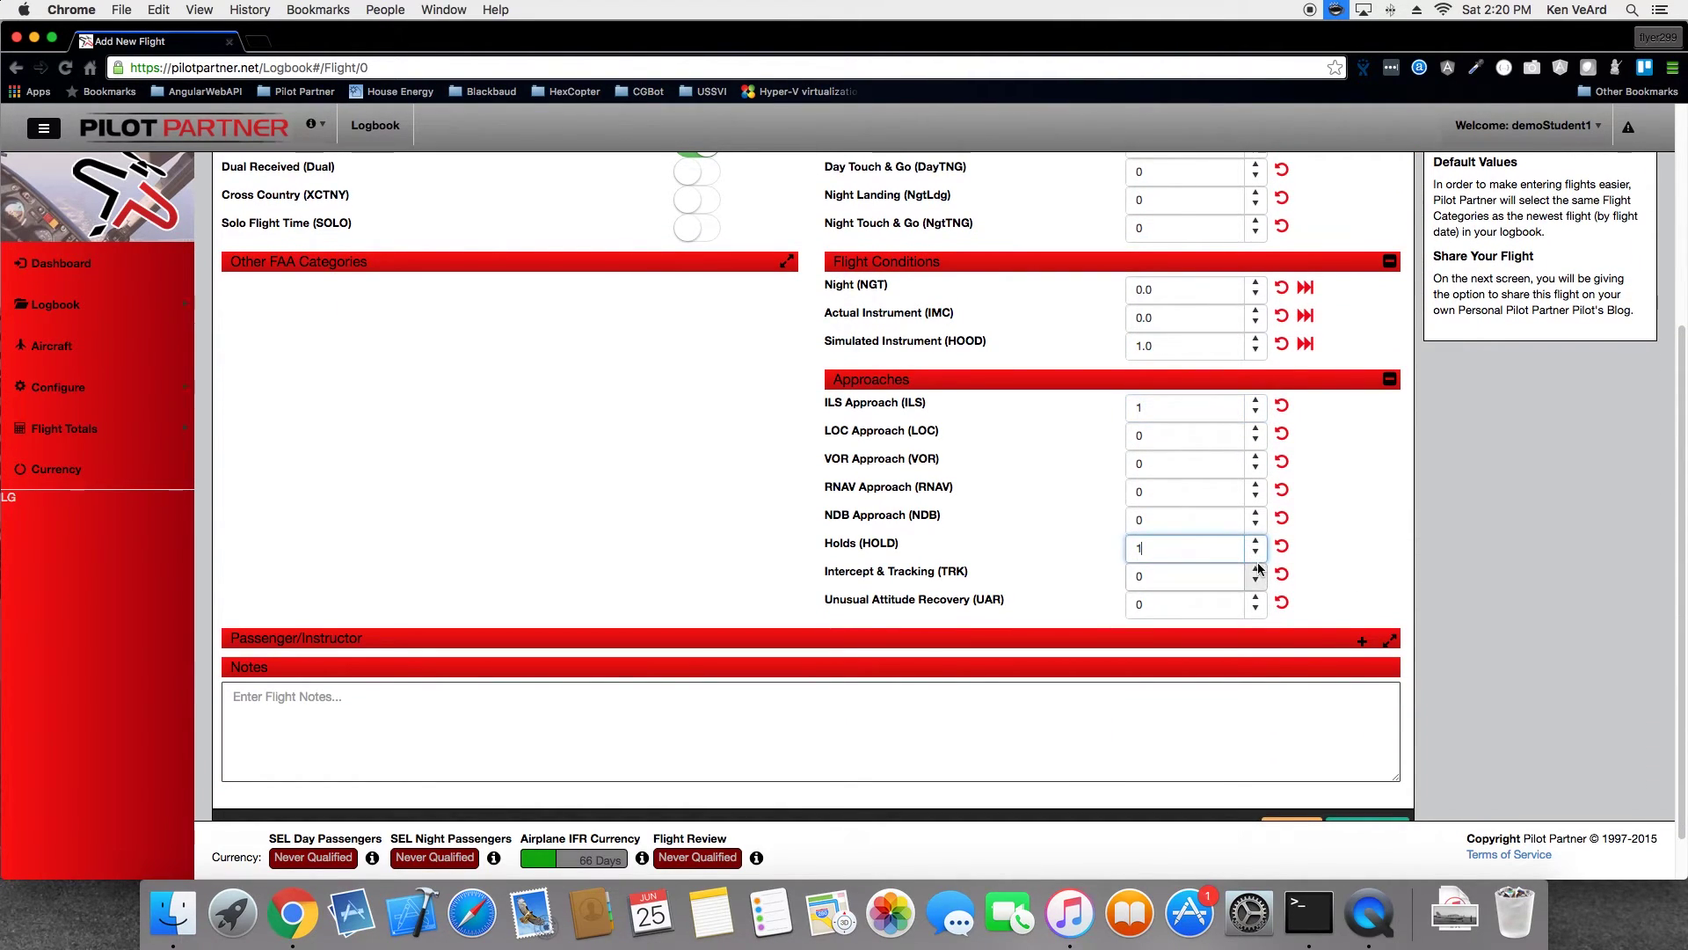
{"action": "left_click", "coordinate": [1255, 571]}
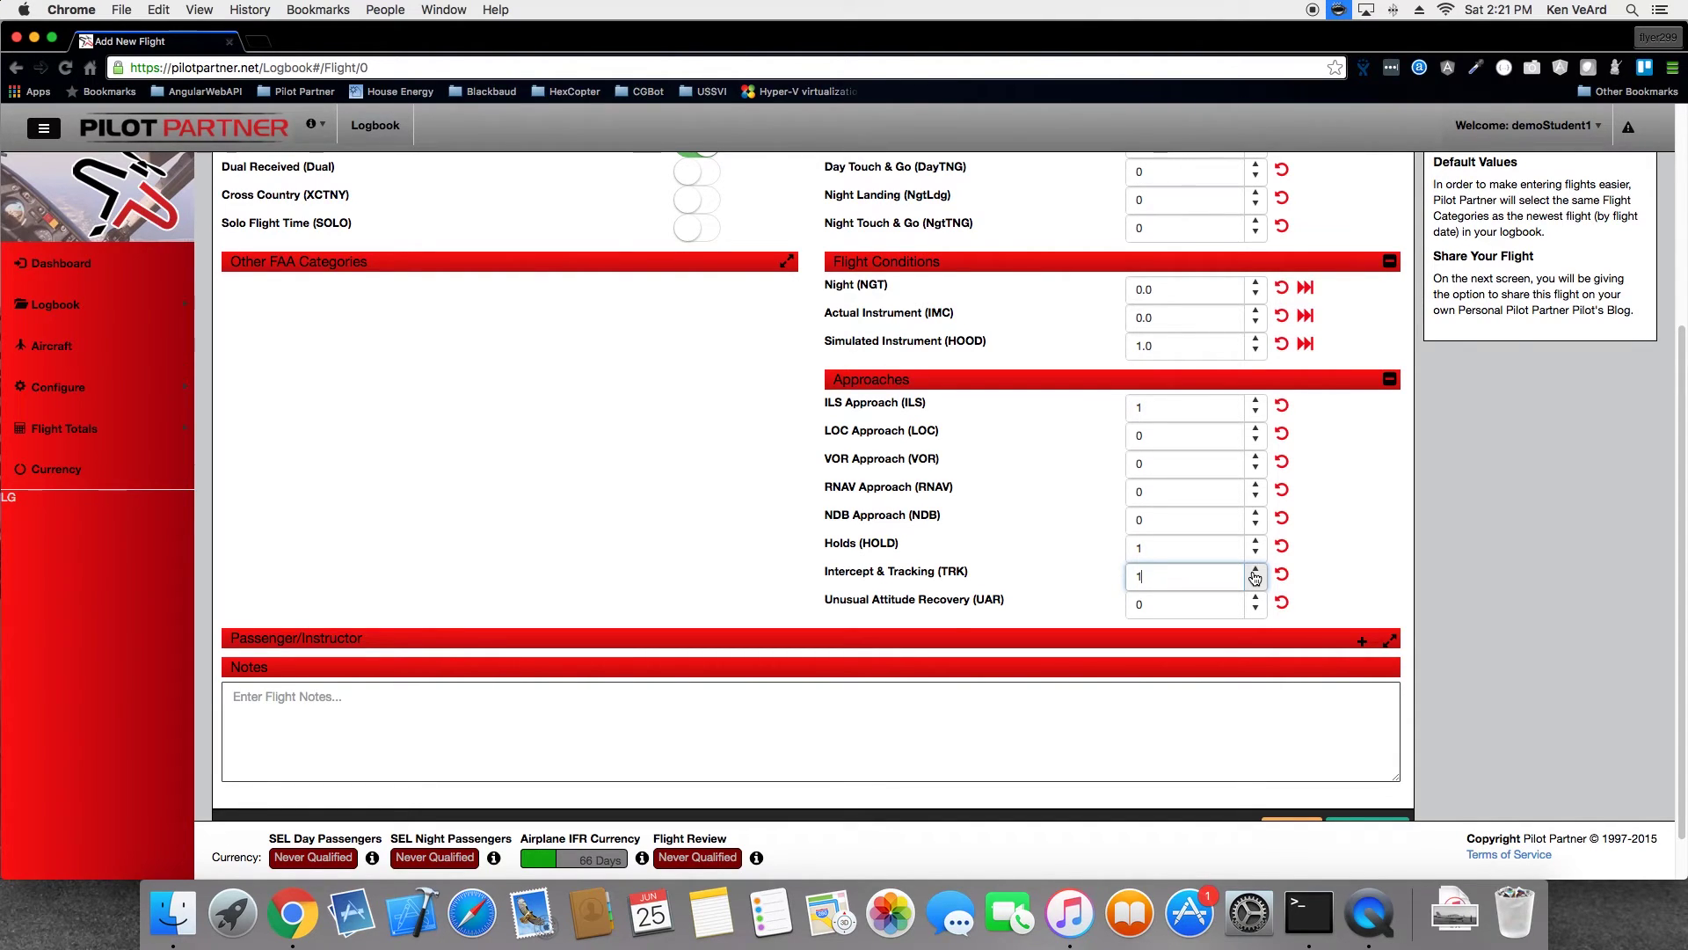
{"action": "left_click", "coordinate": [1319, 573]}
{"action": "scroll", "coordinate": [1326, 580], "scroll_direction": "down", "scroll_amount": 2}
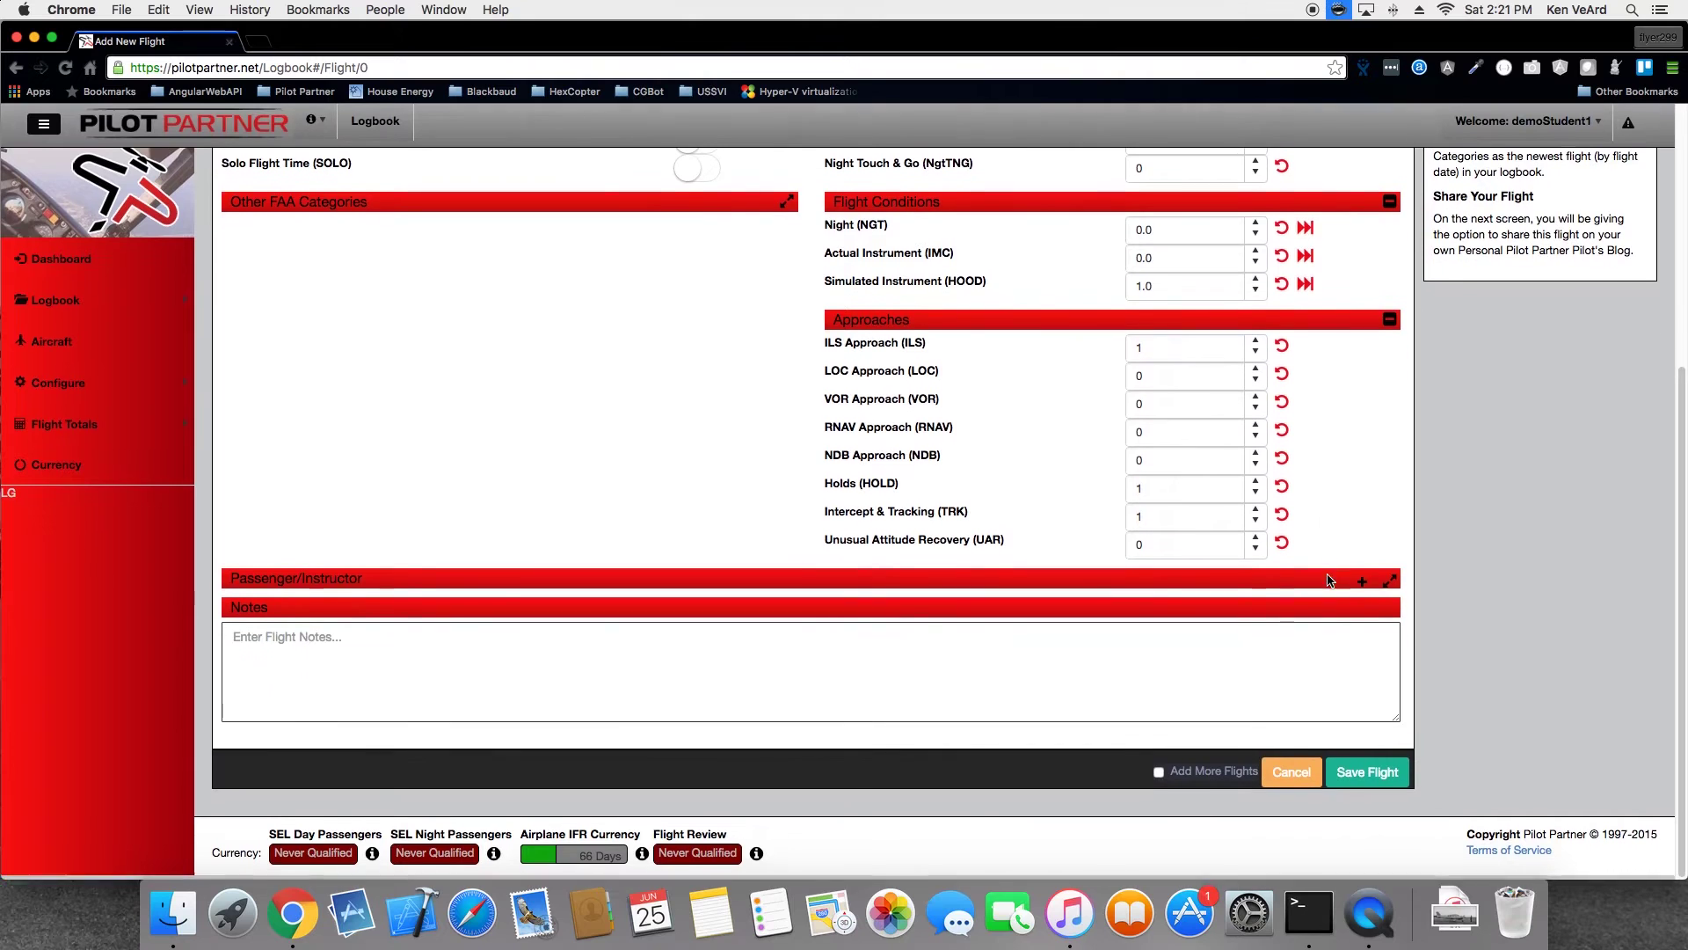
{"action": "left_click", "coordinate": [1363, 778]}
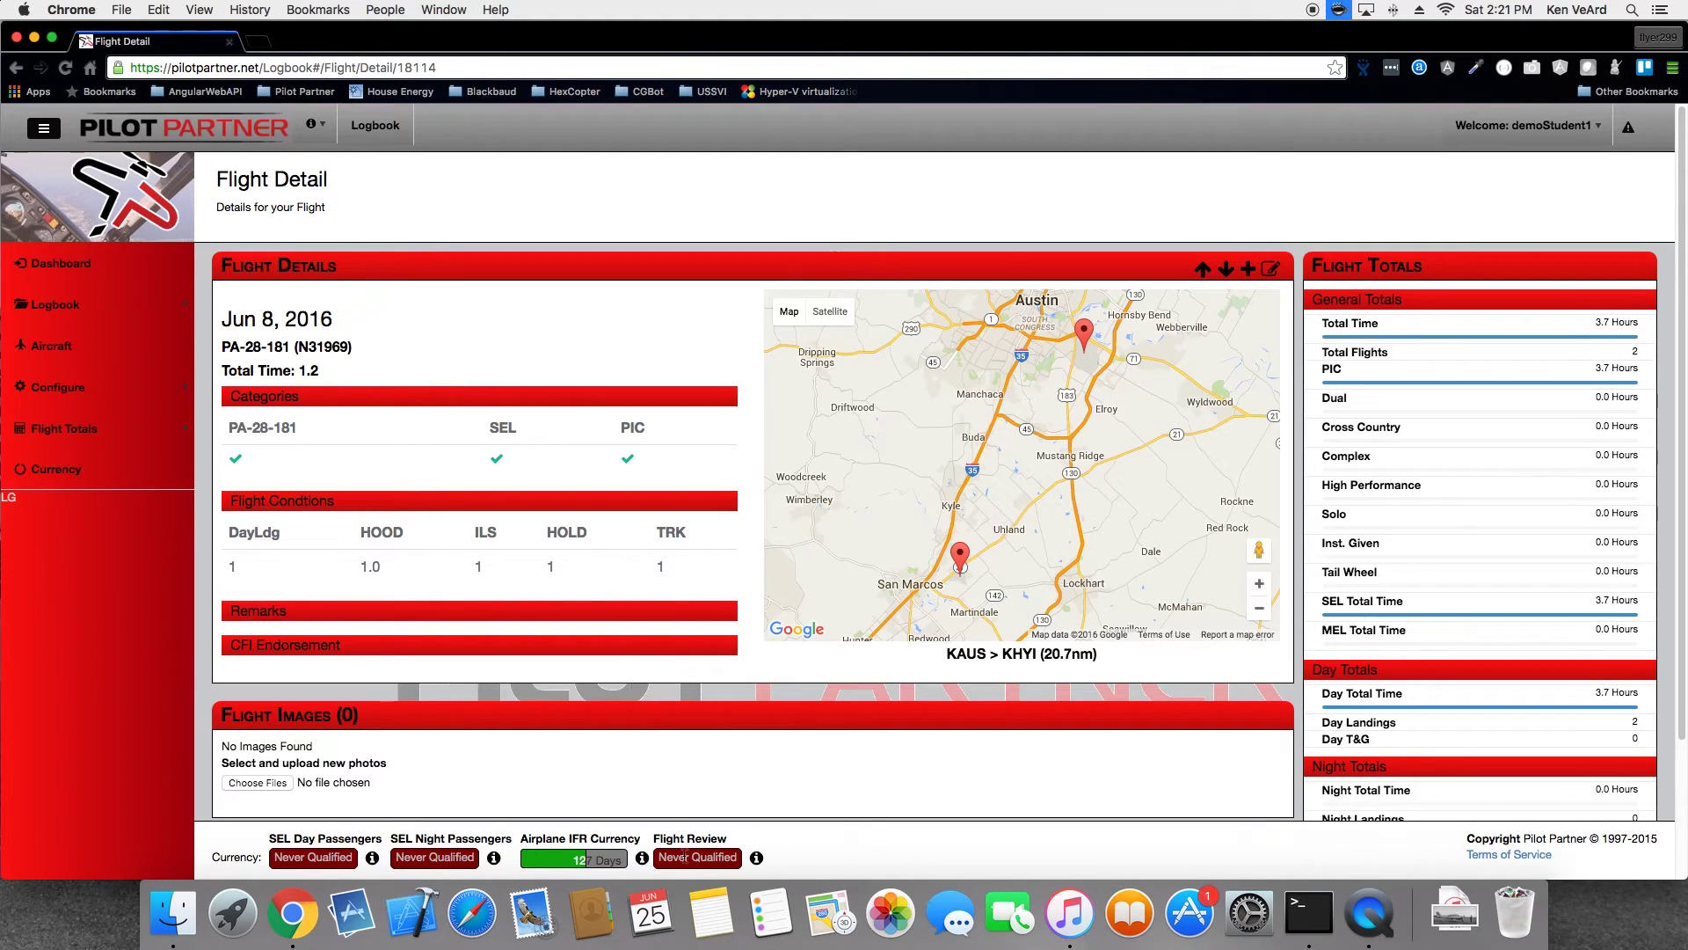
Review the updated Airplane IFR Currency details, checking the remarks and the TOUCHSIM flight in the history, and close them
{"action": "left_click", "coordinate": [642, 859]}
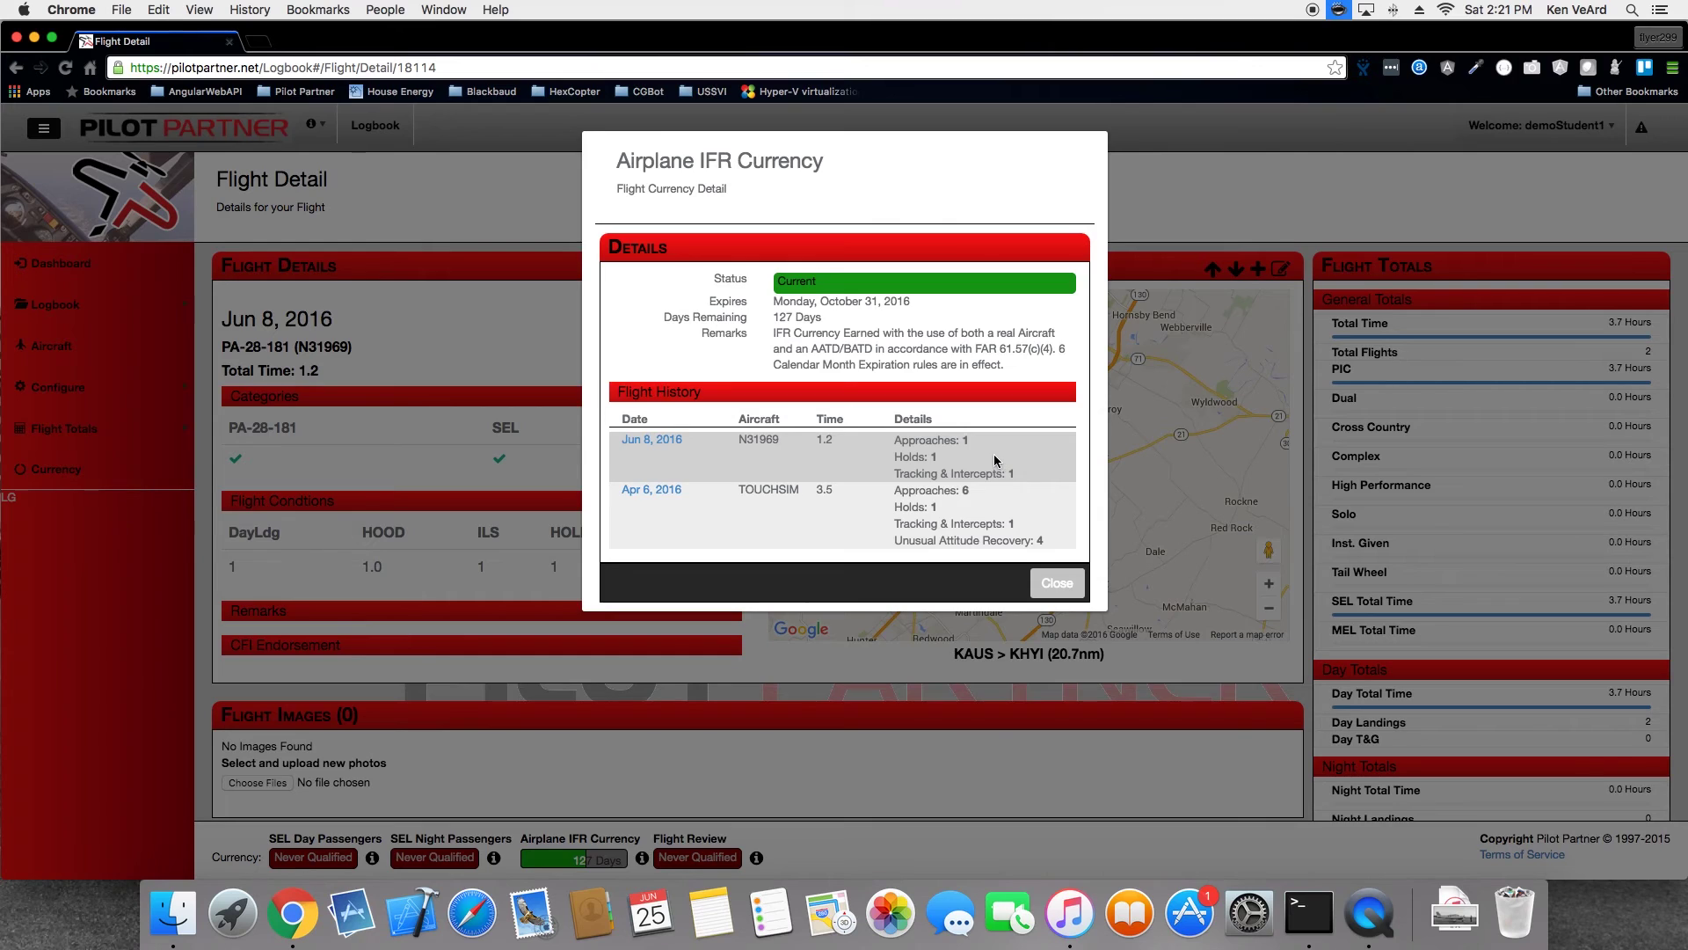
{"action": "left_click_drag", "start_coordinate": [1046, 538], "coordinate": [740, 490]}
{"action": "left_click", "coordinate": [741, 490]}
{"action": "left_click", "coordinate": [1058, 584]}
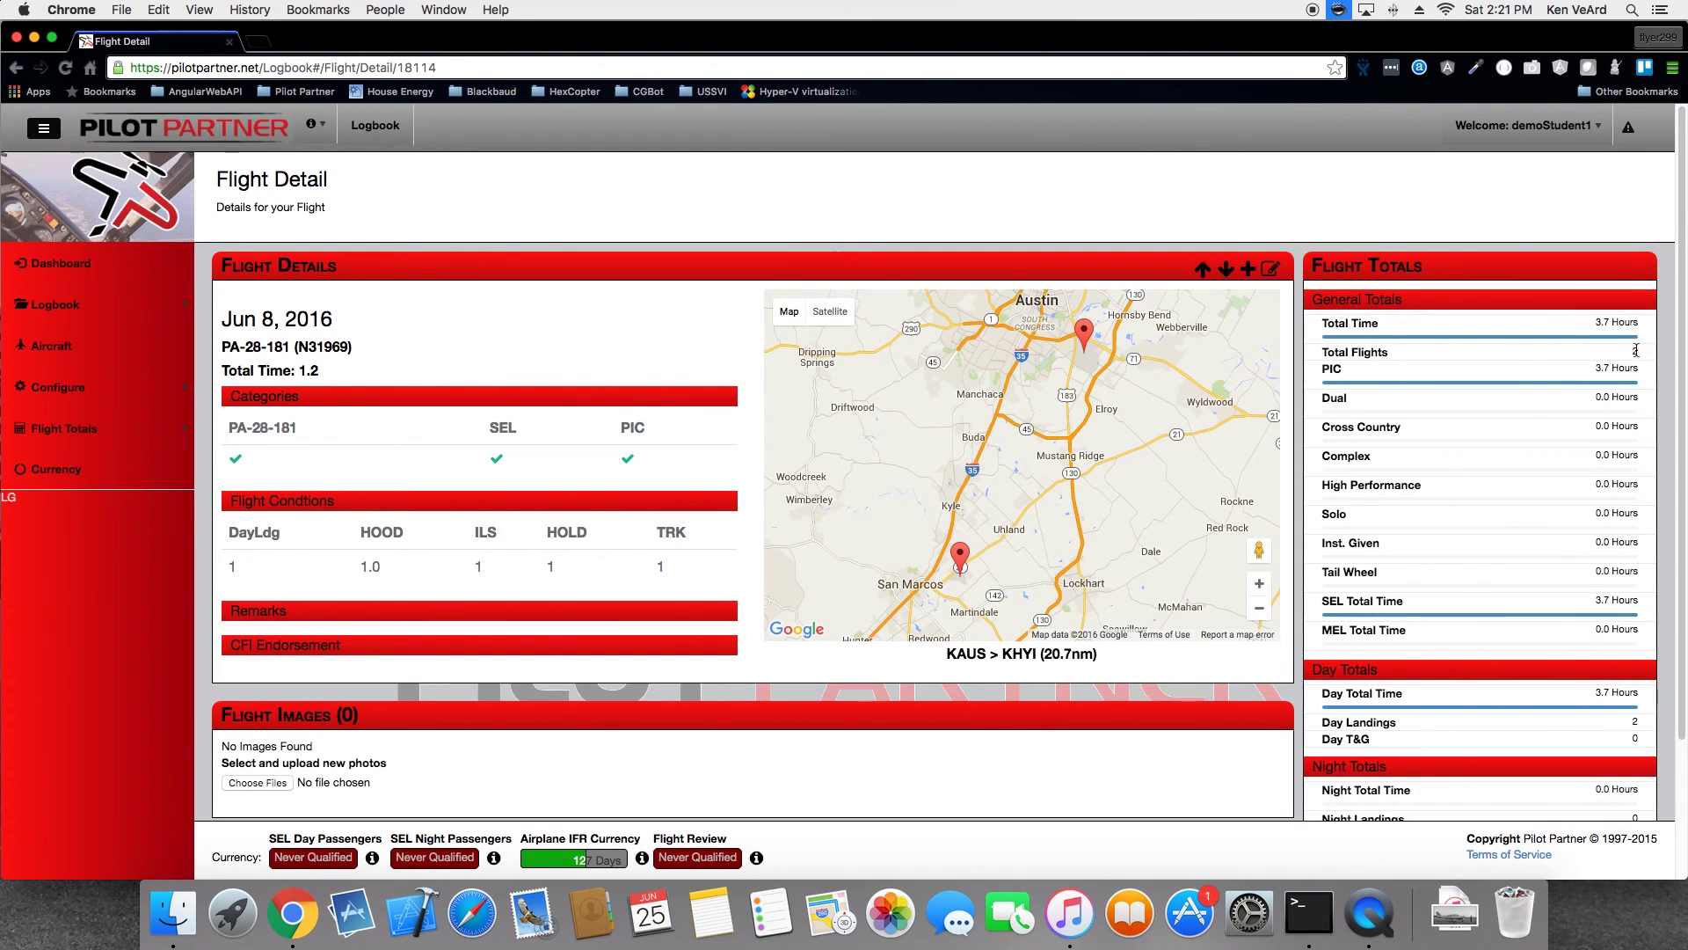
Check the Total Time in the flight totals and open the logbook dashboard to compare it with the recent flights' total
{"action": "left_click_drag", "start_coordinate": [1594, 322], "coordinate": [1637, 324]}
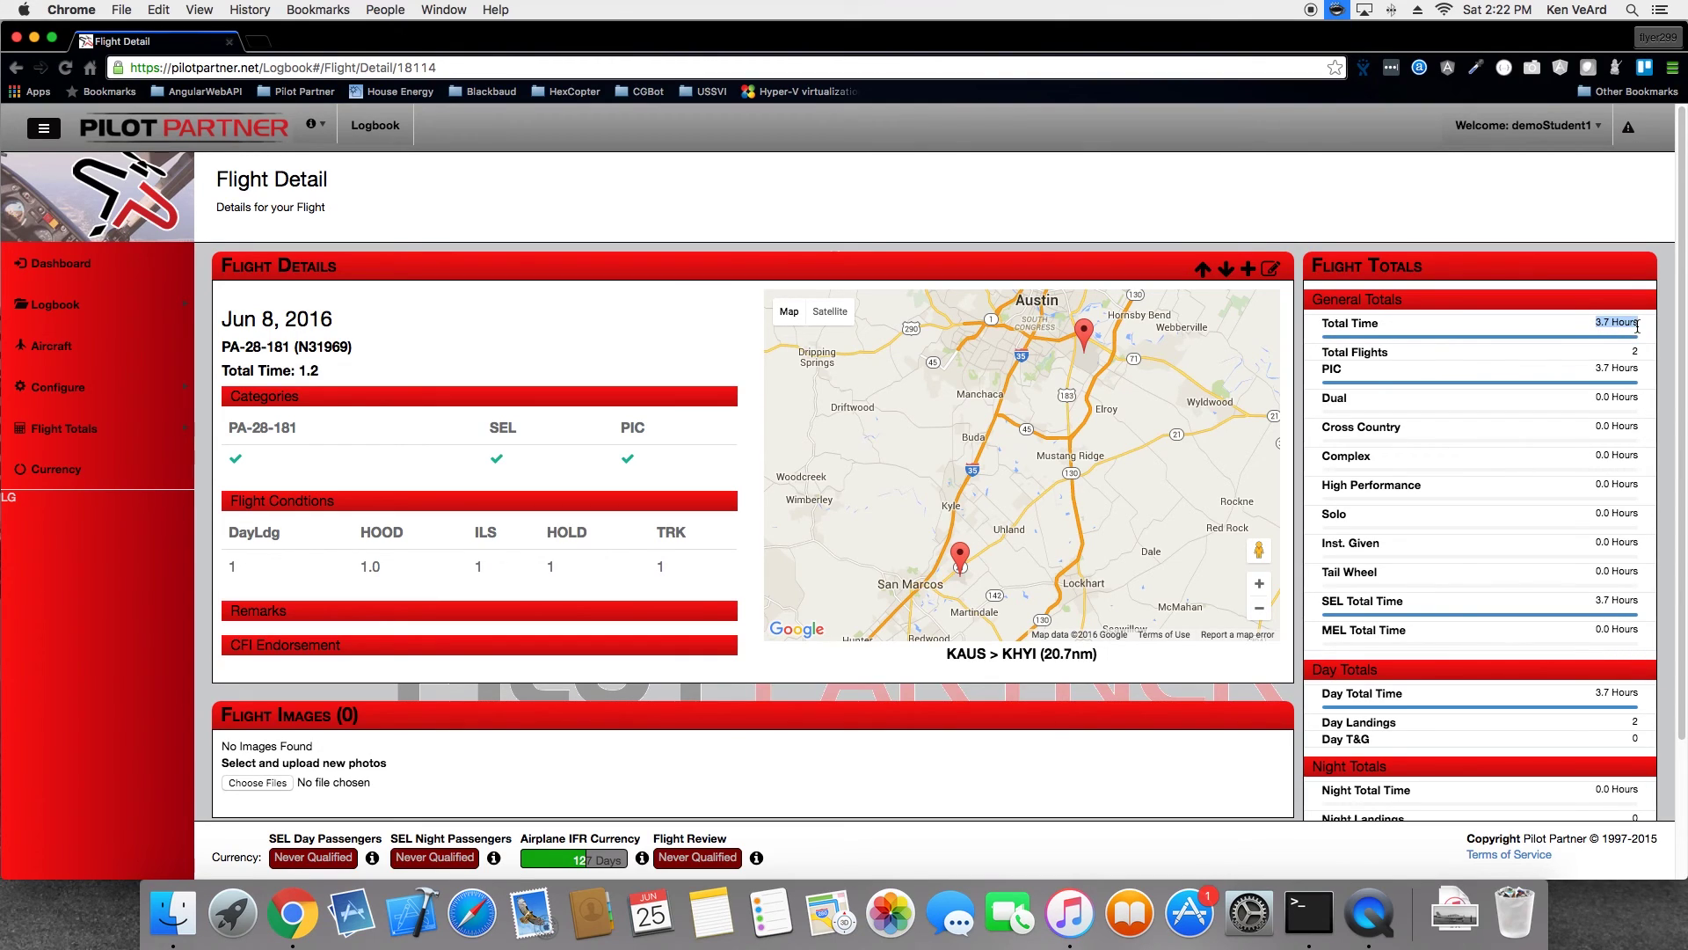
{"action": "left_click", "coordinate": [97, 257]}
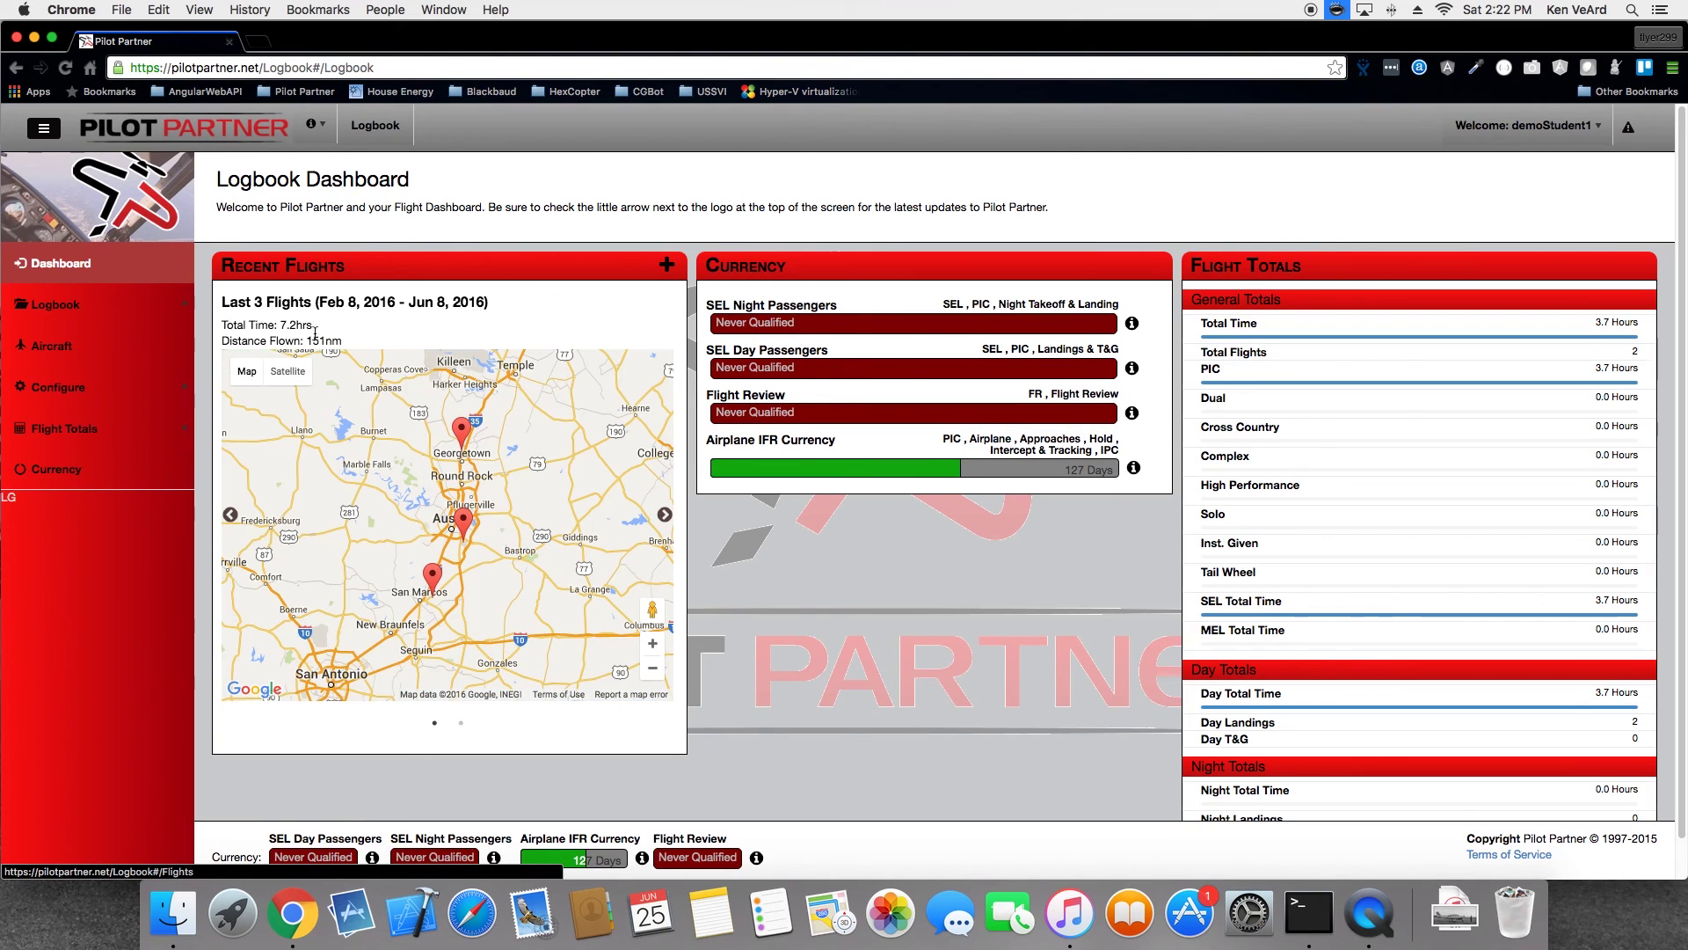